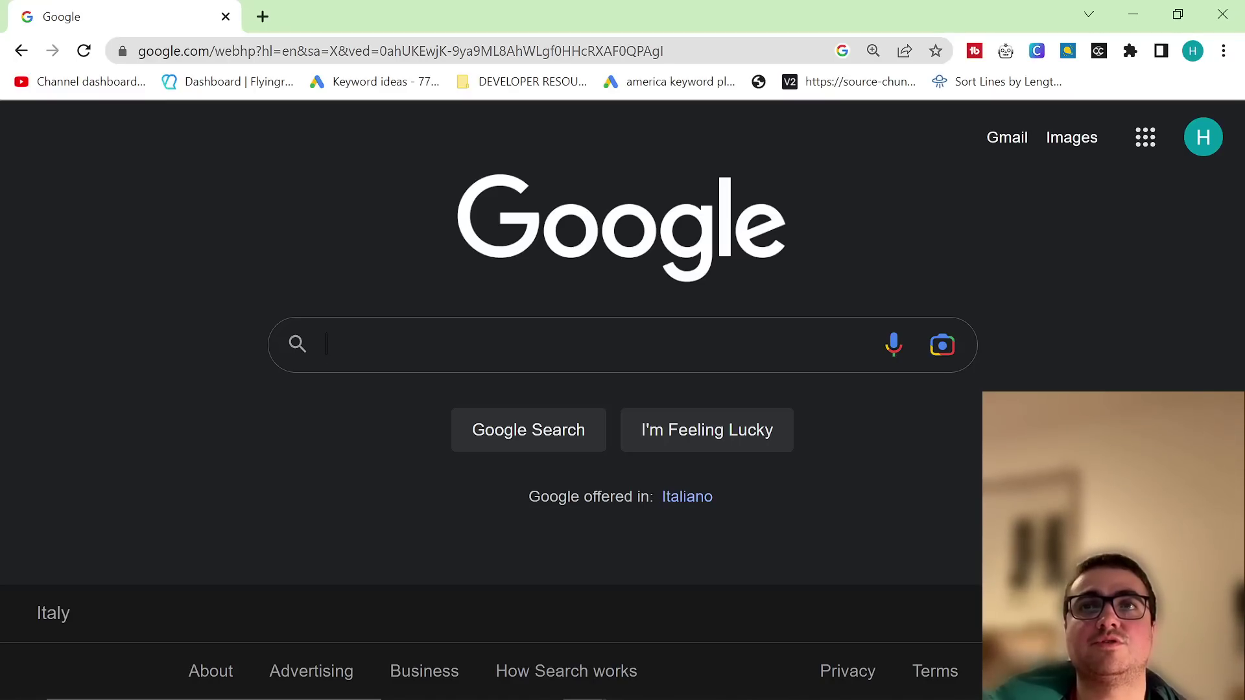
Step: Search Google for 'aiprm chrome extension' and open the AIPRM for SEO Chrome Web Store listing
{"action": "type", "text": "aiprm chrome extension"}
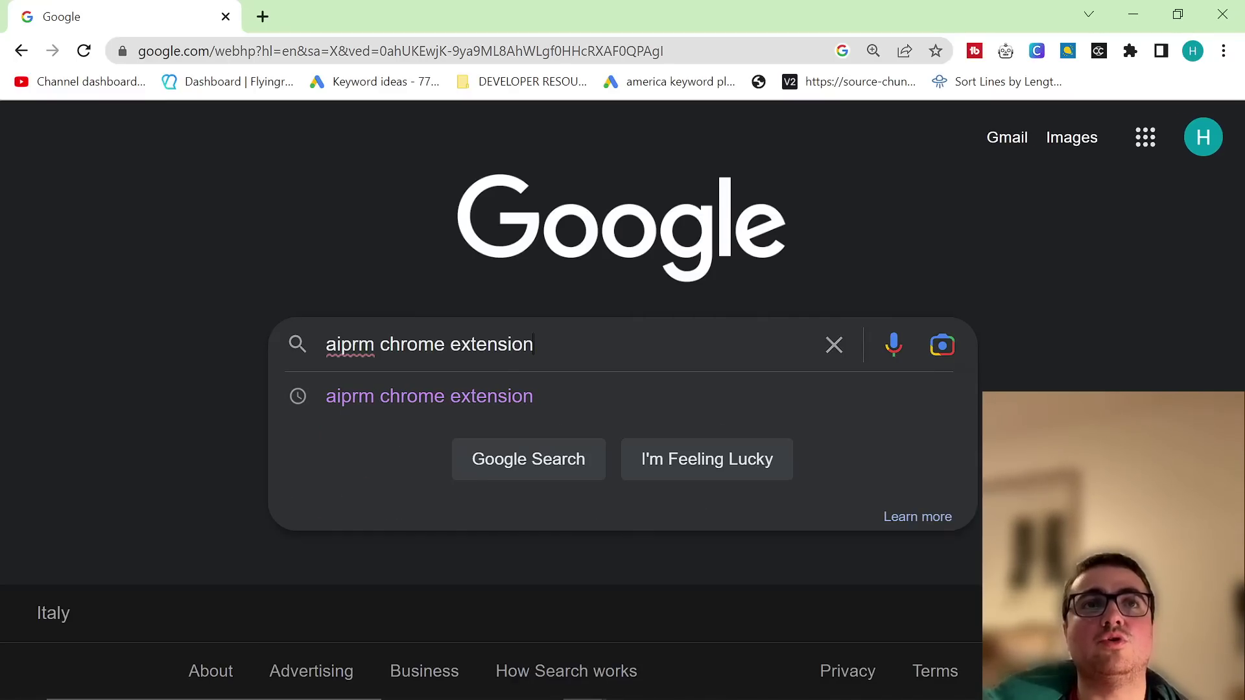
{"action": "key", "text": "Return"}
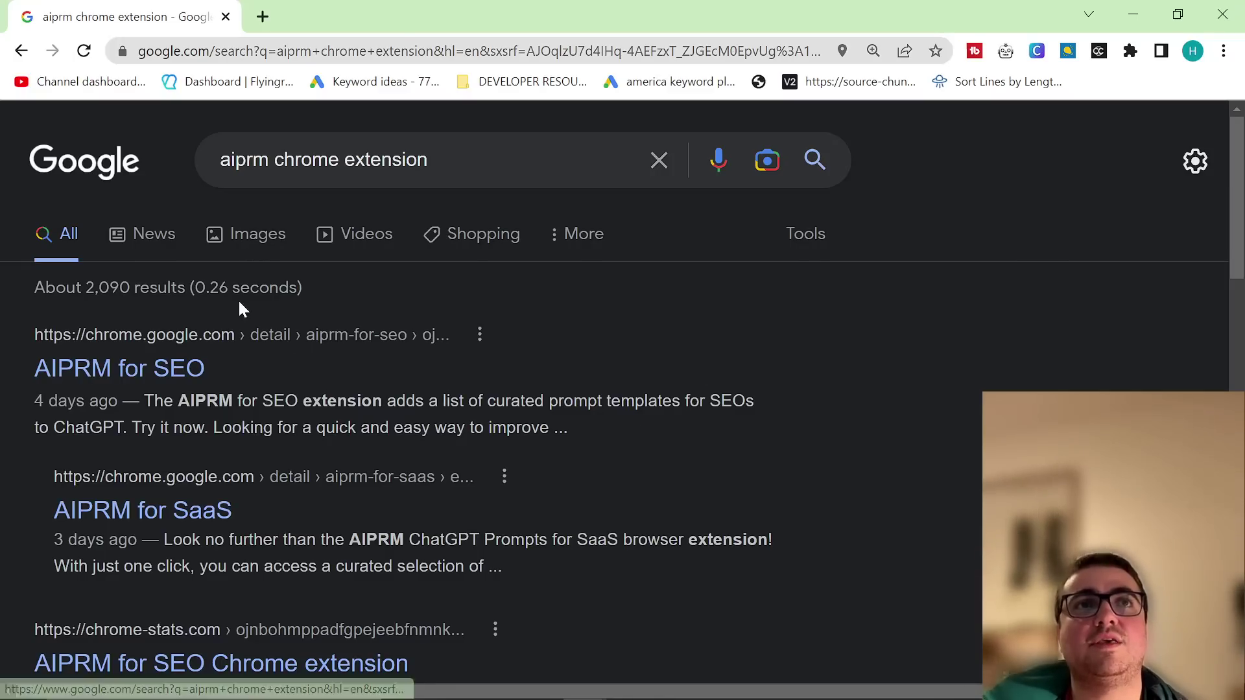
{"action": "left_click", "coordinate": [122, 370]}
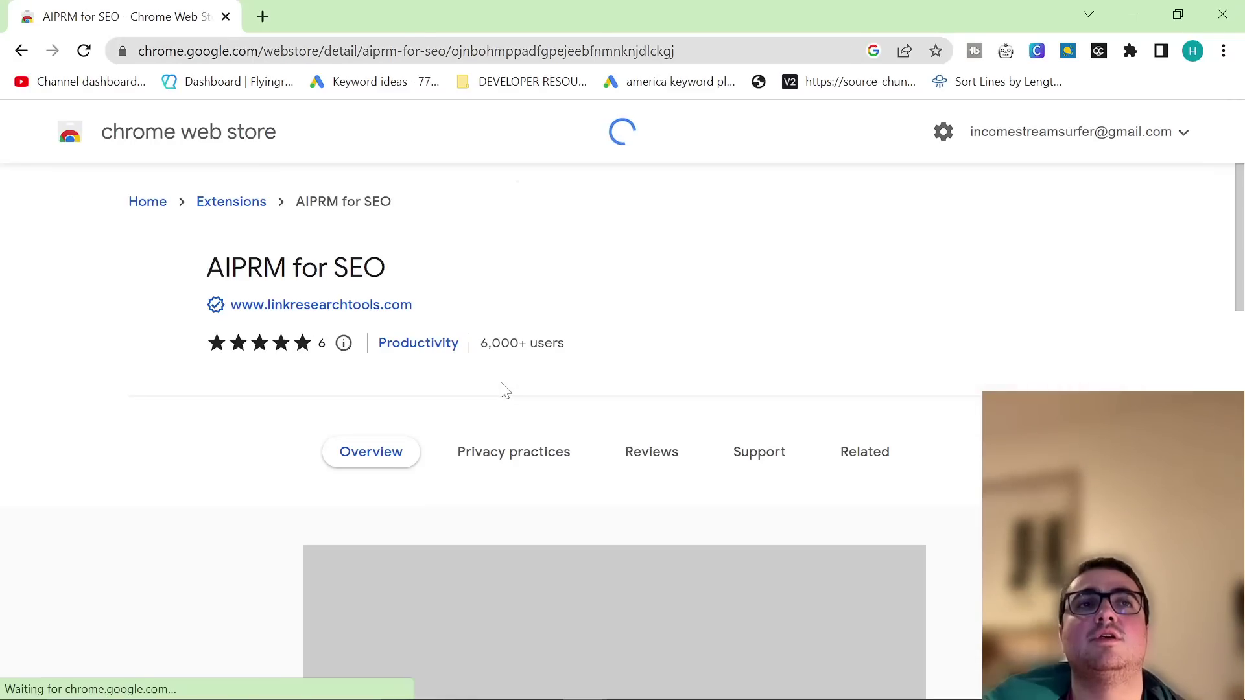
Step: Load the ChatGPT chat page in a new browser tab
{"action": "left_click", "coordinate": [263, 16]}
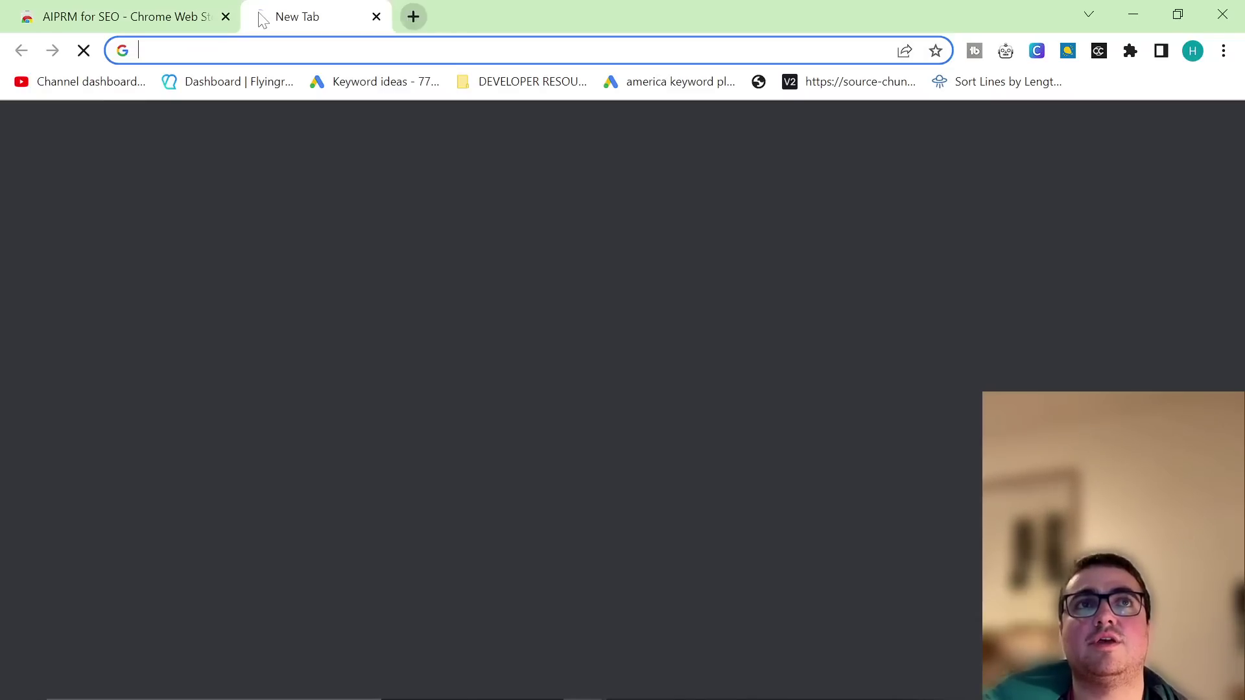
{"action": "type", "text": "chat"}
{"action": "key", "text": "Return"}
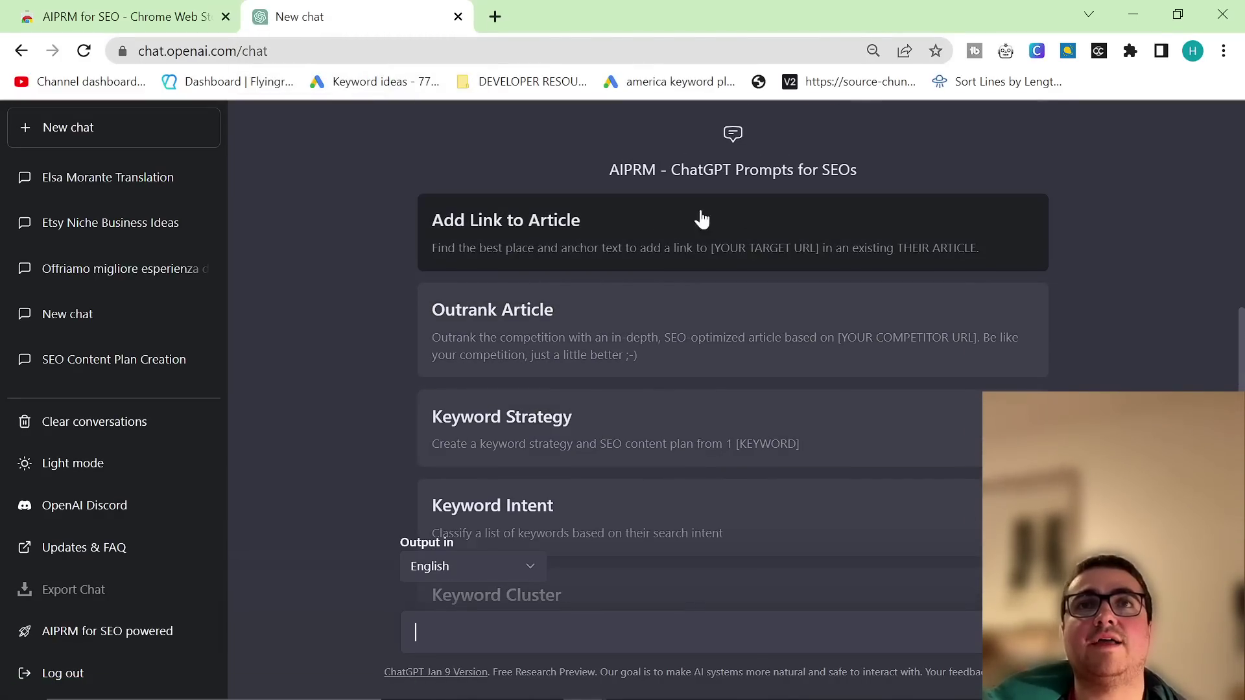
Step: Run the AIPRM Keyword Strategy prompt with the keyword 'best sweaters'
{"action": "left_click_drag", "start_coordinate": [858, 170], "coordinate": [598, 168]}
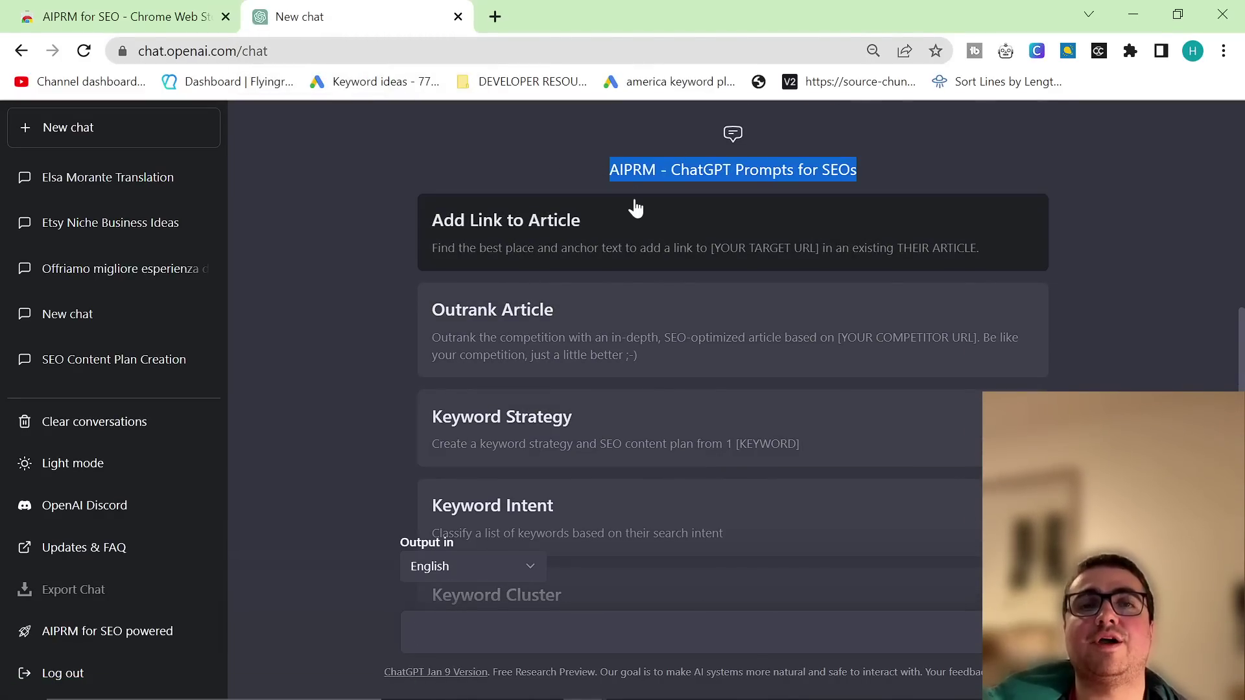
{"action": "left_click", "coordinate": [609, 166]}
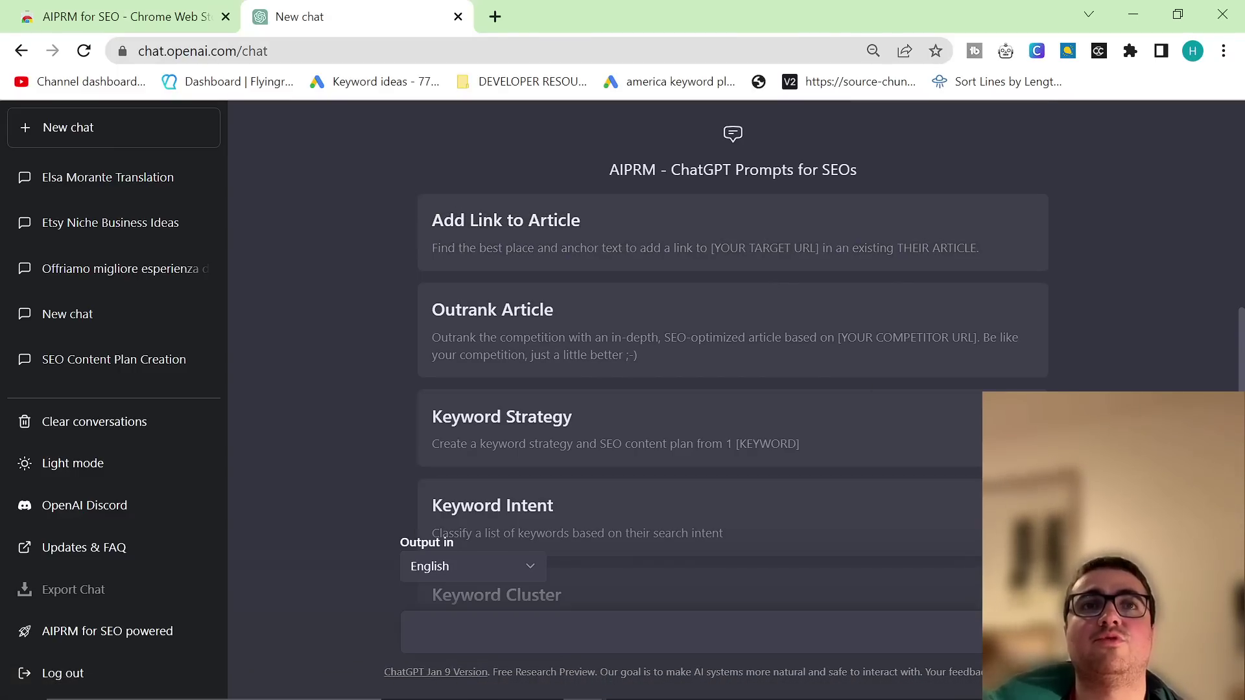
{"action": "scroll", "coordinate": [713, 389], "scroll_direction": "down", "scroll_amount": 2}
{"action": "left_click", "coordinate": [703, 339]}
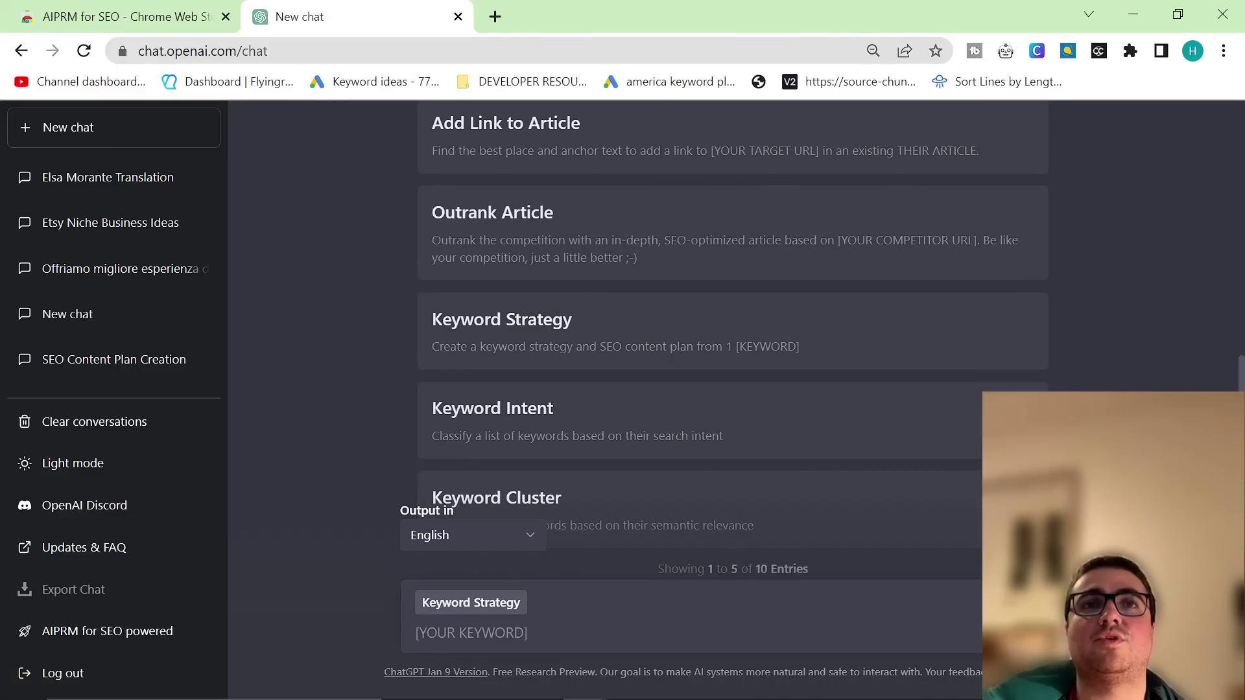
{"action": "scroll", "coordinate": [570, 454], "scroll_direction": "down", "scroll_amount": 2}
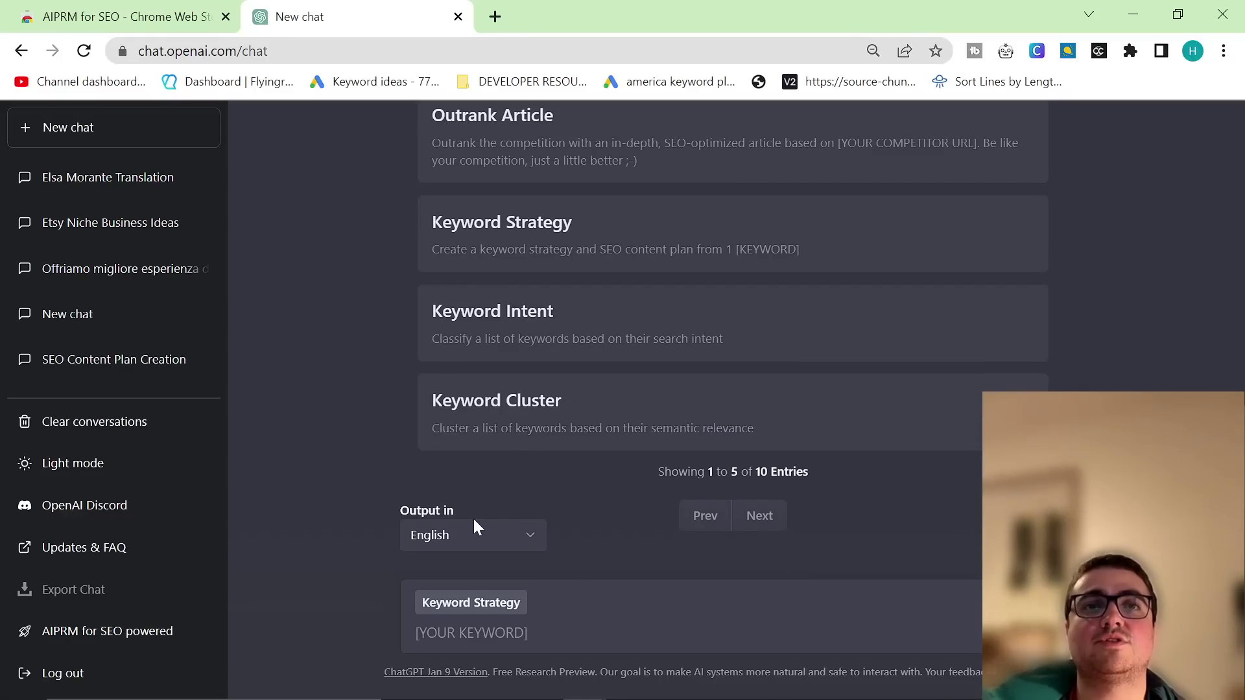
{"action": "type", "text": "best sweaters"}
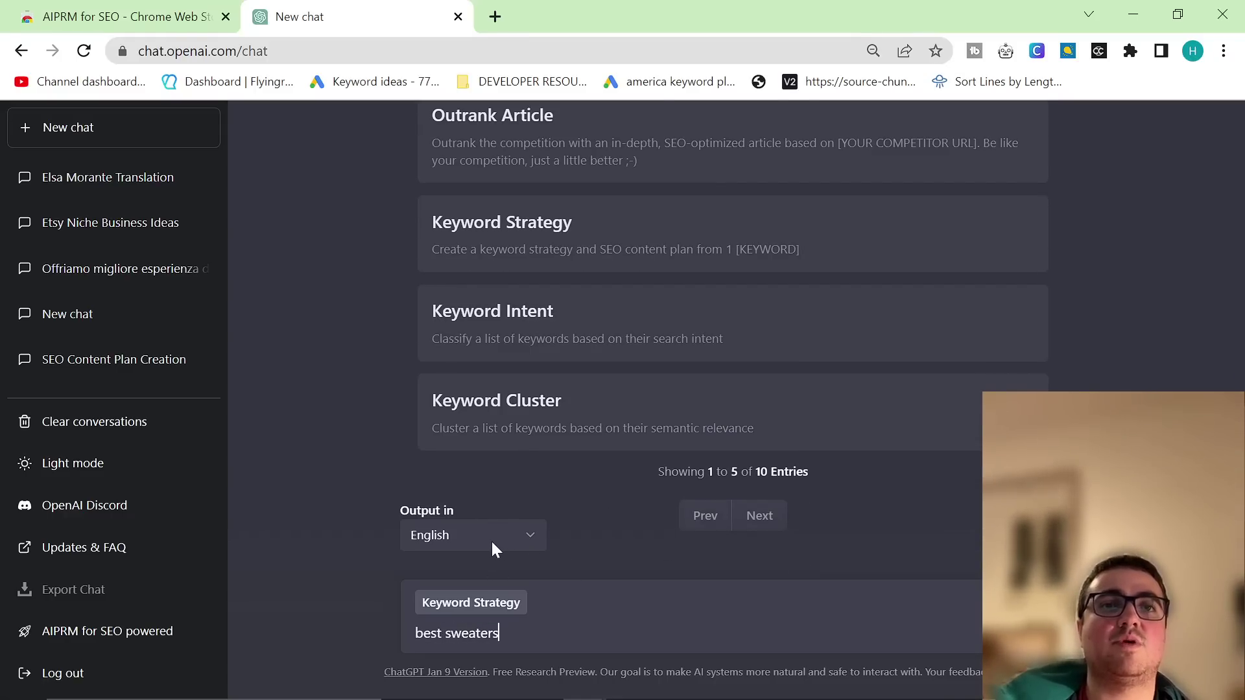
{"action": "key", "text": "Return"}
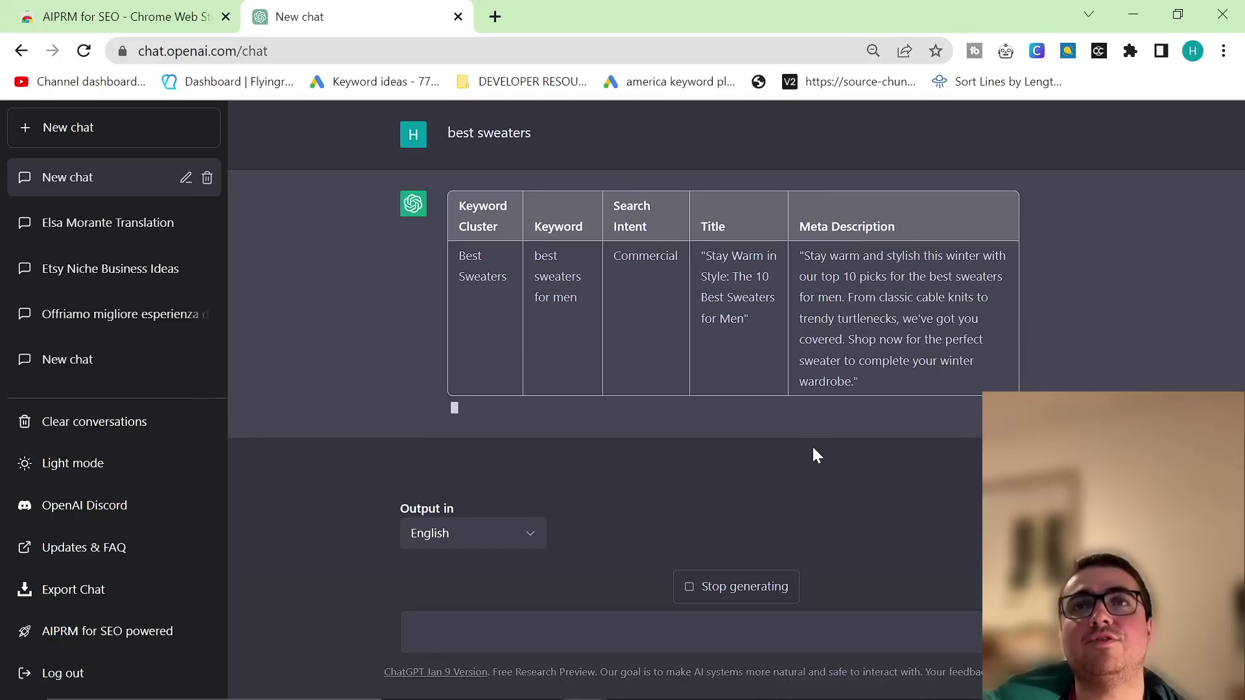
Step: Load Excalidraw in a new tab and reset the canvas to erase the old drawing
{"action": "left_click", "coordinate": [495, 17]}
{"action": "type", "text": "excal"}
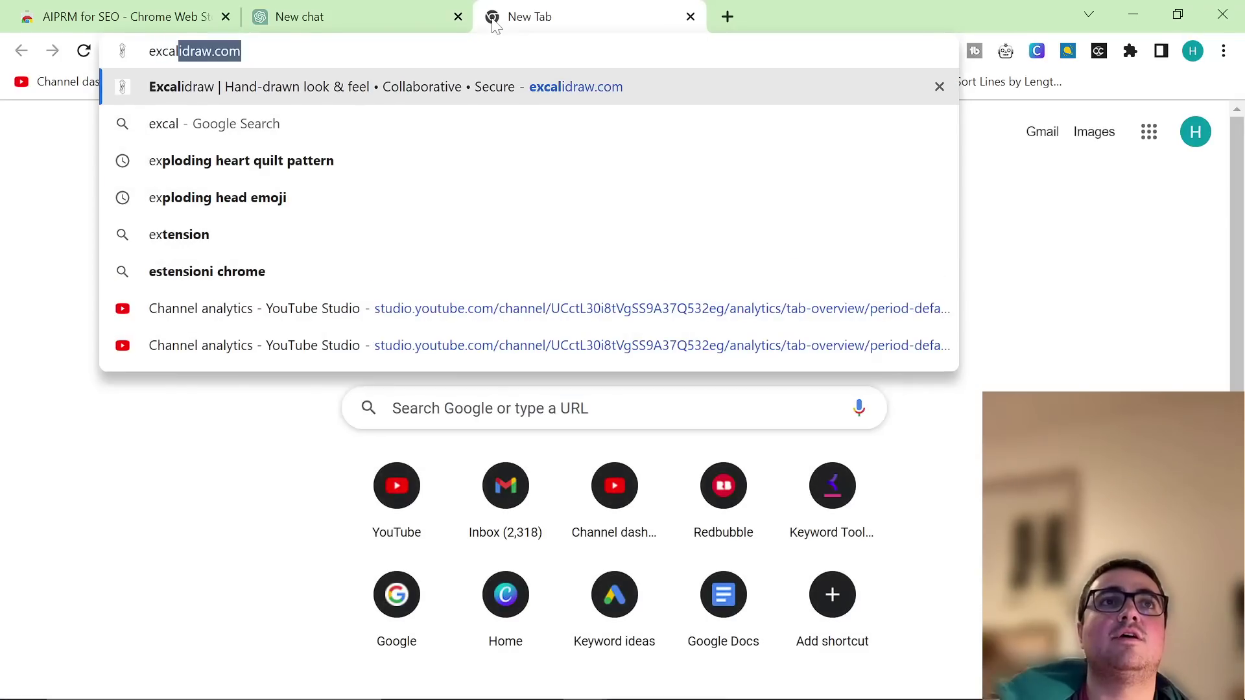
{"action": "key", "text": "Return"}
{"action": "left_click", "coordinate": [33, 134]}
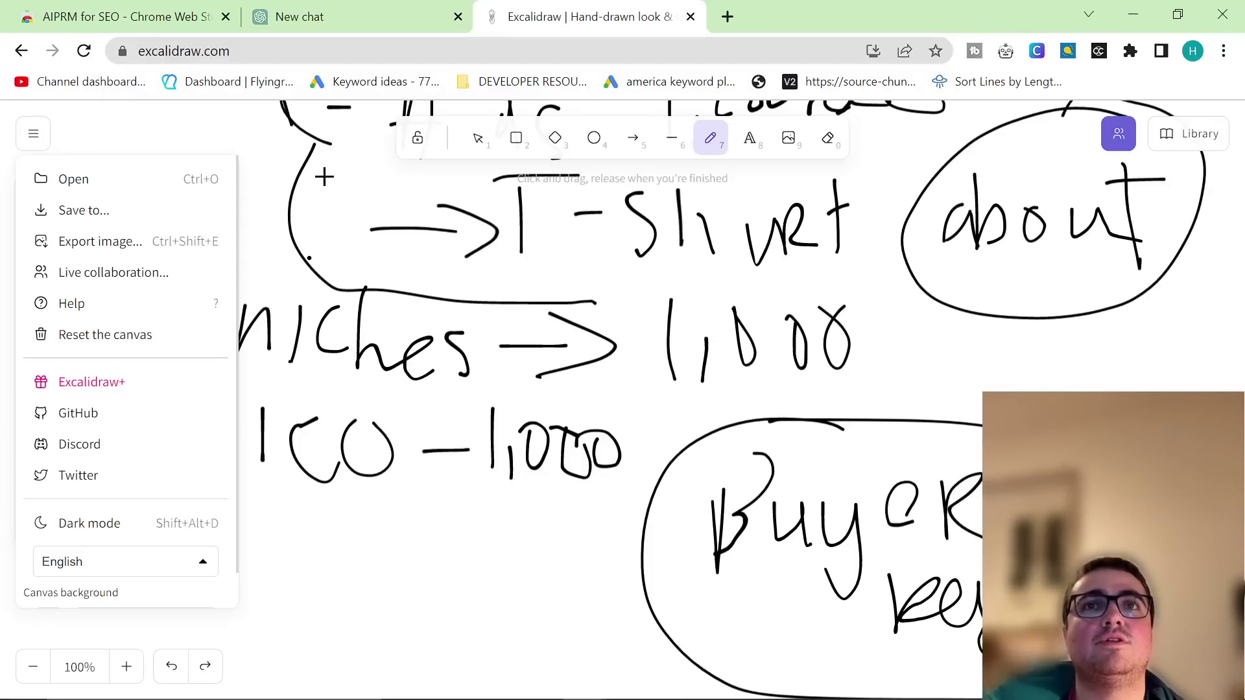
{"action": "left_click", "coordinate": [104, 334]}
{"action": "left_click", "coordinate": [797, 445]}
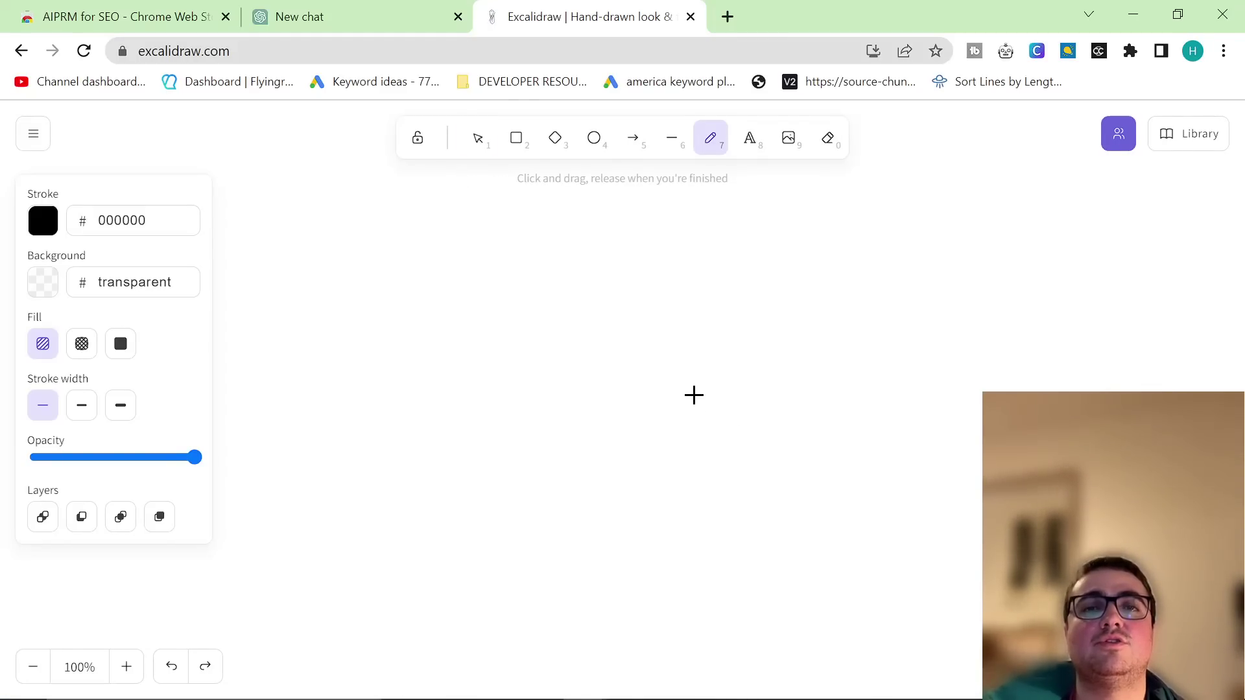
Step: Handwrite 'Prompt → talk to Ai' on the empty canvas
{"action": "mouse_move", "coordinate": [309, 230]}
{"action": "left_mouse_down"}
{"action": "mouse_move", "coordinate": [312, 278]}
{"action": "mouse_move", "coordinate": [289, 236]}
{"action": "left_mouse_up"}
{"action": "mouse_move", "coordinate": [391, 230]}
{"action": "left_mouse_down"}
{"action": "mouse_move", "coordinate": [400, 216]}
{"action": "mouse_move", "coordinate": [448, 284]}
{"action": "mouse_move", "coordinate": [481, 246]}
{"action": "mouse_move", "coordinate": [558, 259]}
{"action": "mouse_move", "coordinate": [569, 276]}
{"action": "left_mouse_up"}
{"action": "mouse_move", "coordinate": [592, 284]}
{"action": "left_mouse_down"}
{"action": "mouse_move", "coordinate": [584, 239]}
{"action": "mouse_move", "coordinate": [563, 244]}
{"action": "left_mouse_up"}
{"action": "left_click_drag", "start_coordinate": [650, 207], "coordinate": [661, 295]}
{"action": "mouse_move", "coordinate": [648, 240]}
{"action": "left_mouse_down"}
{"action": "mouse_move", "coordinate": [717, 231]}
{"action": "mouse_move", "coordinate": [697, 278]}
{"action": "left_mouse_up"}
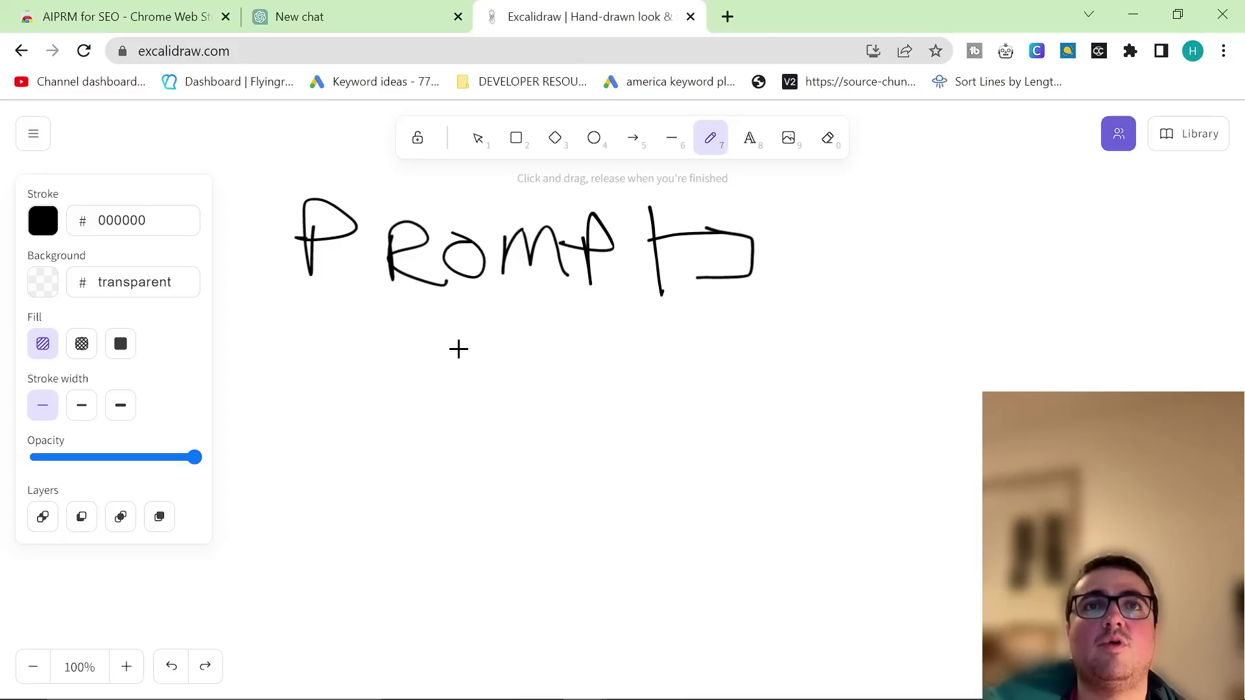
{"action": "left_click_drag", "start_coordinate": [447, 347], "coordinate": [552, 355]}
{"action": "left_click_drag", "start_coordinate": [506, 321], "coordinate": [553, 385]}
{"action": "mouse_move", "coordinate": [664, 316]}
{"action": "left_mouse_down"}
{"action": "mouse_move", "coordinate": [658, 394]}
{"action": "mouse_move", "coordinate": [739, 366]}
{"action": "mouse_move", "coordinate": [744, 388]}
{"action": "left_mouse_up"}
{"action": "mouse_move", "coordinate": [767, 334]}
{"action": "left_mouse_down"}
{"action": "mouse_move", "coordinate": [766, 396]}
{"action": "mouse_move", "coordinate": [784, 386]}
{"action": "left_mouse_up"}
{"action": "mouse_move", "coordinate": [784, 373]}
{"action": "left_mouse_down"}
{"action": "mouse_move", "coordinate": [813, 363]}
{"action": "mouse_move", "coordinate": [867, 395]}
{"action": "left_mouse_up"}
{"action": "mouse_move", "coordinate": [901, 323]}
{"action": "left_mouse_down"}
{"action": "mouse_move", "coordinate": [903, 394]}
{"action": "mouse_move", "coordinate": [953, 354]}
{"action": "left_mouse_up"}
{"action": "mouse_move", "coordinate": [1026, 378]}
{"action": "left_mouse_down"}
{"action": "mouse_move", "coordinate": [1070, 381]}
{"action": "mouse_move", "coordinate": [1097, 356]}
{"action": "left_mouse_up"}
{"action": "left_click_drag", "start_coordinate": [1114, 350], "coordinate": [1121, 381]}
{"action": "left_click", "coordinate": [1105, 291]}
Step: Handwrite 'INSTRUCTIONS' below the first line
{"action": "mouse_move", "coordinate": [522, 483]}
{"action": "left_mouse_down"}
{"action": "mouse_move", "coordinate": [525, 540]}
{"action": "mouse_move", "coordinate": [652, 488]}
{"action": "mouse_move", "coordinate": [672, 515]}
{"action": "left_mouse_up"}
{"action": "left_click_drag", "start_coordinate": [735, 462], "coordinate": [739, 538]}
{"action": "mouse_move", "coordinate": [741, 512]}
{"action": "left_mouse_down"}
{"action": "mouse_move", "coordinate": [775, 488]}
{"action": "mouse_move", "coordinate": [823, 528]}
{"action": "mouse_move", "coordinate": [892, 486]}
{"action": "mouse_move", "coordinate": [940, 517]}
{"action": "left_mouse_up"}
{"action": "left_click_drag", "start_coordinate": [957, 458], "coordinate": [945, 526]}
{"action": "left_click_drag", "start_coordinate": [923, 481], "coordinate": [974, 477]}
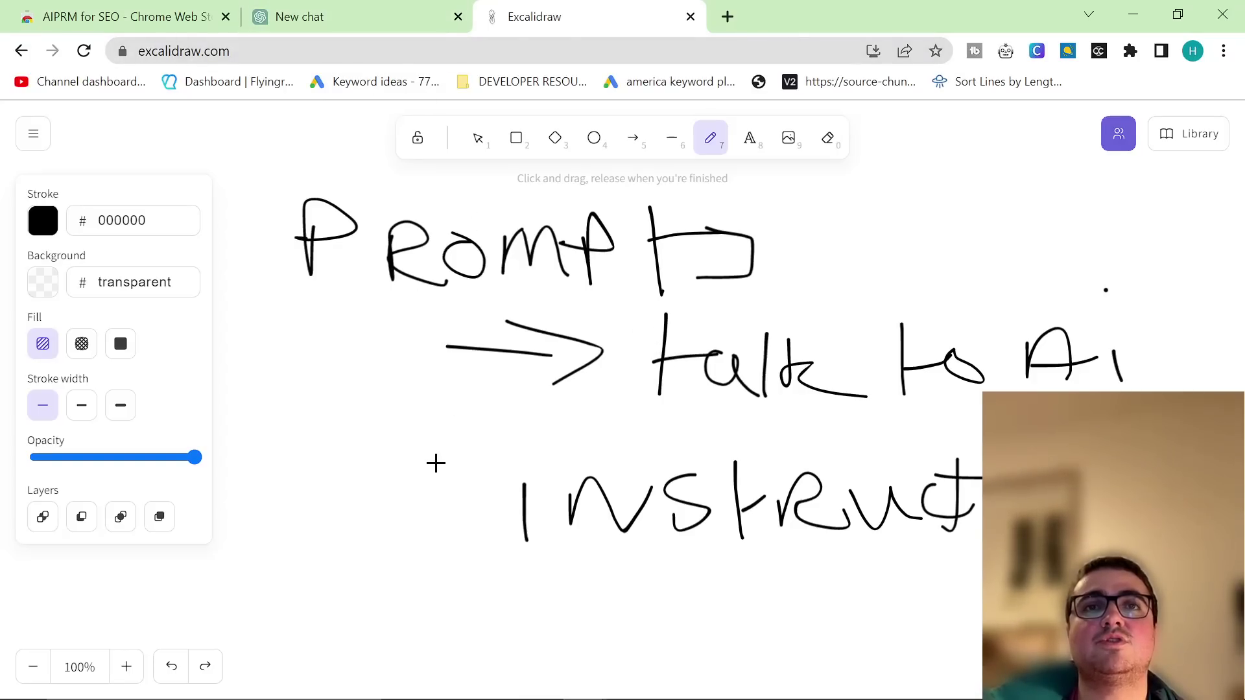
Step: Handwrite 'Write me some good keyw…' beneath INSTRUCTIONS
{"action": "scroll", "coordinate": [448, 447], "scroll_direction": "down", "scroll_amount": 4}
{"action": "mouse_move", "coordinate": [330, 340]}
{"action": "left_mouse_down"}
{"action": "mouse_move", "coordinate": [479, 366]}
{"action": "mouse_move", "coordinate": [521, 402]}
{"action": "left_mouse_up"}
{"action": "left_click_drag", "start_coordinate": [523, 363], "coordinate": [524, 389]}
{"action": "left_click", "coordinate": [517, 323]}
{"action": "mouse_move", "coordinate": [551, 321]}
{"action": "left_mouse_down"}
{"action": "mouse_move", "coordinate": [554, 393]}
{"action": "mouse_move", "coordinate": [591, 355]}
{"action": "left_mouse_up"}
{"action": "left_click_drag", "start_coordinate": [604, 366], "coordinate": [675, 377]}
{"action": "mouse_move", "coordinate": [724, 342]}
{"action": "left_mouse_down"}
{"action": "mouse_move", "coordinate": [791, 370]}
{"action": "mouse_move", "coordinate": [786, 355]}
{"action": "mouse_move", "coordinate": [920, 385]}
{"action": "left_mouse_up"}
{"action": "mouse_move", "coordinate": [998, 350]}
{"action": "left_mouse_down"}
{"action": "mouse_move", "coordinate": [961, 372]}
{"action": "mouse_move", "coordinate": [999, 380]}
{"action": "left_mouse_up"}
{"action": "left_click_drag", "start_coordinate": [1027, 354], "coordinate": [1021, 355]}
{"action": "mouse_move", "coordinate": [1063, 382]}
{"action": "left_mouse_down"}
{"action": "mouse_move", "coordinate": [1058, 363]}
{"action": "mouse_move", "coordinate": [1164, 344]}
{"action": "mouse_move", "coordinate": [1179, 389]}
{"action": "left_mouse_up"}
{"action": "mouse_move", "coordinate": [658, 444]}
{"action": "left_mouse_down"}
{"action": "mouse_move", "coordinate": [675, 434]}
{"action": "mouse_move", "coordinate": [622, 509]}
{"action": "left_mouse_up"}
{"action": "mouse_move", "coordinate": [729, 433]}
{"action": "left_mouse_down"}
{"action": "mouse_move", "coordinate": [786, 464]}
{"action": "mouse_move", "coordinate": [774, 431]}
{"action": "left_mouse_up"}
{"action": "mouse_move", "coordinate": [898, 441]}
{"action": "left_mouse_down"}
{"action": "mouse_move", "coordinate": [878, 439]}
{"action": "mouse_move", "coordinate": [917, 465]}
{"action": "left_mouse_up"}
{"action": "left_click_drag", "start_coordinate": [877, 405], "coordinate": [875, 450]}
{"action": "left_click", "coordinate": [784, 500]}
{"action": "mouse_move", "coordinate": [784, 499]}
{"action": "left_mouse_down"}
{"action": "mouse_move", "coordinate": [861, 589]}
{"action": "mouse_move", "coordinate": [980, 512]}
{"action": "left_mouse_up"}
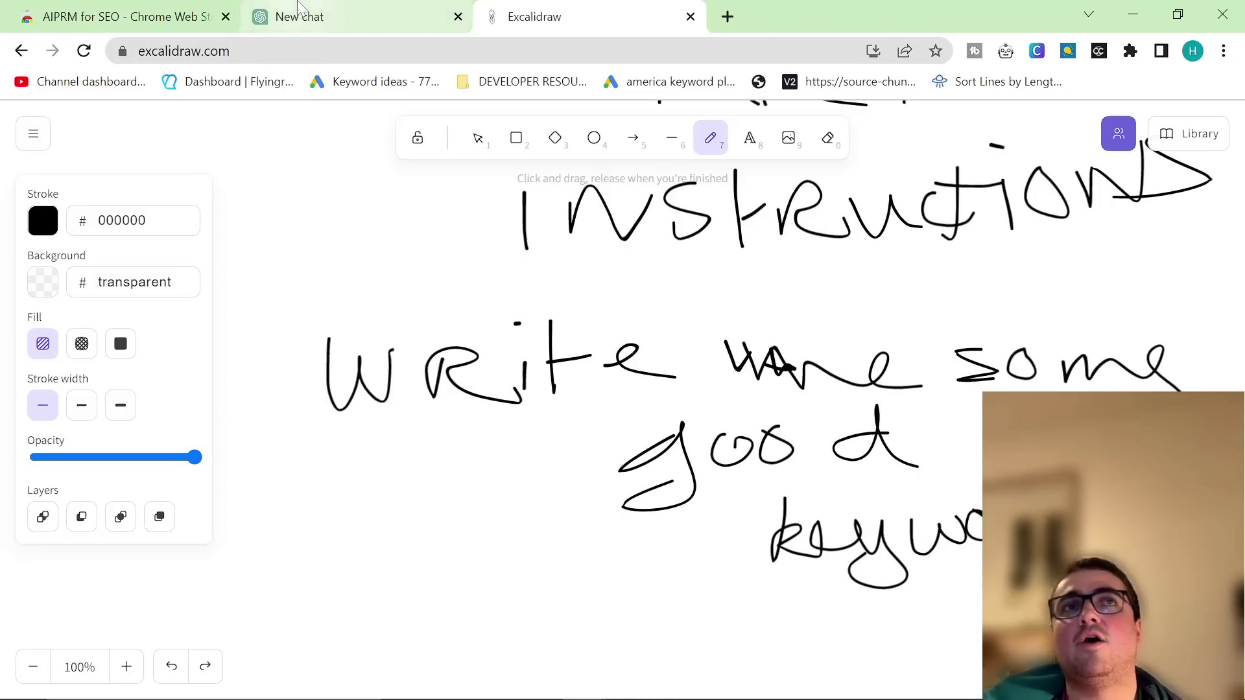
Step: Reopen the SEO Content Plan Sweaters chat and select its whole keyword-strategy prompt
{"action": "left_click", "coordinate": [299, 16]}
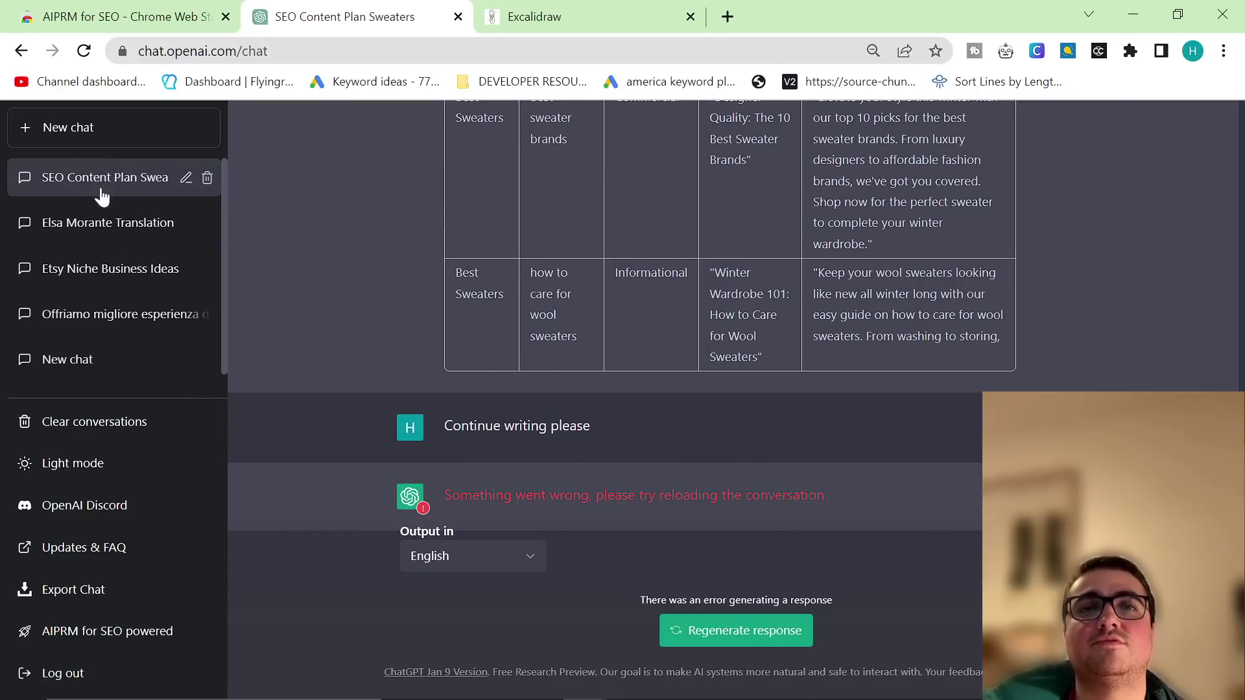
{"action": "left_click", "coordinate": [113, 273]}
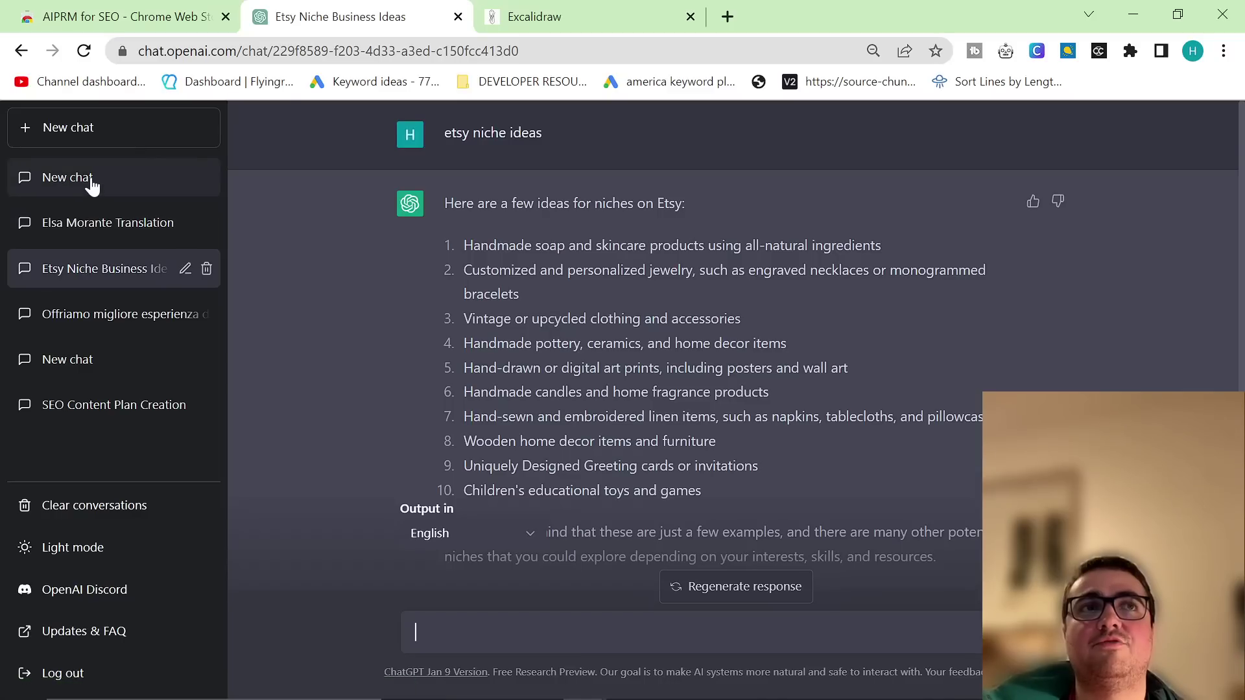
{"action": "left_click", "coordinate": [122, 169]}
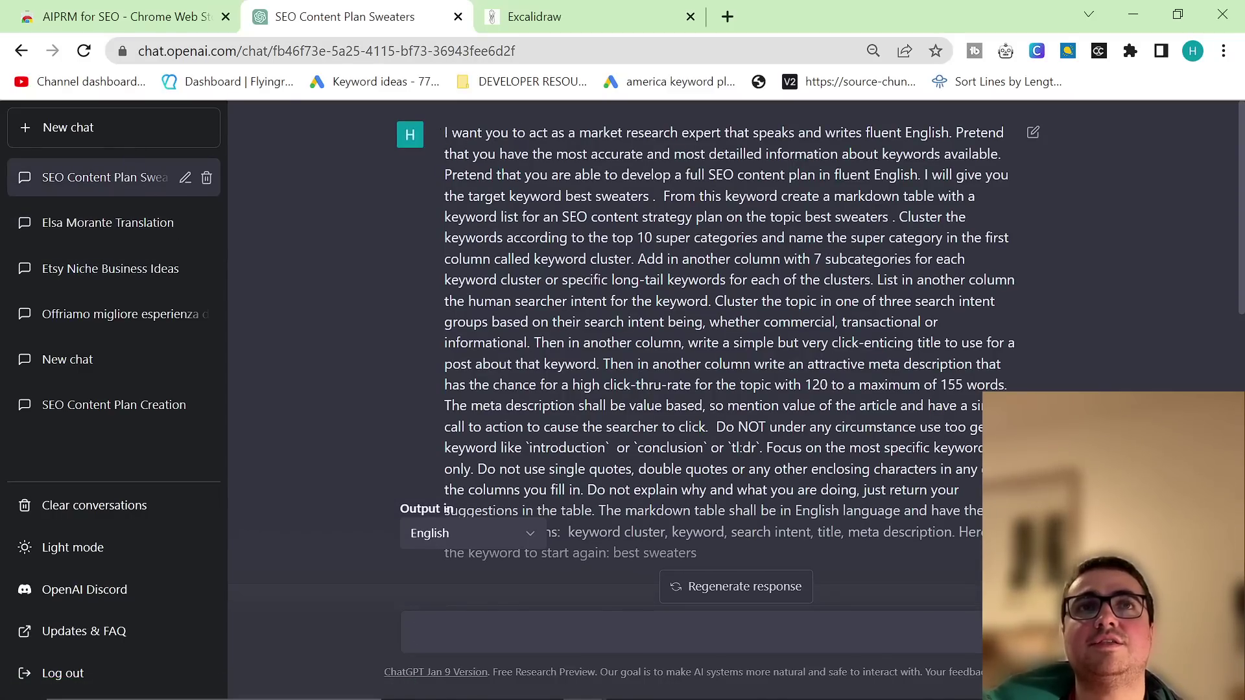
{"action": "left_click_drag", "start_coordinate": [445, 132], "coordinate": [811, 437]}
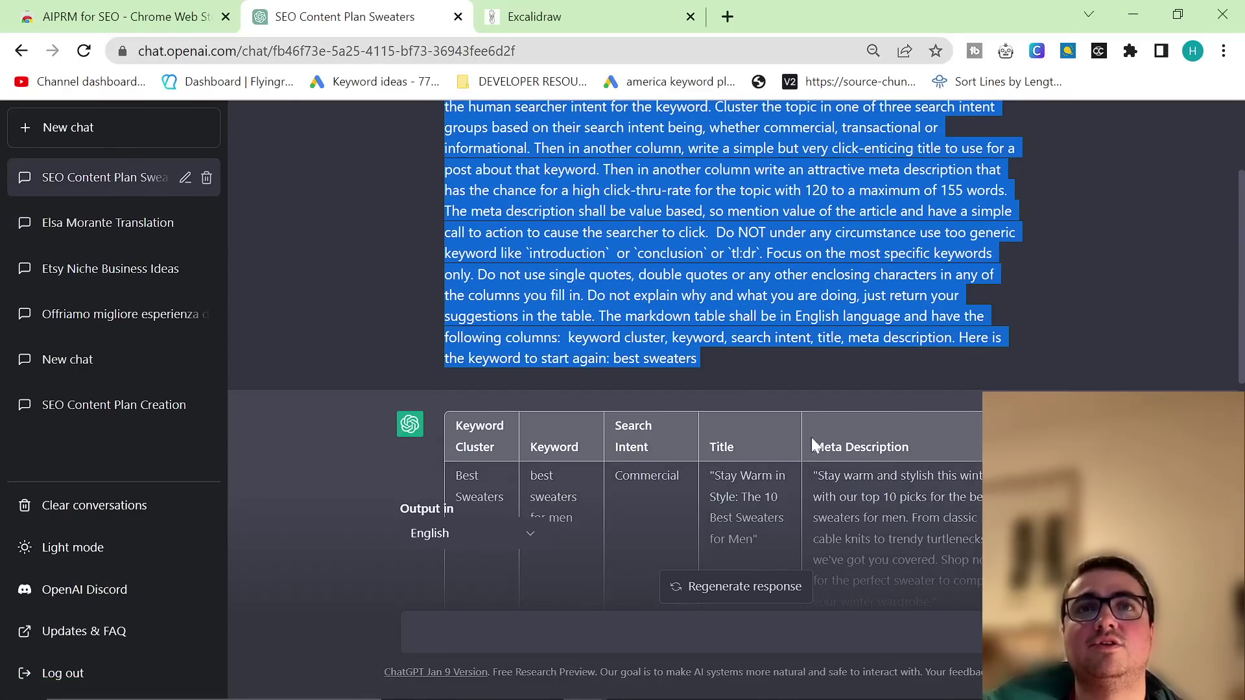
{"action": "scroll", "coordinate": [849, 464], "scroll_direction": "up", "scroll_amount": 3}
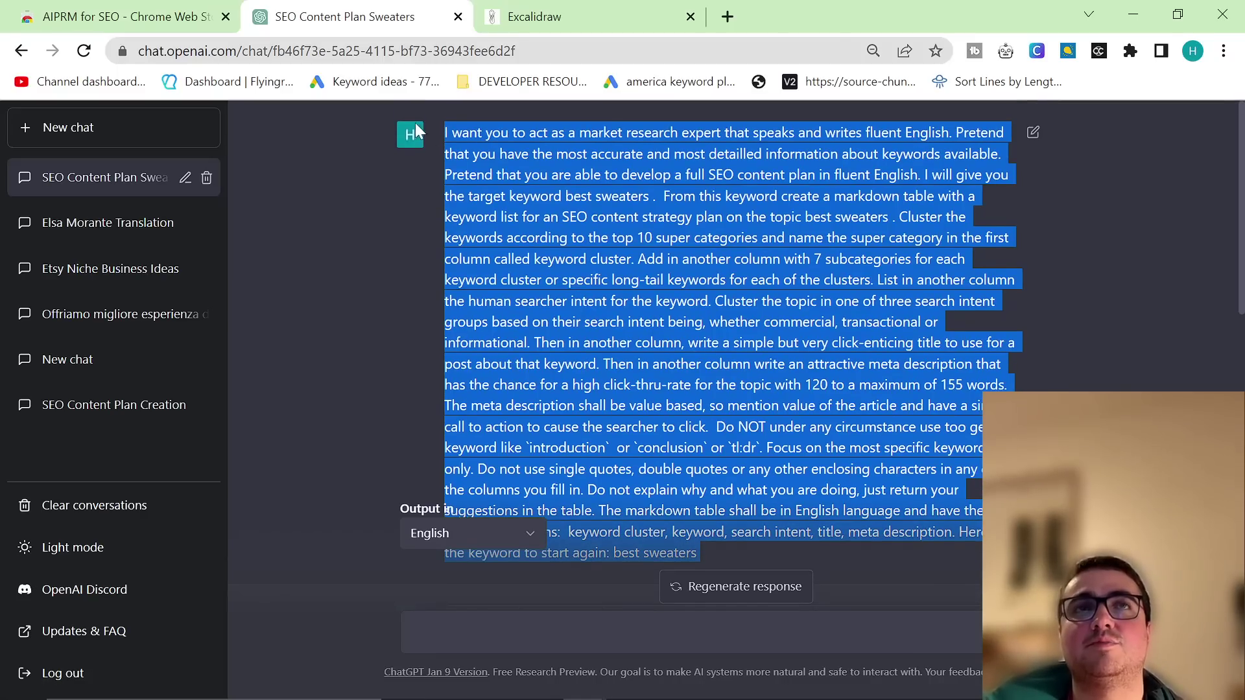
Step: Paste the keyword-strategy prompt into a maximised new Notepad window, then return to ChatGPT zoomed in
{"action": "key", "text": "super"}
{"action": "type", "text": "note"}
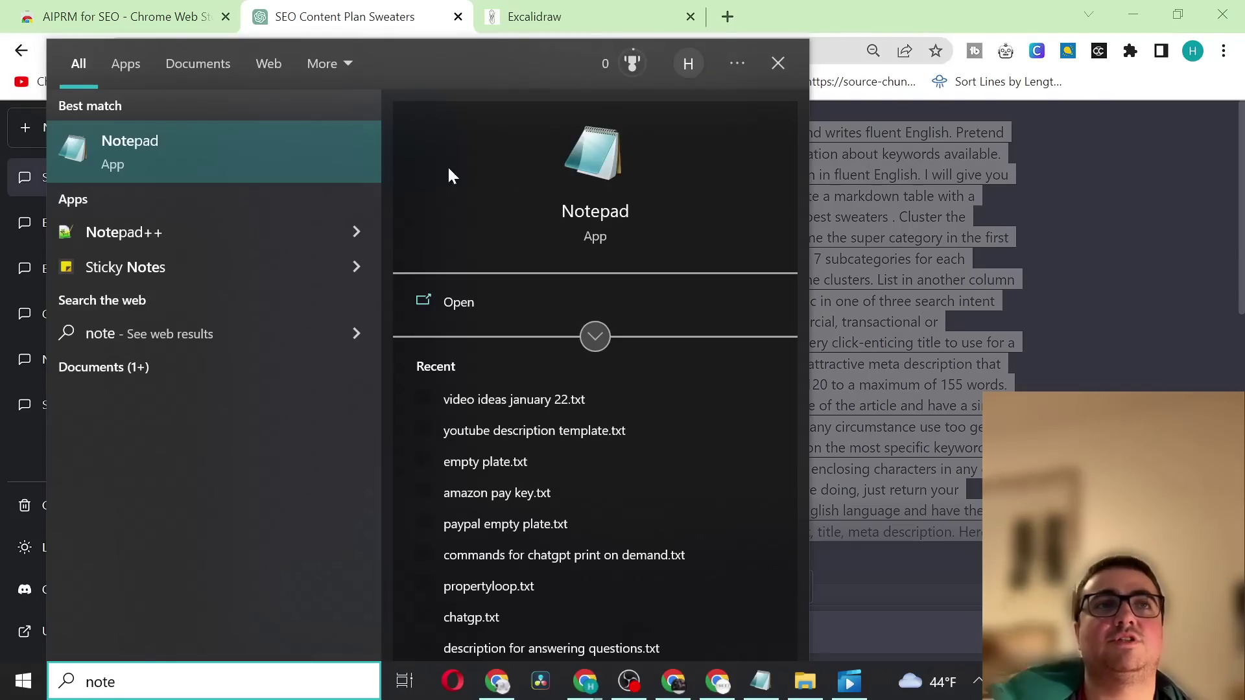
{"action": "left_click", "coordinate": [172, 169]}
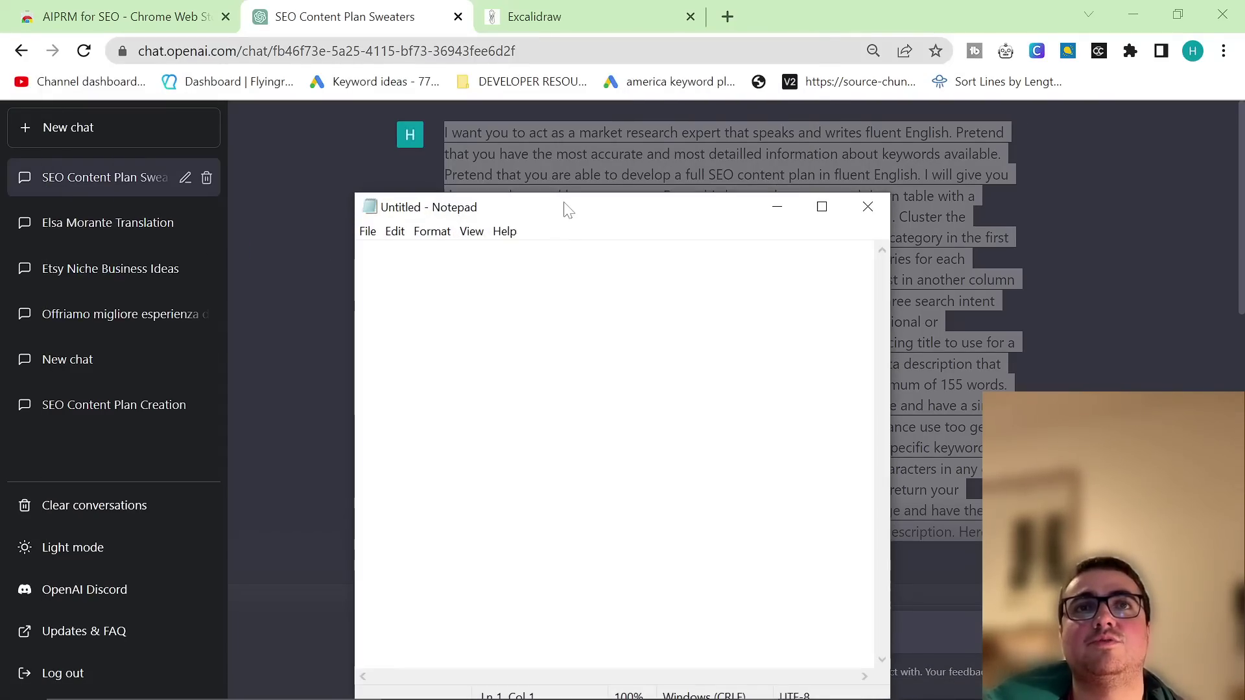
{"action": "double_click", "coordinate": [559, 219]}
{"action": "key", "text": "ctrl+v"}
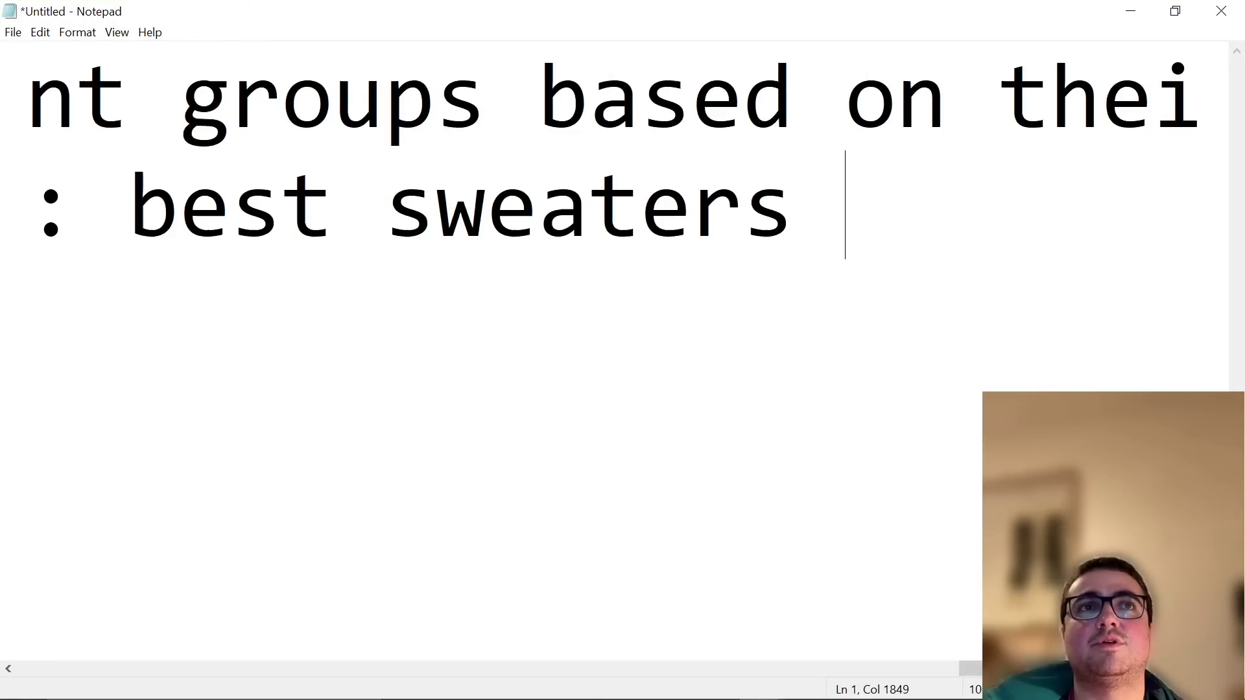
{"action": "scroll", "coordinate": [361, 687], "scroll_direction": "left", "scroll_amount": 10}
{"action": "scroll", "coordinate": [361, 687], "scroll_direction": "up", "scroll_amount": 10, "text": "ctrl"}
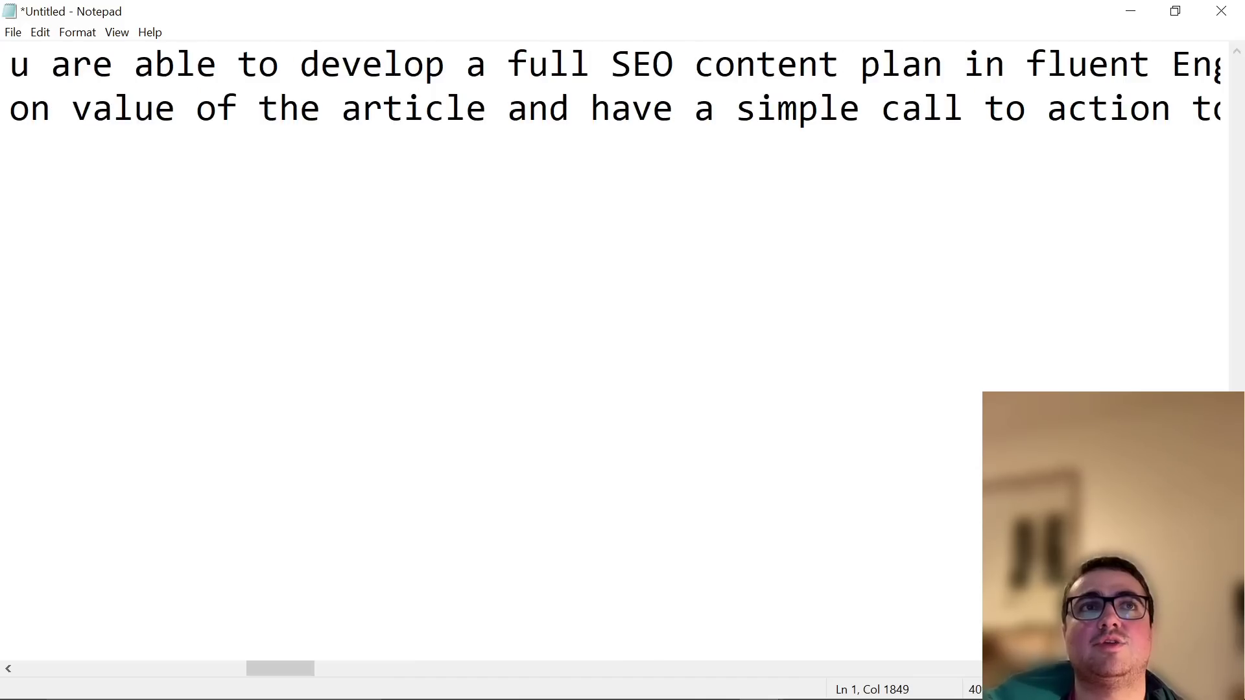
{"action": "scroll", "coordinate": [361, 689], "scroll_direction": "left", "scroll_amount": 15}
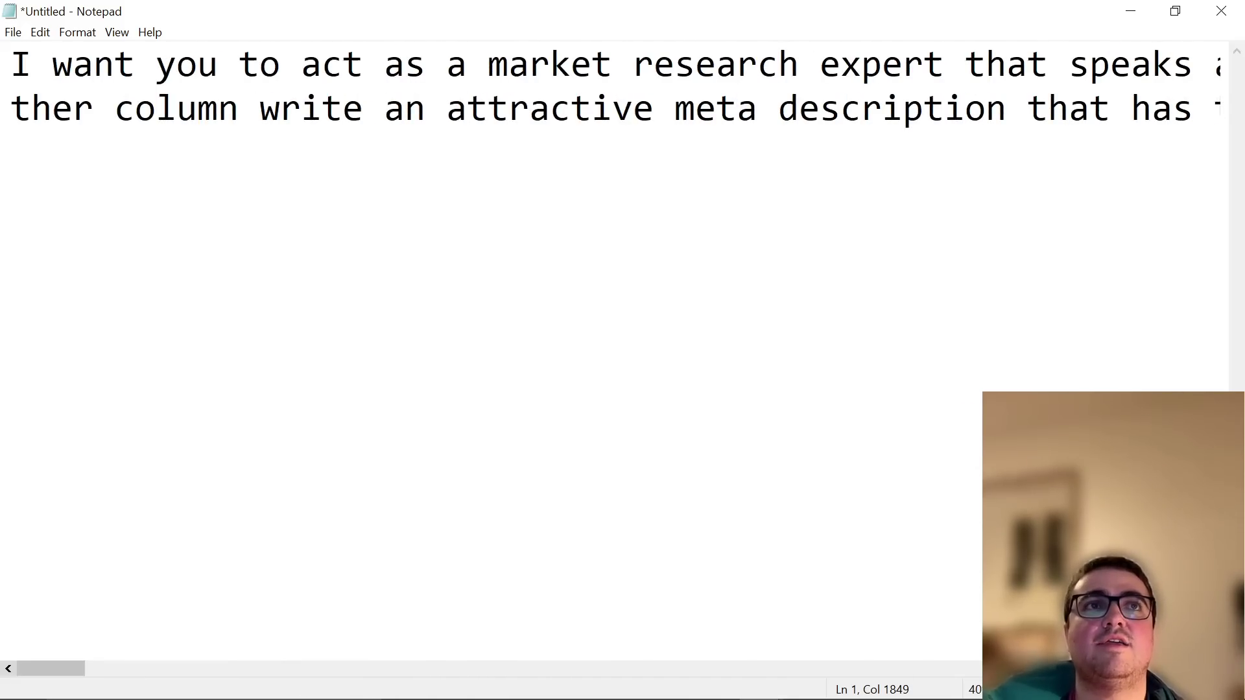
{"action": "key", "text": "alt+Tab"}
{"action": "key", "text": "ctrl+plus"}
{"action": "key", "text": "ctrl+plus"}
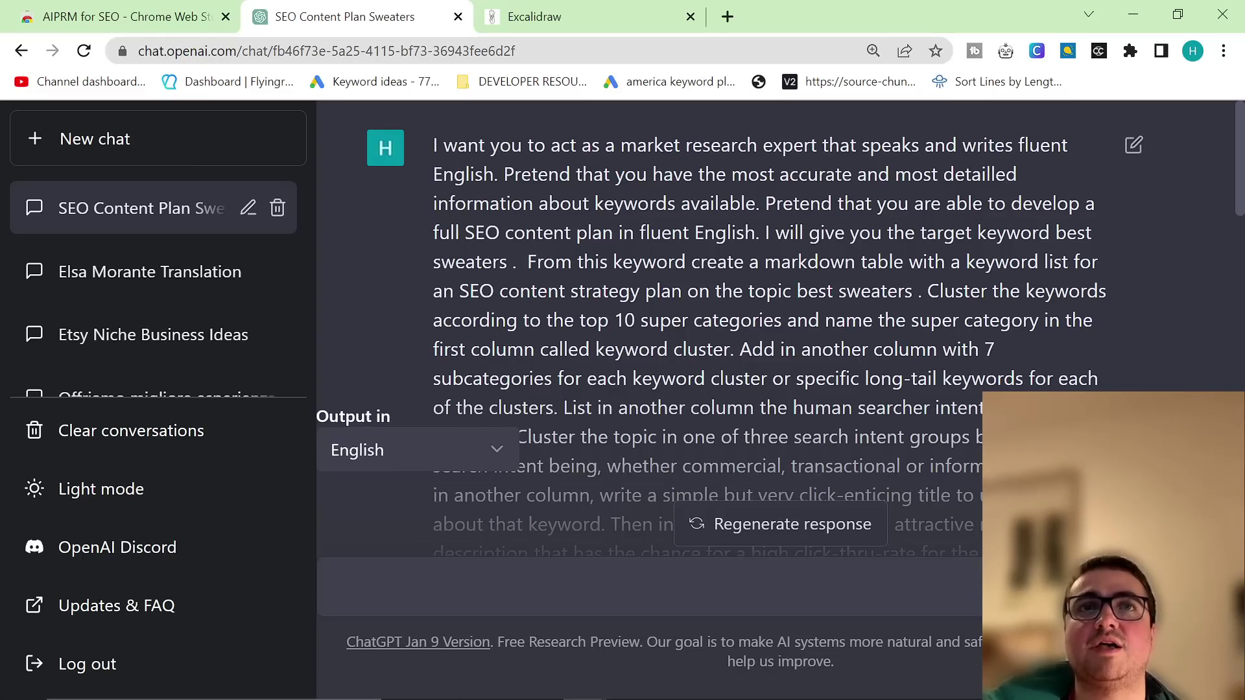
Step: Read through the keyword-strategy prompt, highlighting its 'markdown' output requirement
{"action": "scroll", "coordinate": [563, 283], "scroll_direction": "down", "scroll_amount": 2}
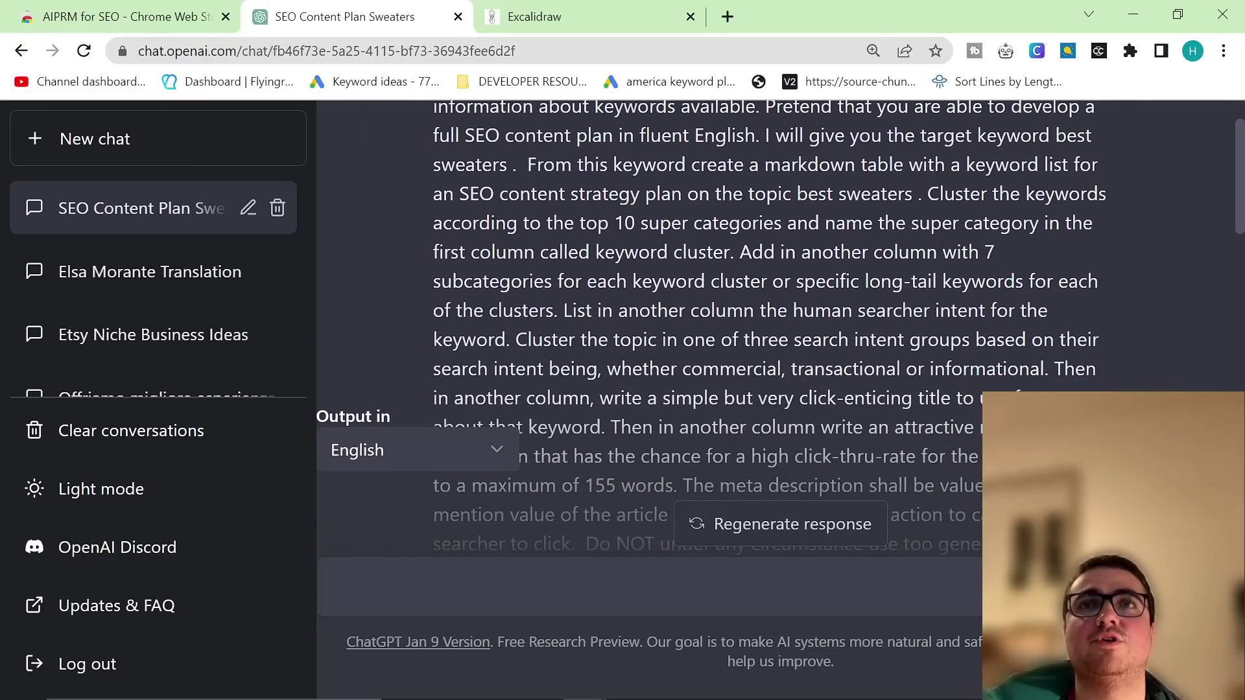
{"action": "double_click", "coordinate": [811, 164]}
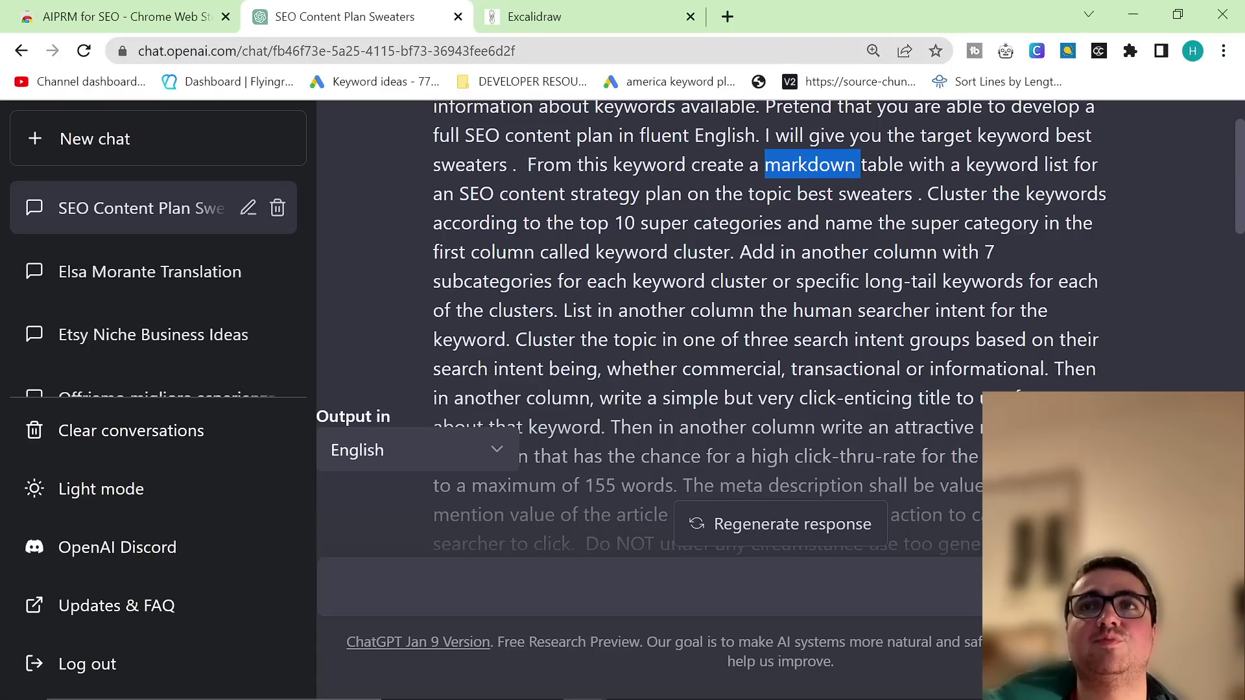
{"action": "scroll", "coordinate": [699, 273], "scroll_direction": "down", "scroll_amount": 10}
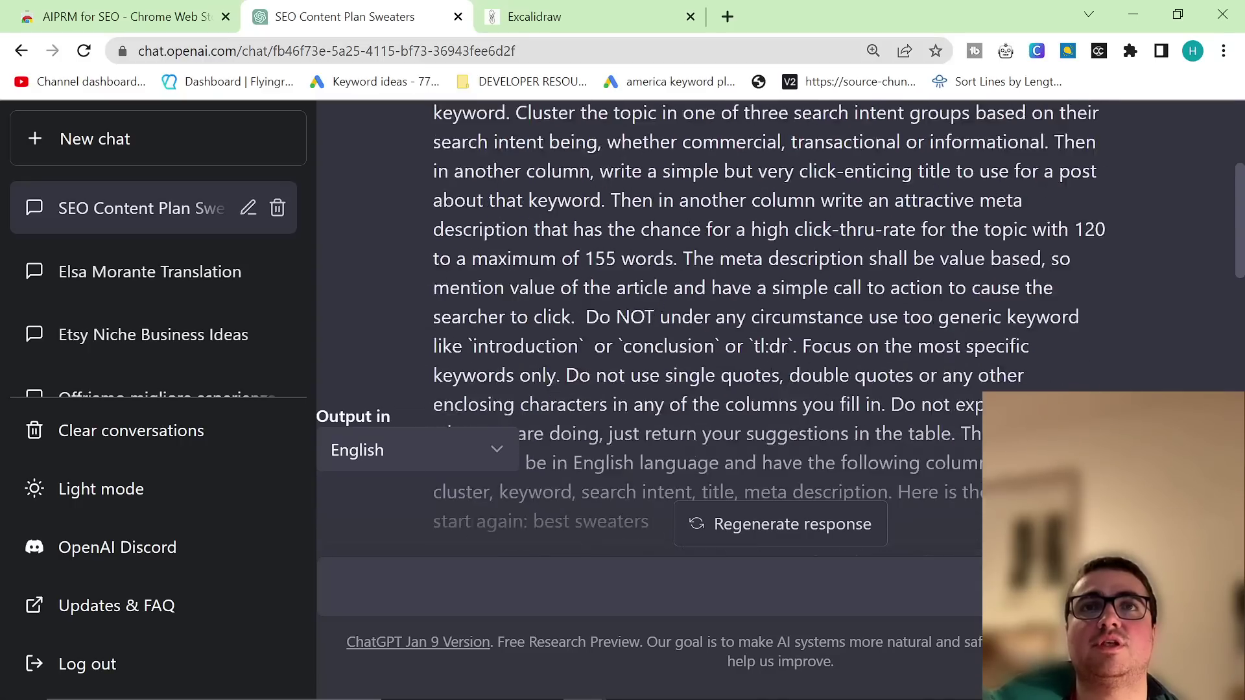
{"action": "scroll", "coordinate": [506, 289], "scroll_direction": "down", "scroll_amount": 5}
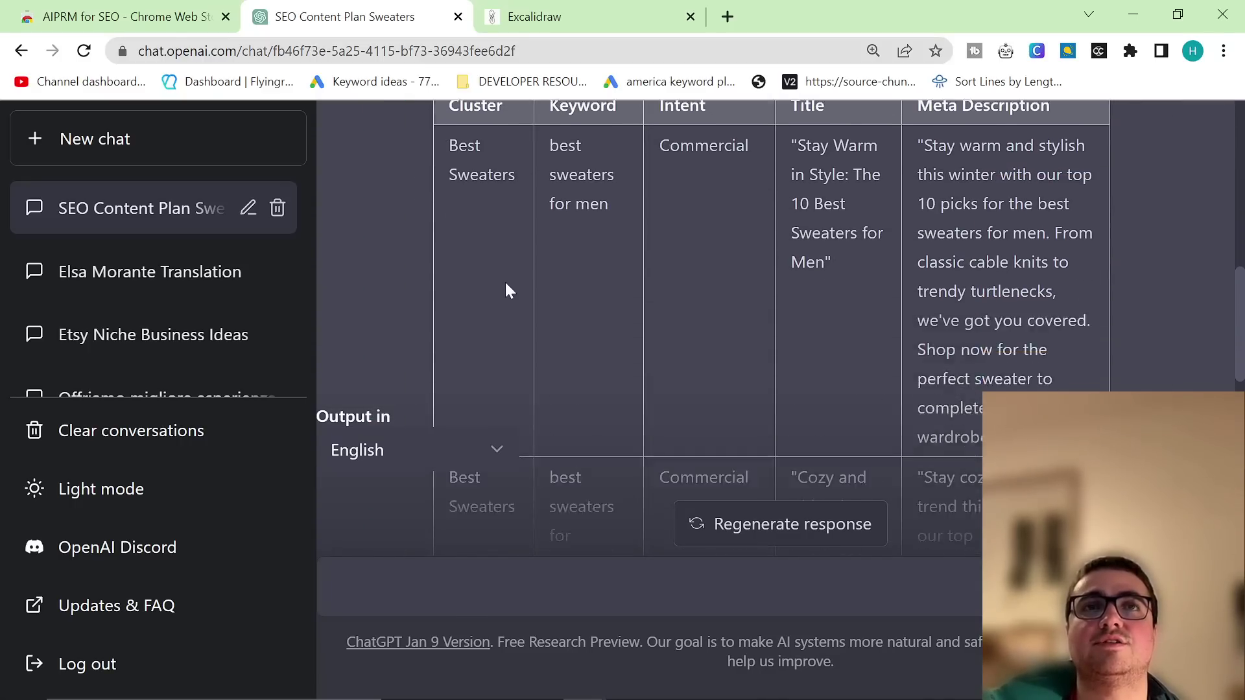
{"action": "scroll", "coordinate": [481, 289], "scroll_direction": "down", "scroll_amount": 6}
{"action": "scroll", "coordinate": [528, 297], "scroll_direction": "up", "scroll_amount": 6}
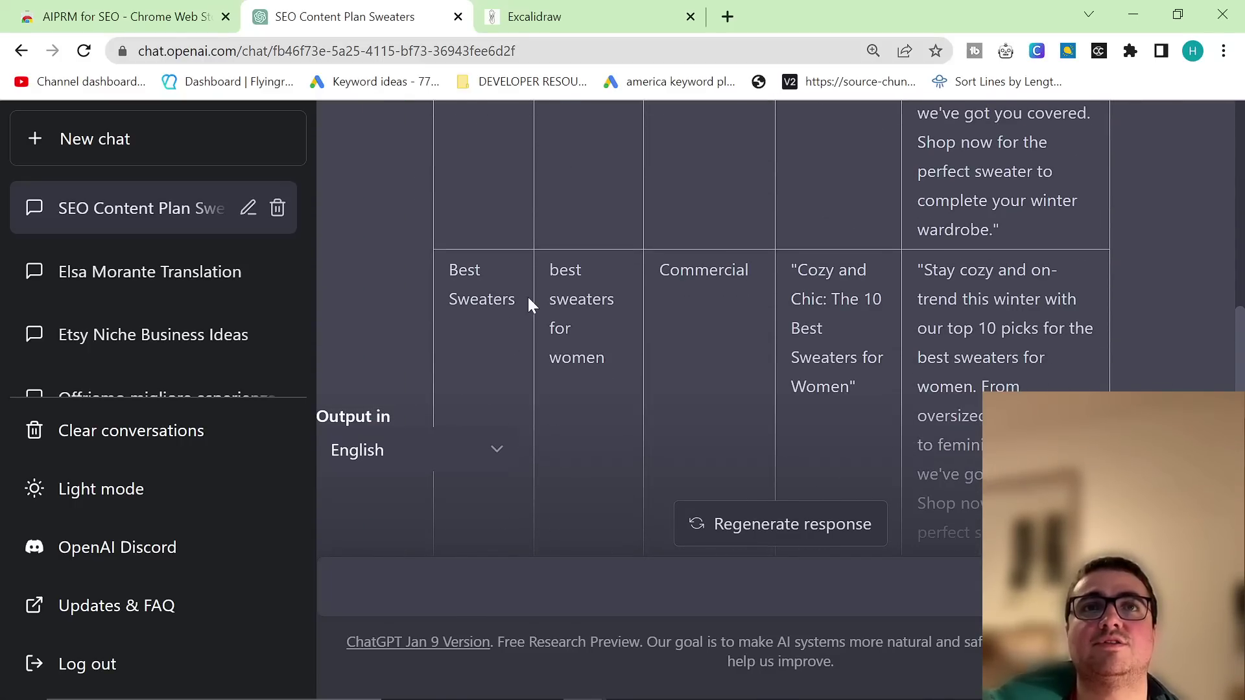
{"action": "scroll", "coordinate": [583, 324], "scroll_direction": "down", "scroll_amount": 4}
{"action": "scroll", "coordinate": [612, 337], "scroll_direction": "down", "scroll_amount": 1}
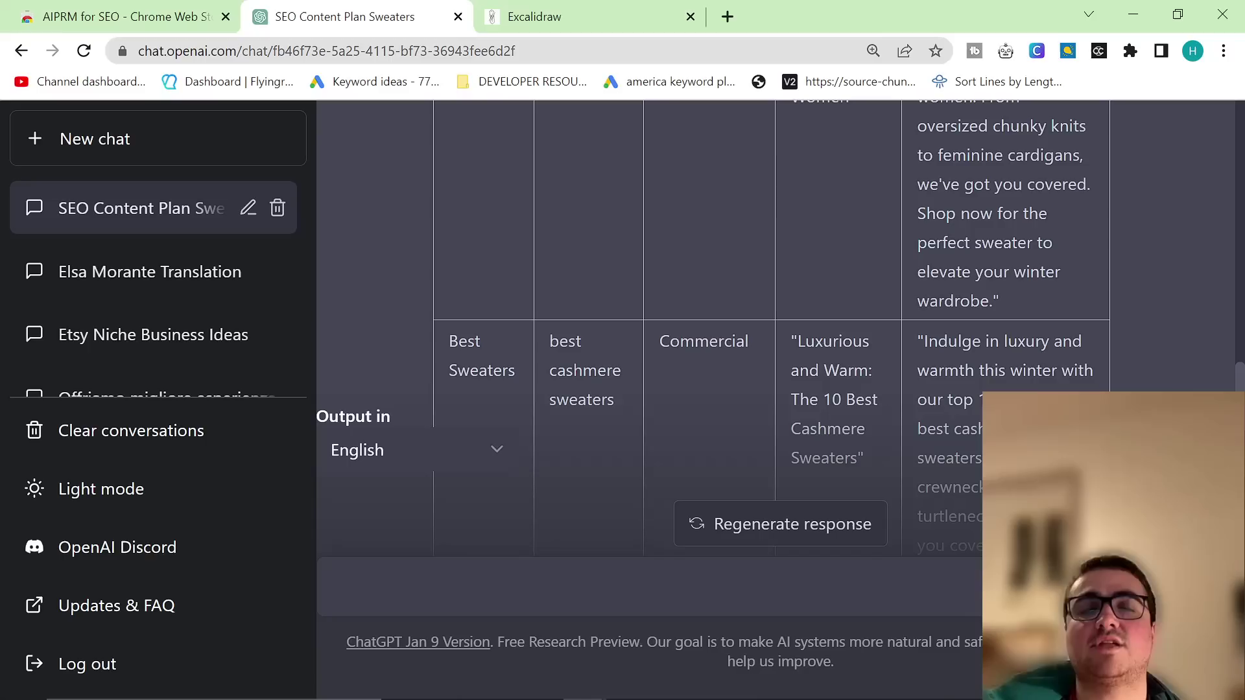
{"action": "scroll", "coordinate": [607, 371], "scroll_direction": "up", "scroll_amount": 8}
{"action": "scroll", "coordinate": [606, 371], "scroll_direction": "down", "scroll_amount": 8}
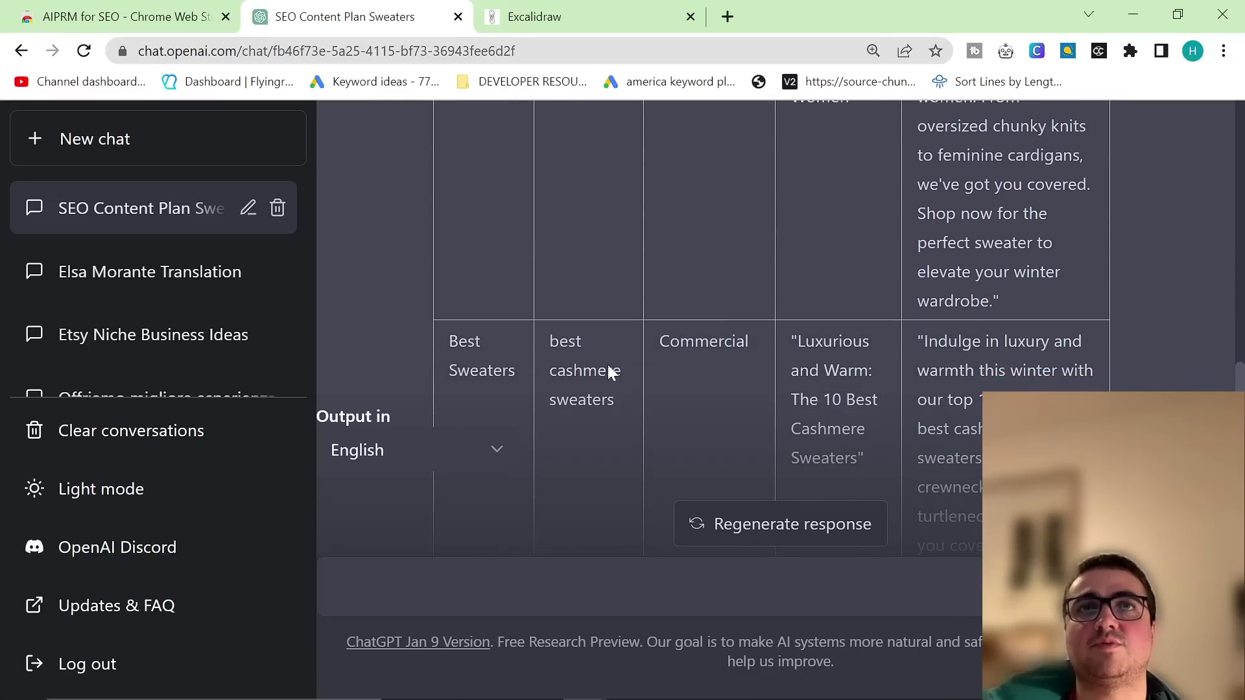
{"action": "scroll", "coordinate": [608, 371], "scroll_direction": "down", "scroll_amount": 8}
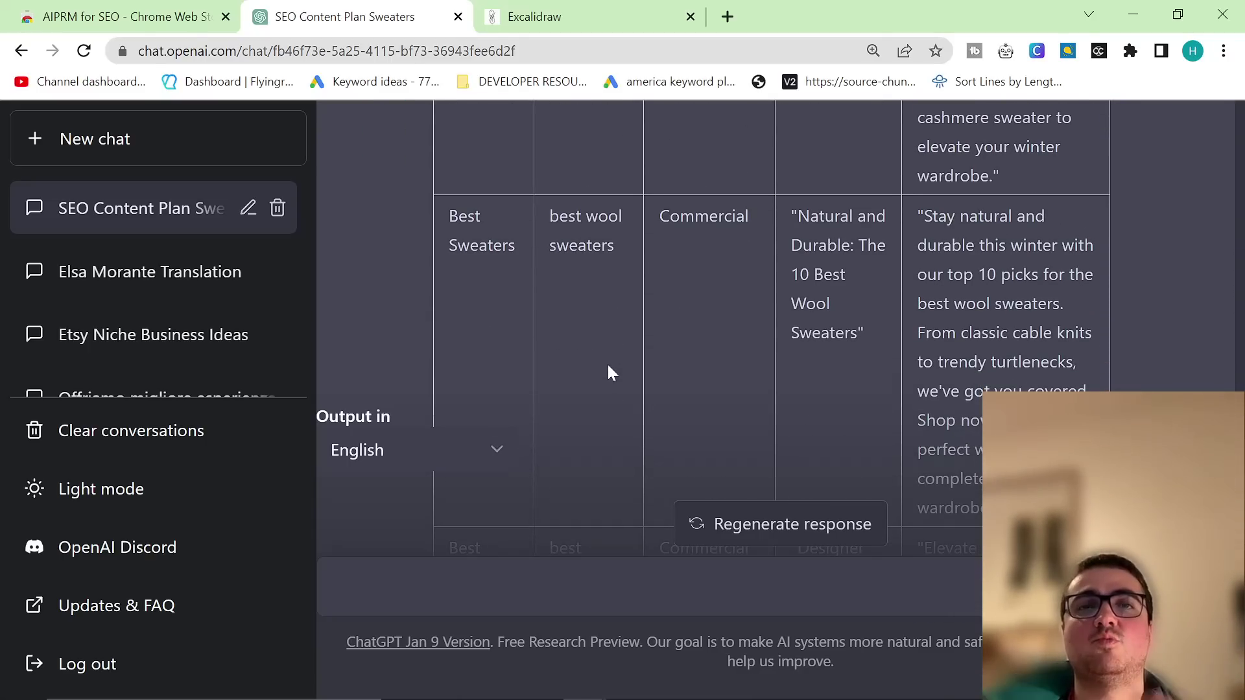
{"action": "scroll", "coordinate": [608, 365], "scroll_direction": "down", "scroll_amount": 5}
{"action": "scroll", "coordinate": [607, 374], "scroll_direction": "down", "scroll_amount": 5}
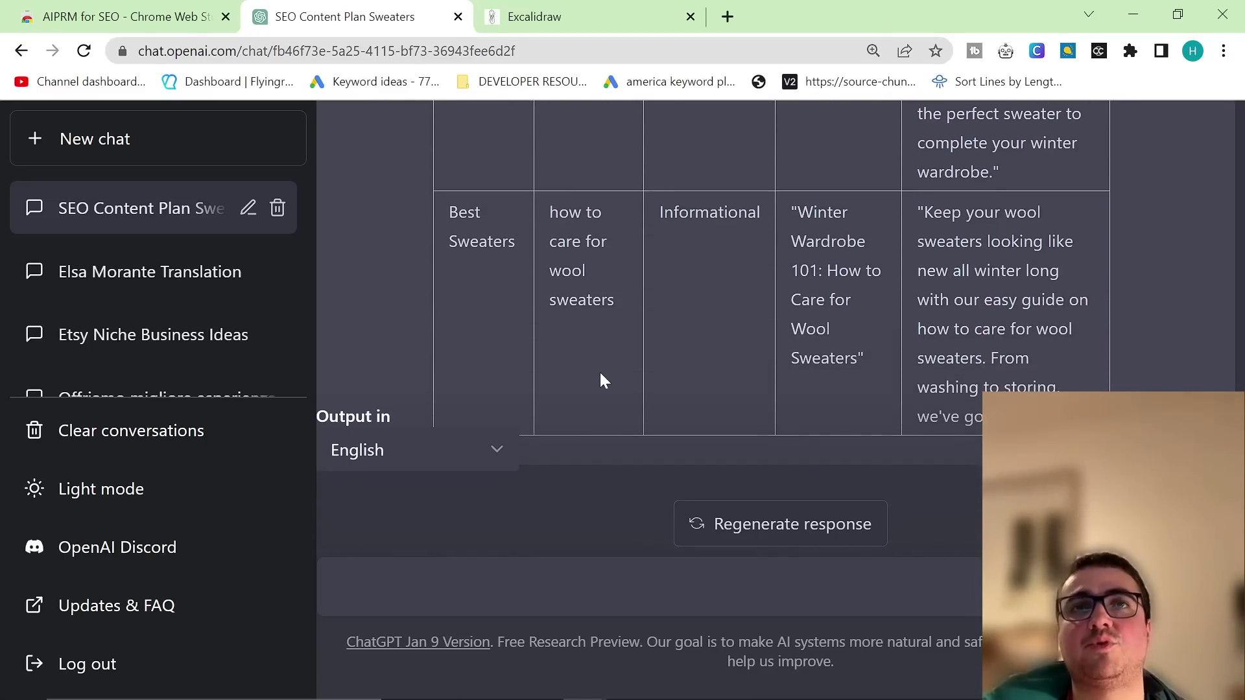
{"action": "scroll", "coordinate": [597, 368], "scroll_direction": "up", "scroll_amount": 15}
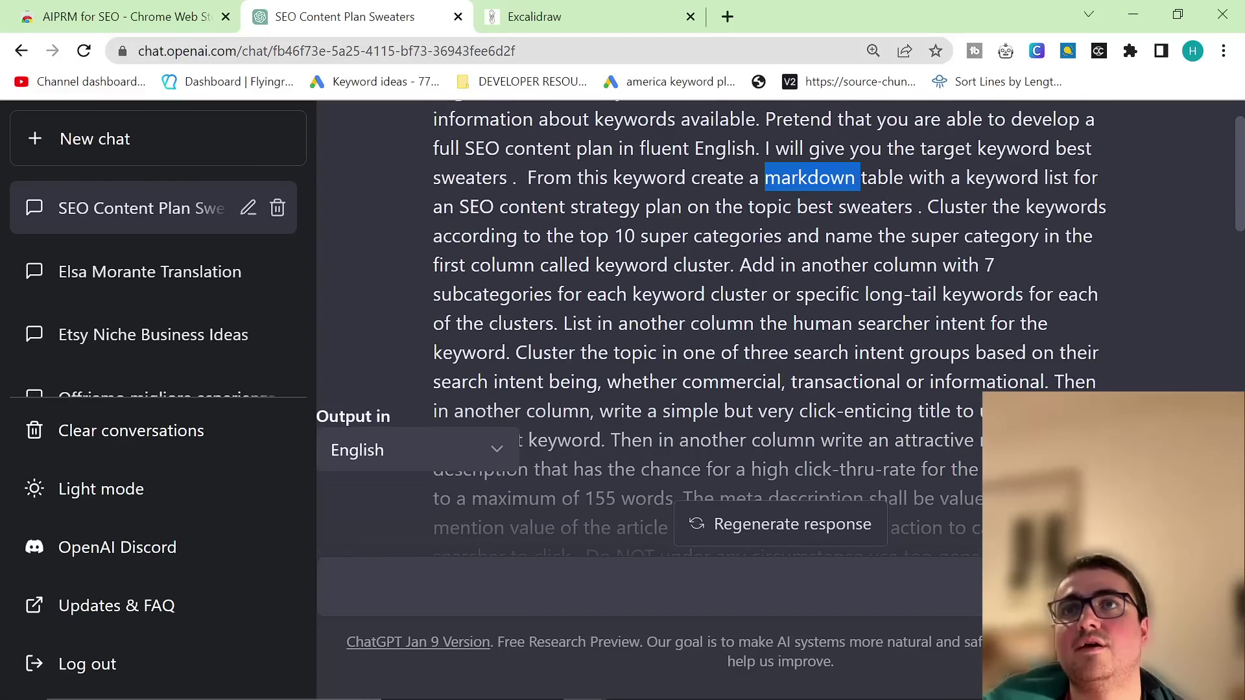
{"action": "left_click_drag", "start_coordinate": [740, 265], "coordinate": [907, 265]}
{"action": "left_click", "coordinate": [907, 265]}
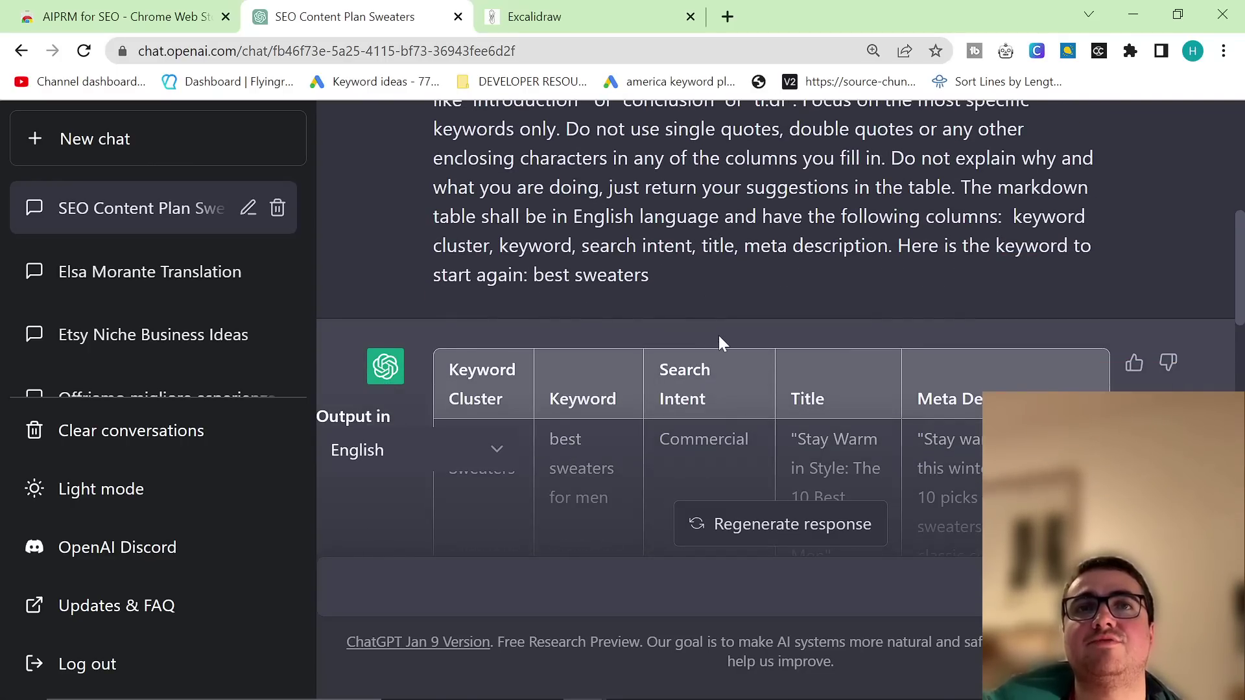
Step: Review the best-sweaters keyword table, highlighting its Commercial and Informational search intent values
{"action": "scroll", "coordinate": [718, 336], "scroll_direction": "down", "scroll_amount": 3}
{"action": "scroll", "coordinate": [733, 267], "scroll_direction": "down", "scroll_amount": 5}
{"action": "double_click", "coordinate": [736, 277]}
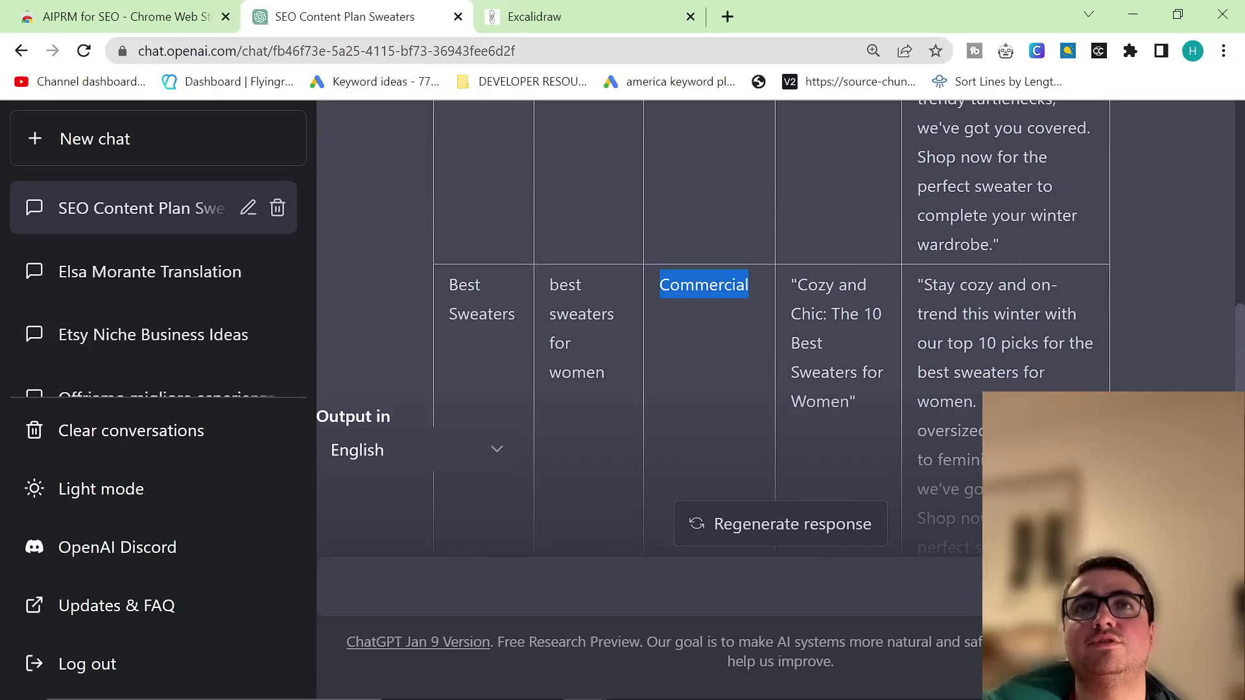
{"action": "scroll", "coordinate": [737, 277], "scroll_direction": "down", "scroll_amount": 5}
{"action": "scroll", "coordinate": [736, 278], "scroll_direction": "down", "scroll_amount": 5}
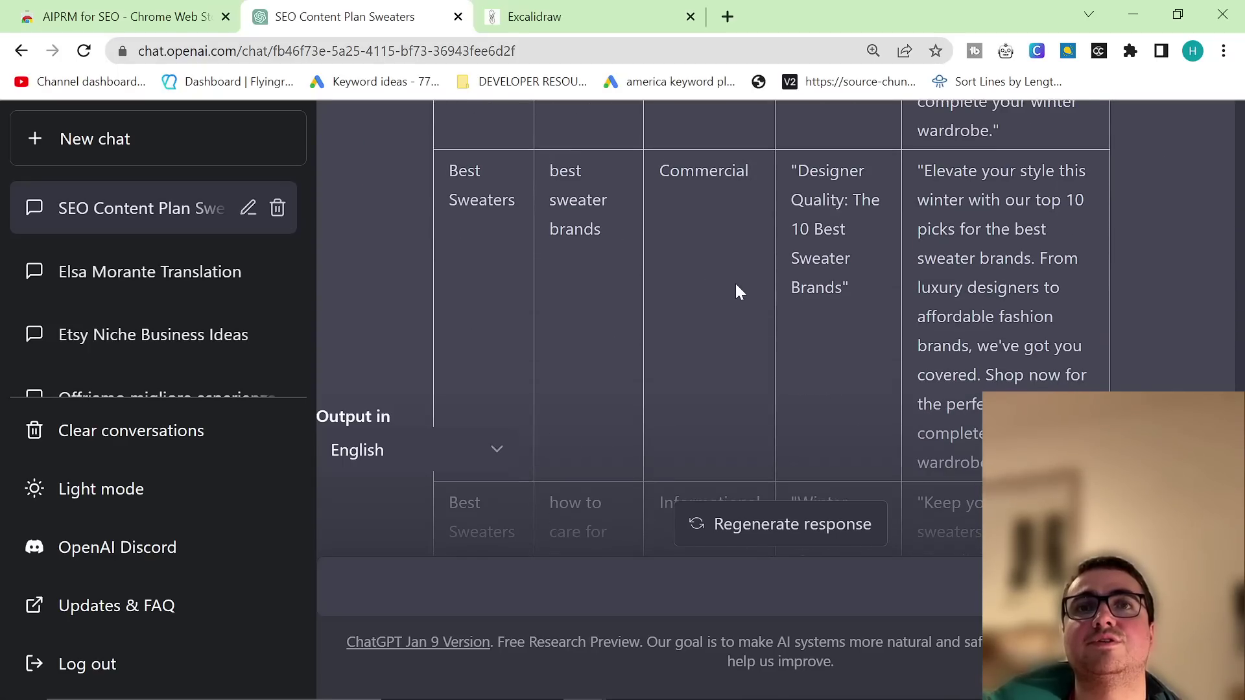
{"action": "scroll", "coordinate": [737, 282], "scroll_direction": "down", "scroll_amount": 5}
{"action": "double_click", "coordinate": [726, 310]}
{"action": "scroll", "coordinate": [783, 336], "scroll_direction": "up", "scroll_amount": 20}
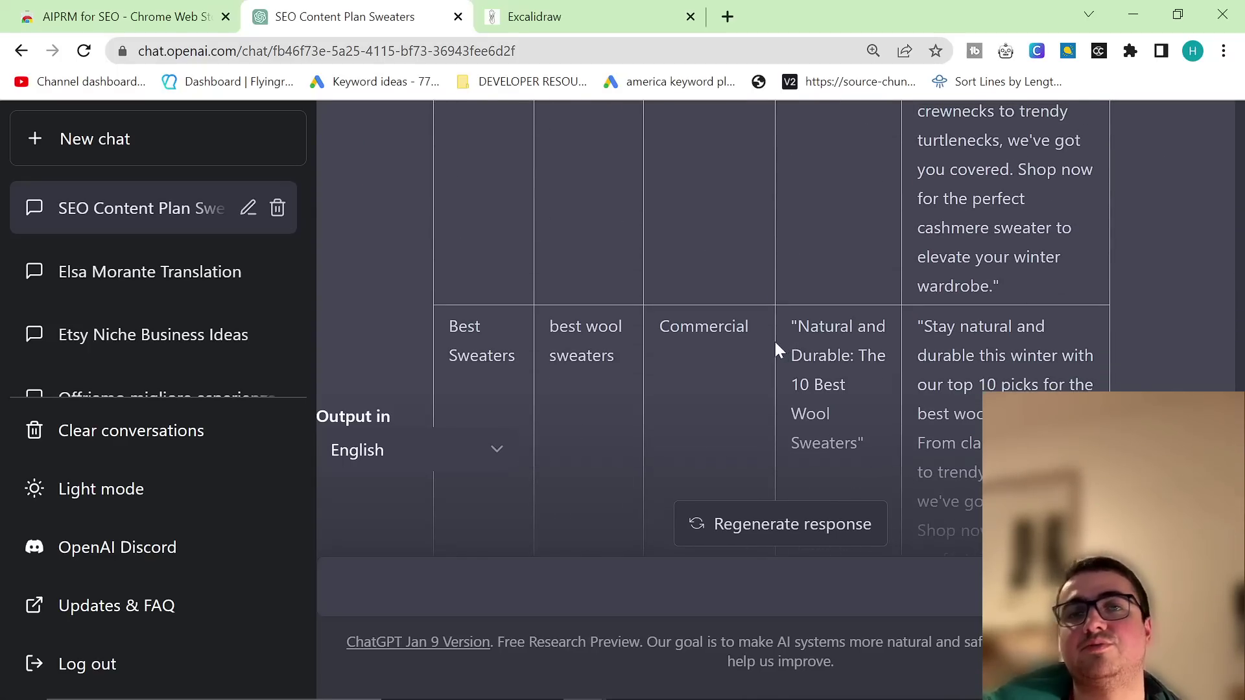
{"action": "scroll", "coordinate": [756, 351], "scroll_direction": "up", "scroll_amount": 3}
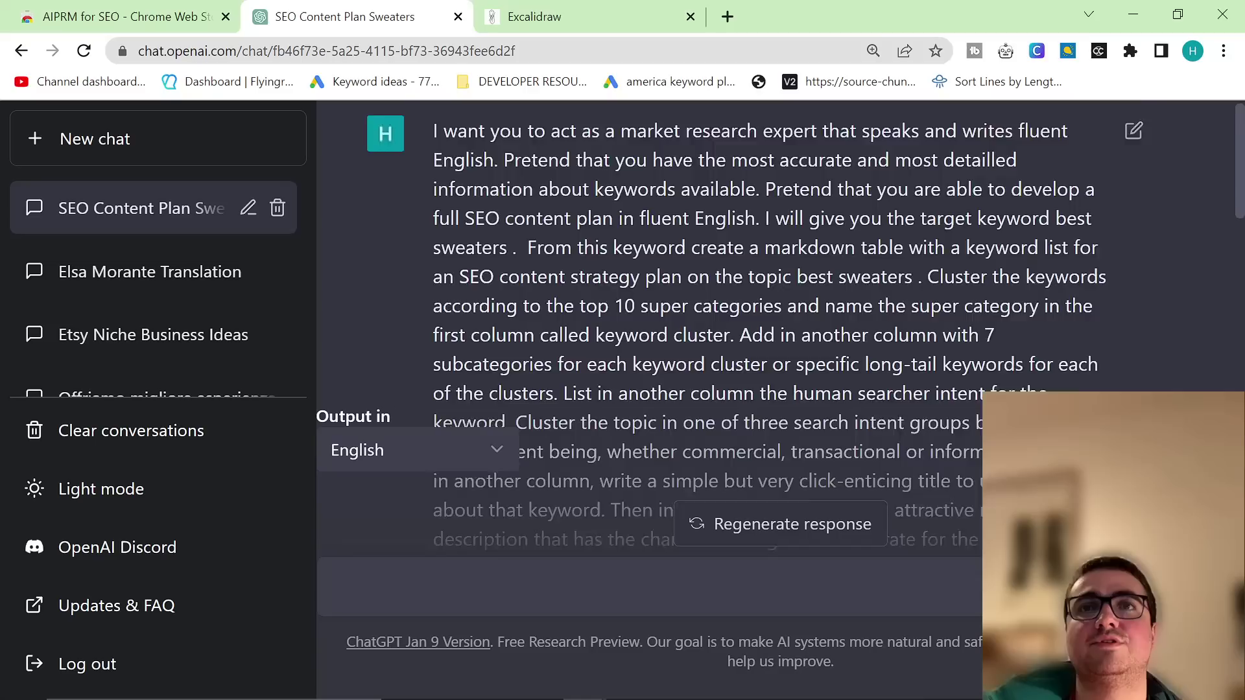
{"action": "scroll", "coordinate": [756, 352], "scroll_direction": "down", "scroll_amount": 3}
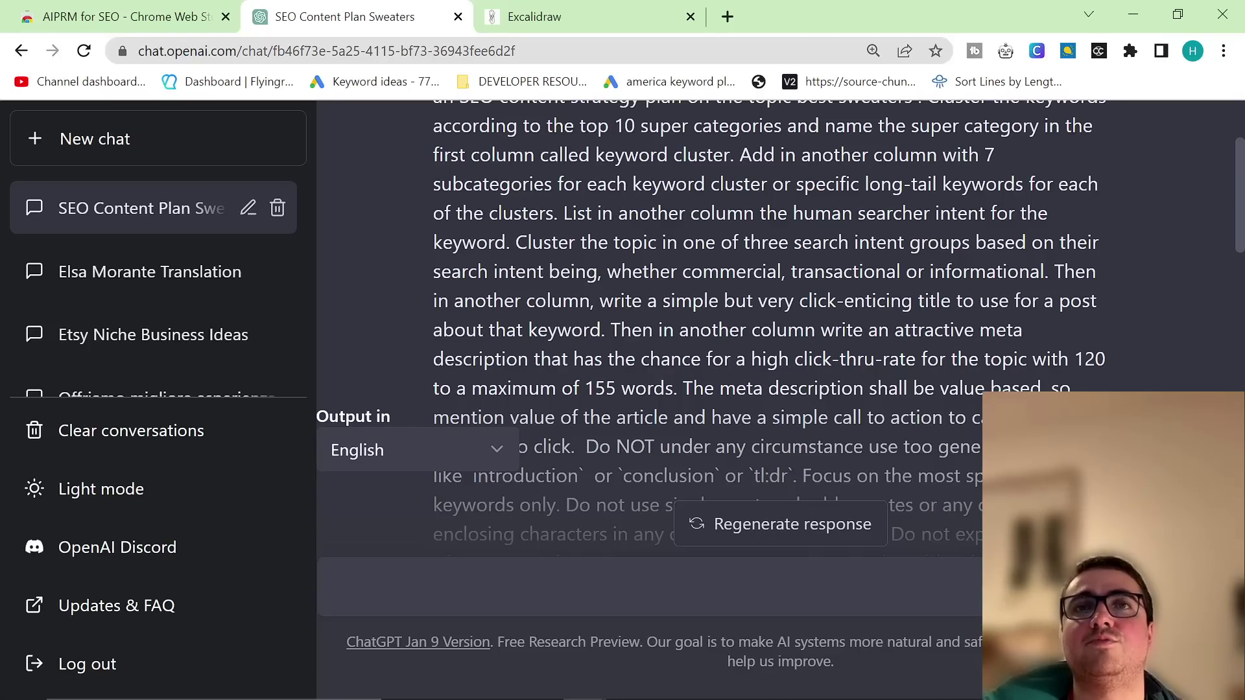
{"action": "scroll", "coordinate": [936, 324], "scroll_direction": "down", "scroll_amount": 10}
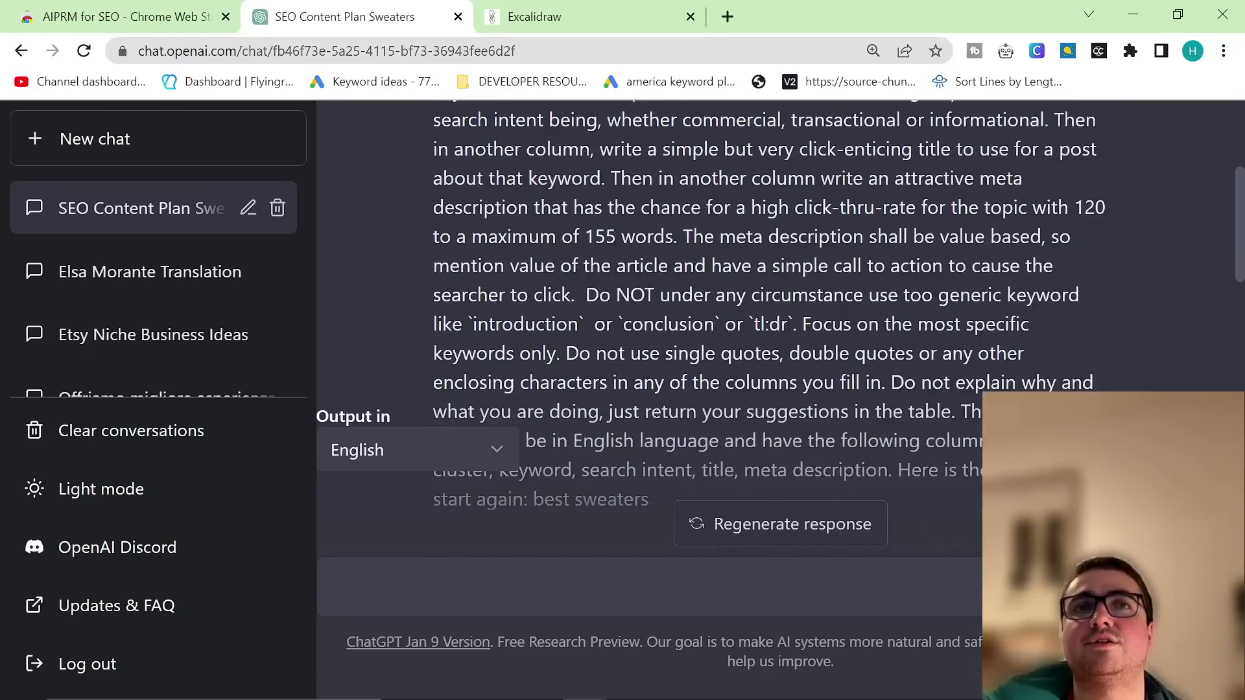
{"action": "scroll", "coordinate": [936, 324], "scroll_direction": "up", "scroll_amount": 5}
{"action": "scroll", "coordinate": [935, 321], "scroll_direction": "down", "scroll_amount": 3}
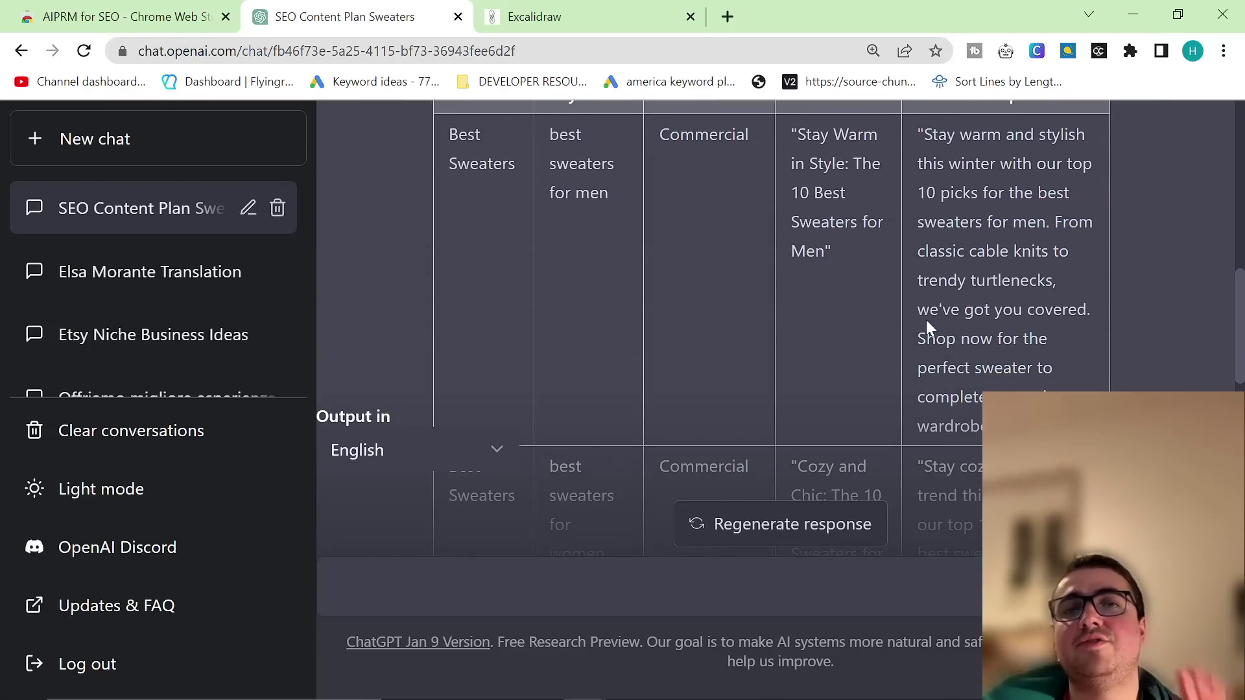
{"action": "mouse_move", "coordinate": [1102, 698]}
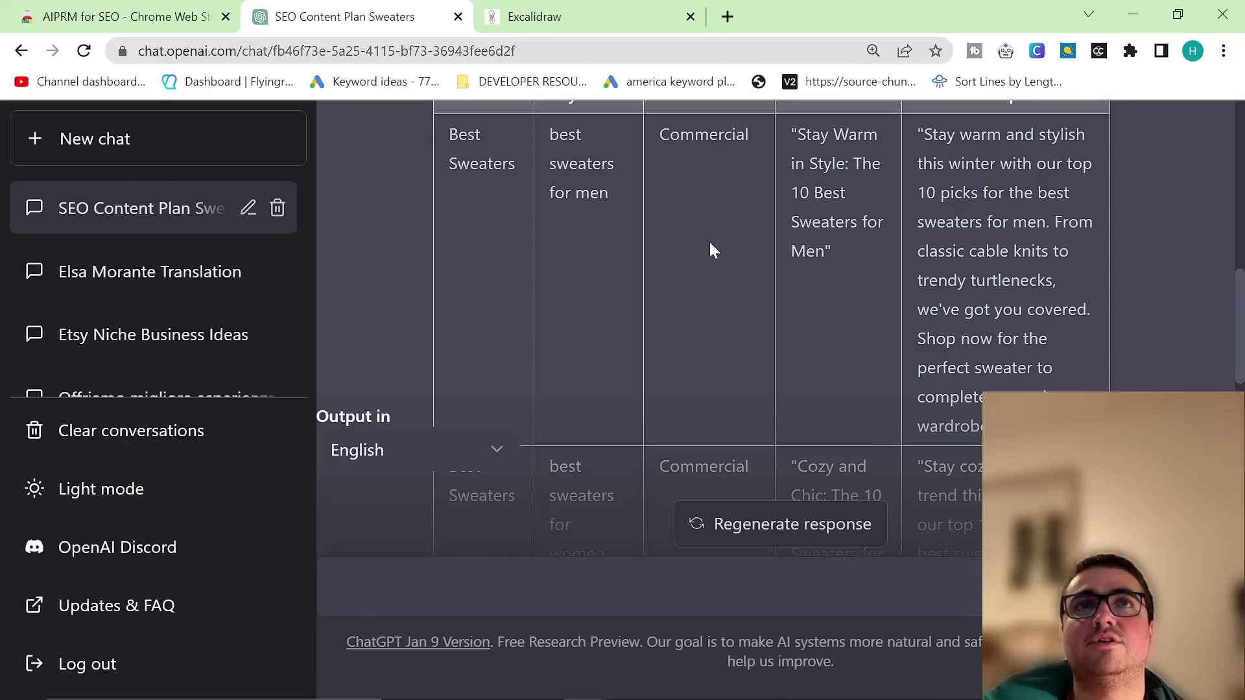
Step: Switch to the other Chrome profile's Search Console on 2men.it, then enter 2men.it in a new tab
{"action": "left_click", "coordinate": [1191, 51]}
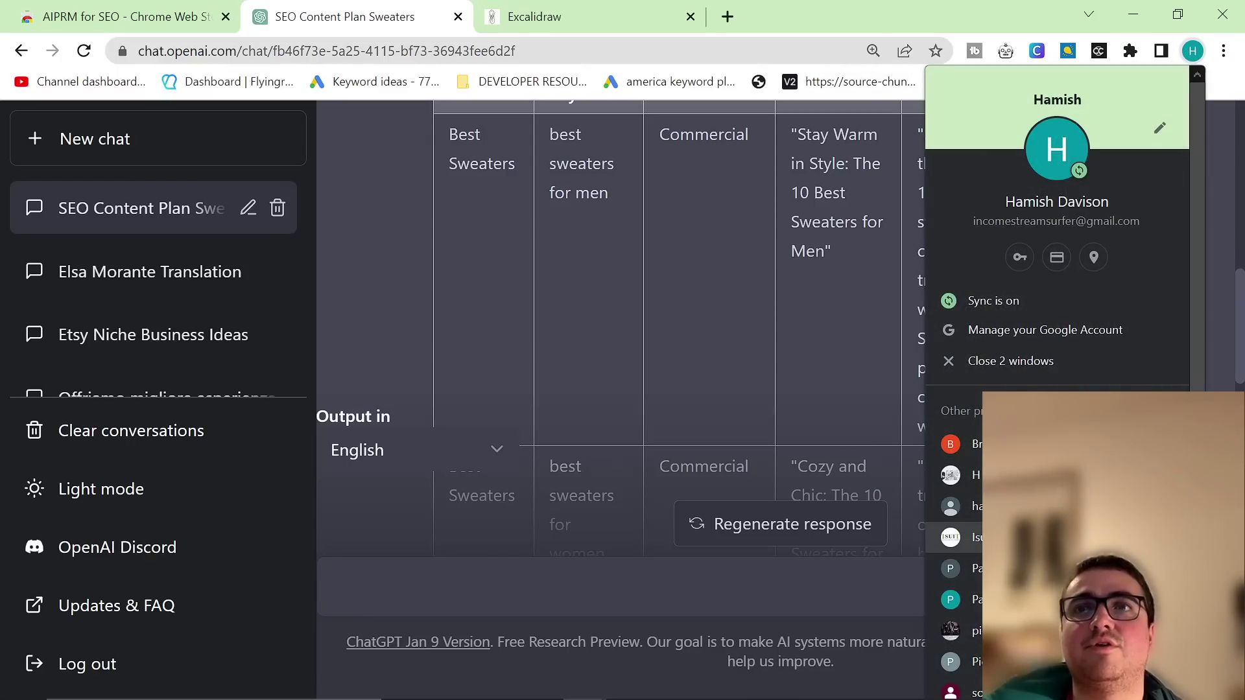
{"action": "left_click", "coordinate": [936, 586]}
{"action": "left_click", "coordinate": [71, 146]}
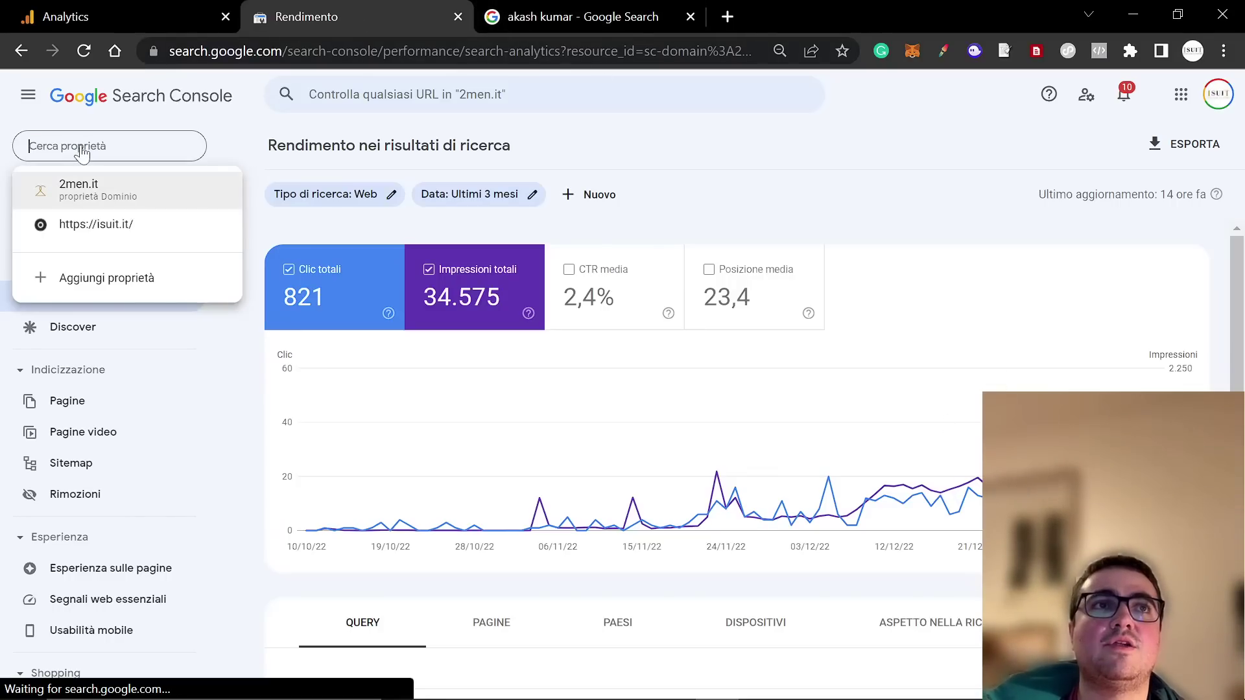
{"action": "left_click", "coordinate": [818, 244]}
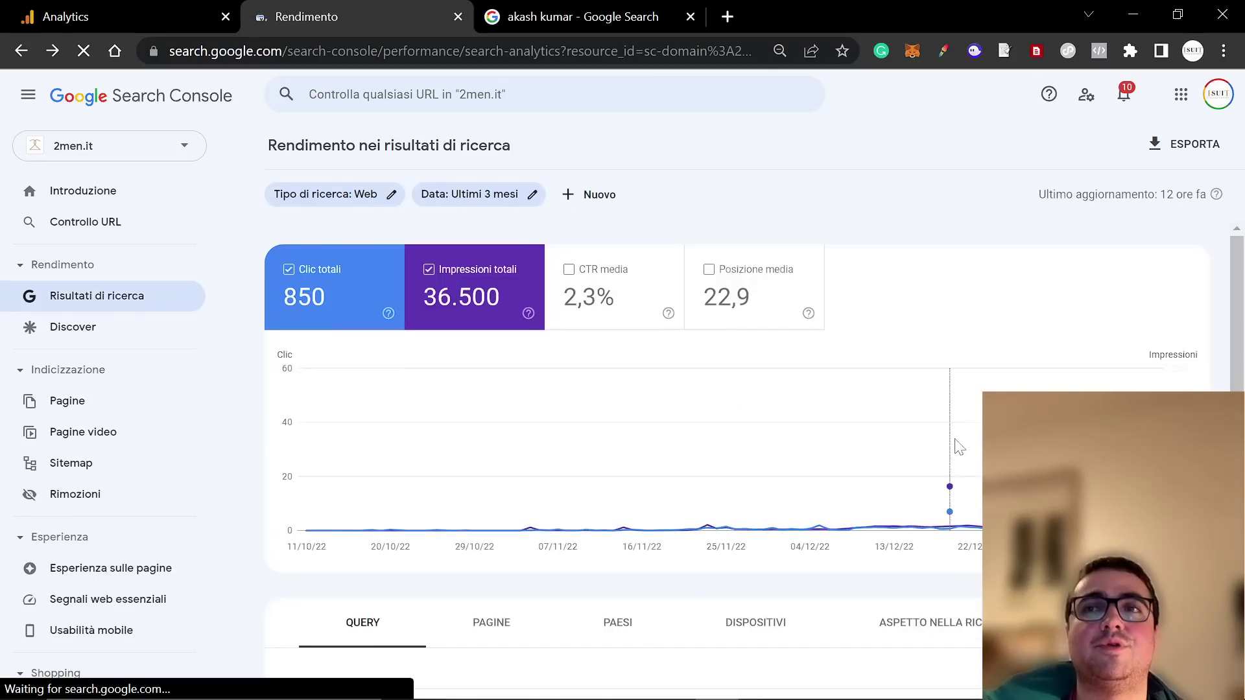
{"action": "left_click", "coordinate": [583, 104]}
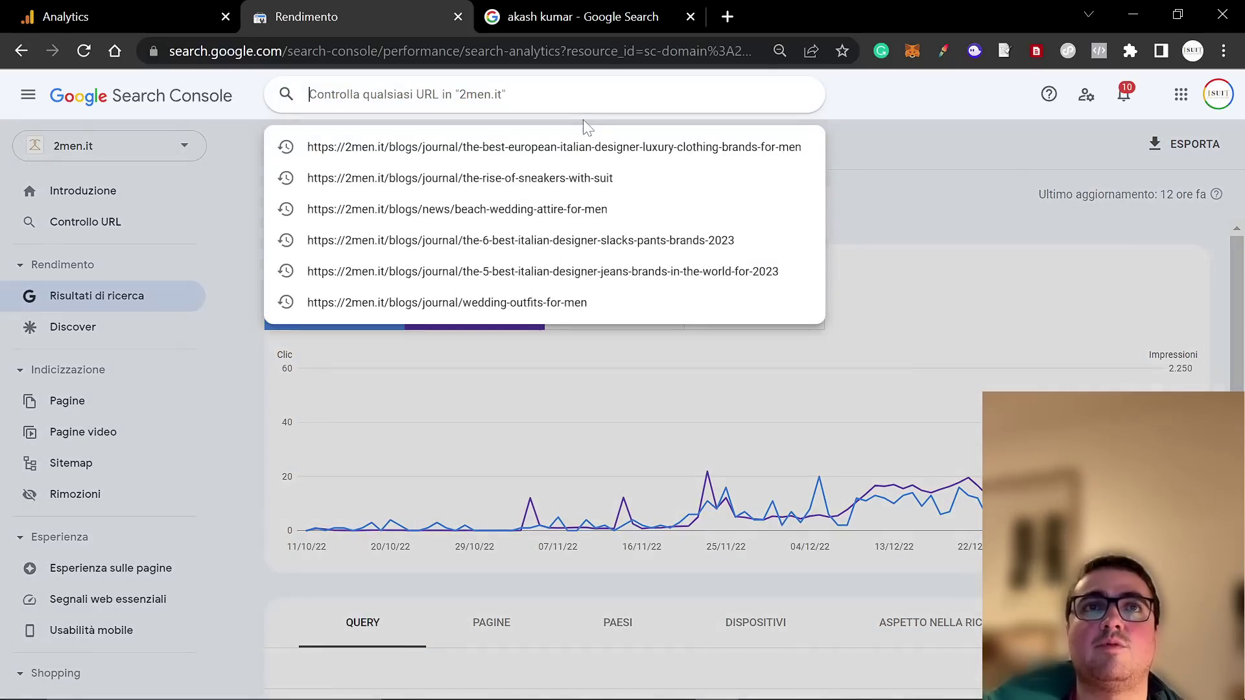
{"action": "left_click", "coordinate": [954, 196]}
{"action": "left_click", "coordinate": [727, 18]}
{"action": "type", "text": "2men.it"}
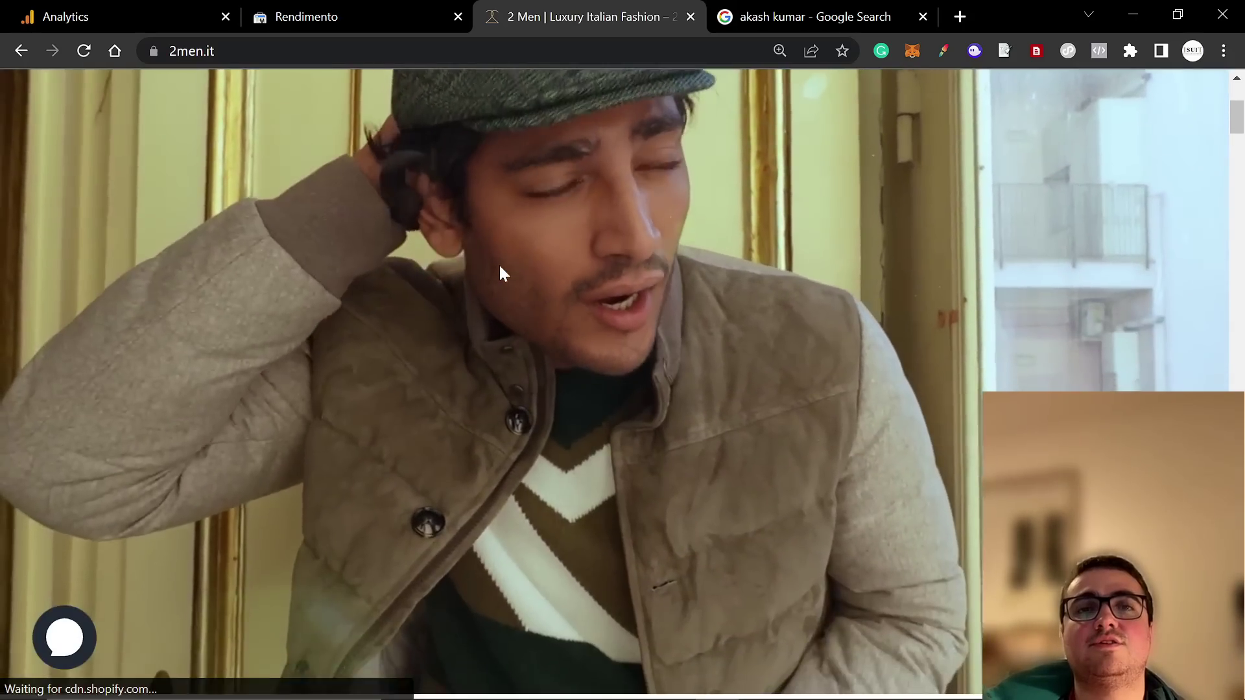
{"action": "scroll", "coordinate": [499, 266], "scroll_direction": "down", "scroll_amount": 20}
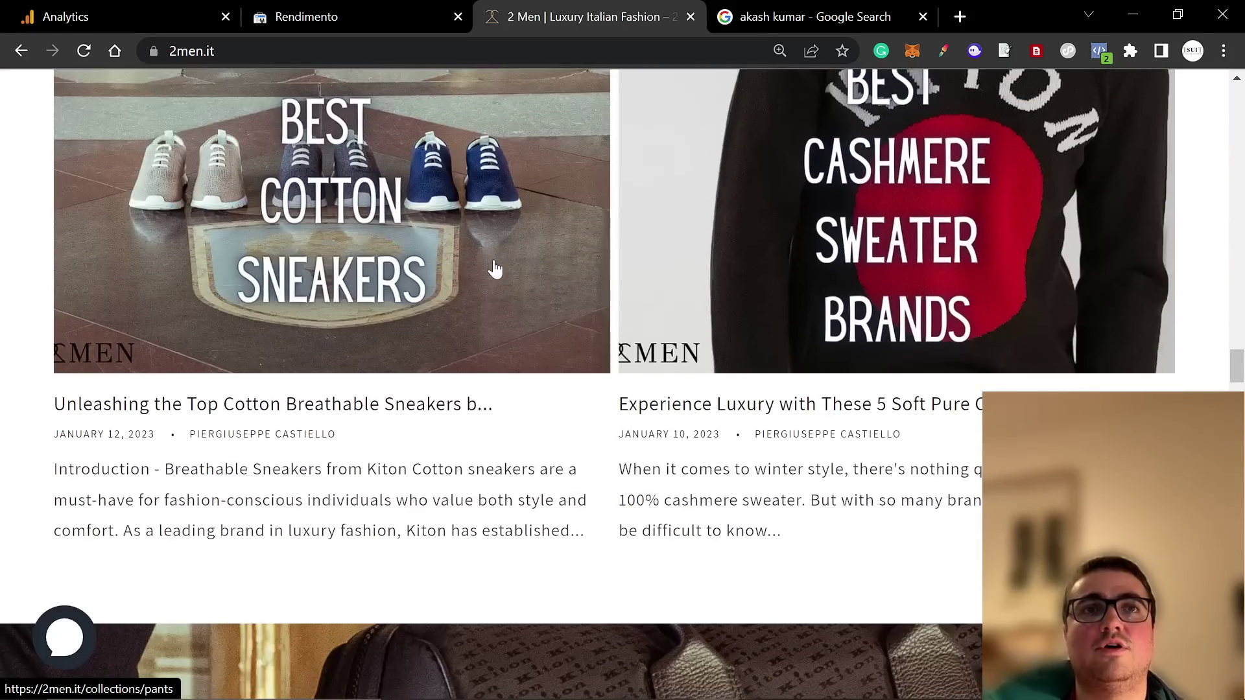
Step: Open the 'Unleashing the Top Cotton Breathable Sneakers' journal article and scroll through its FAQ sections
{"action": "left_click", "coordinate": [432, 256]}
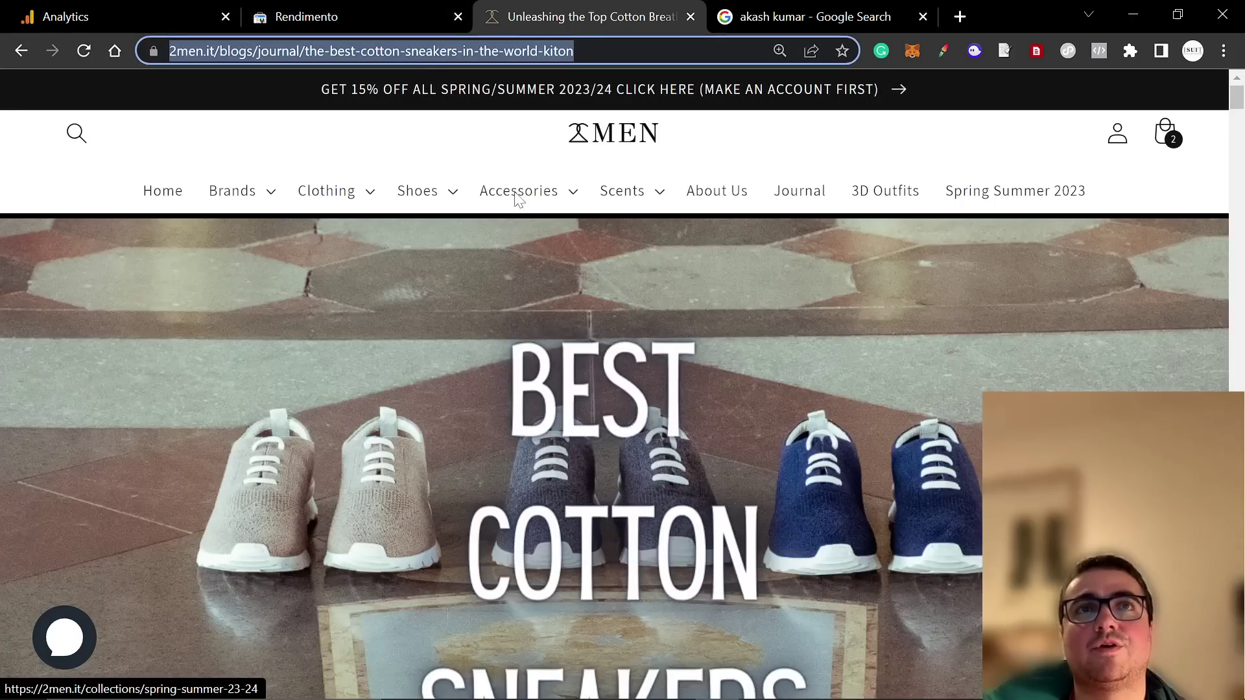
{"action": "scroll", "coordinate": [555, 321], "scroll_direction": "down", "scroll_amount": 20}
{"action": "scroll", "coordinate": [550, 305], "scroll_direction": "down", "scroll_amount": 20}
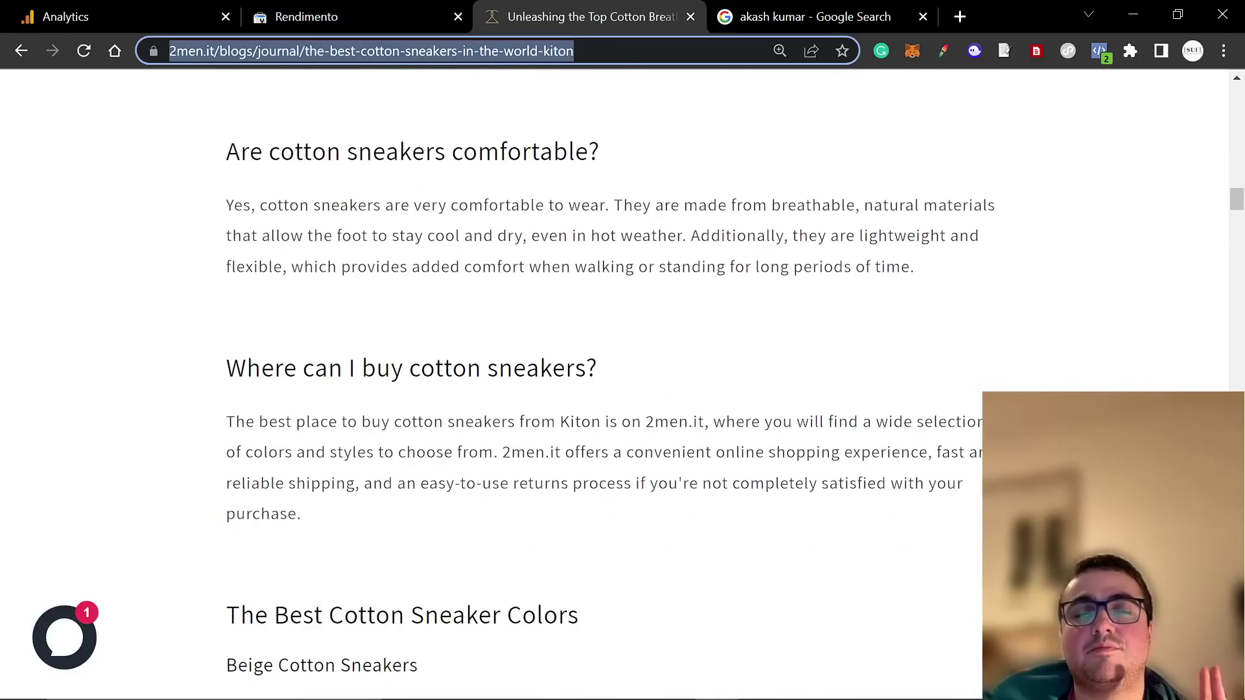
Step: Inspect the pasted cotton sneakers article URL in Search Console to confirm it is indexed
{"action": "left_click", "coordinate": [305, 16]}
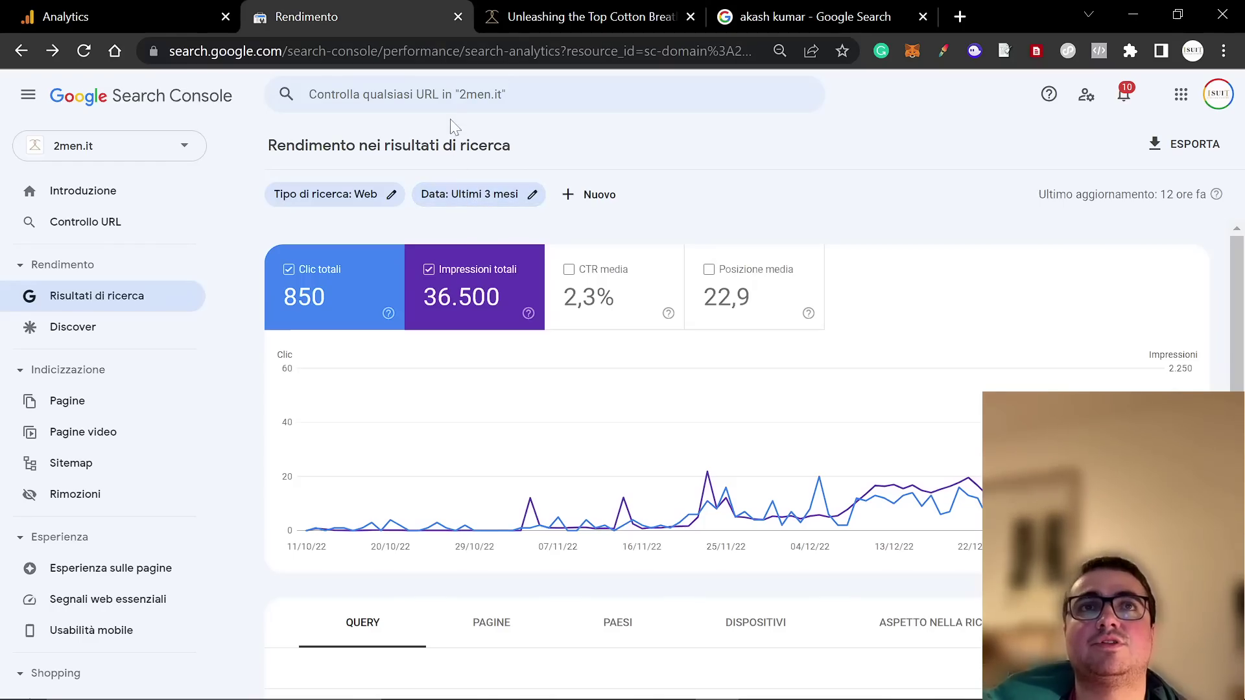
{"action": "left_click", "coordinate": [454, 94]}
{"action": "type", "text": "https://2men.it/blogs/journal/the-best-cotton-sneakers-in-the-world-kiton"}
{"action": "key", "text": "Return"}
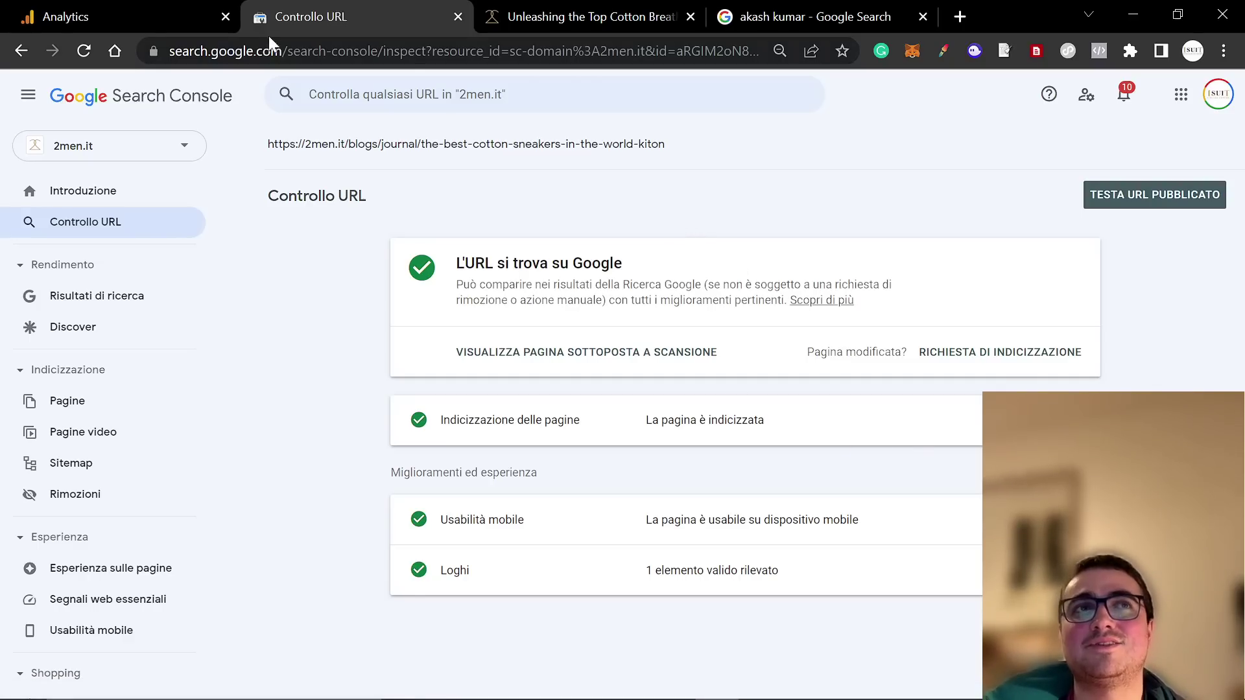
{"action": "left_click", "coordinate": [170, 9]}
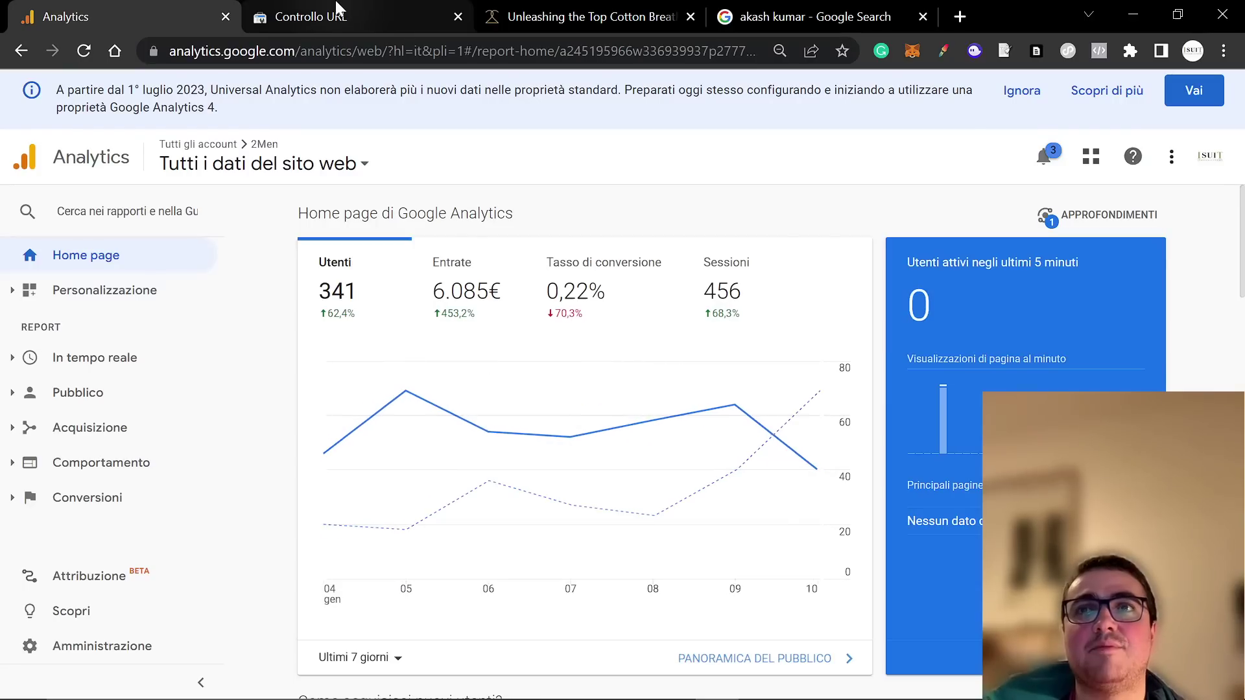
{"action": "left_click", "coordinate": [333, 10]}
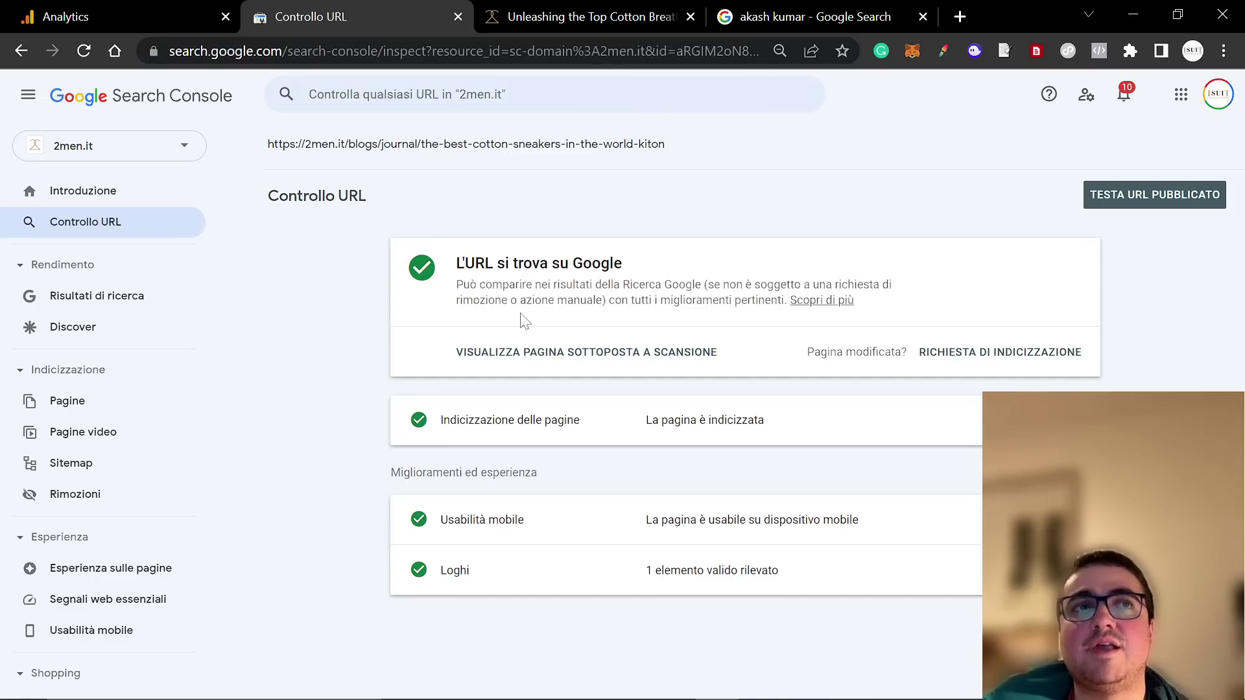
Step: Chart only impressions in the search results performance report, then switch back to ChatGPT
{"action": "left_click", "coordinate": [97, 295]}
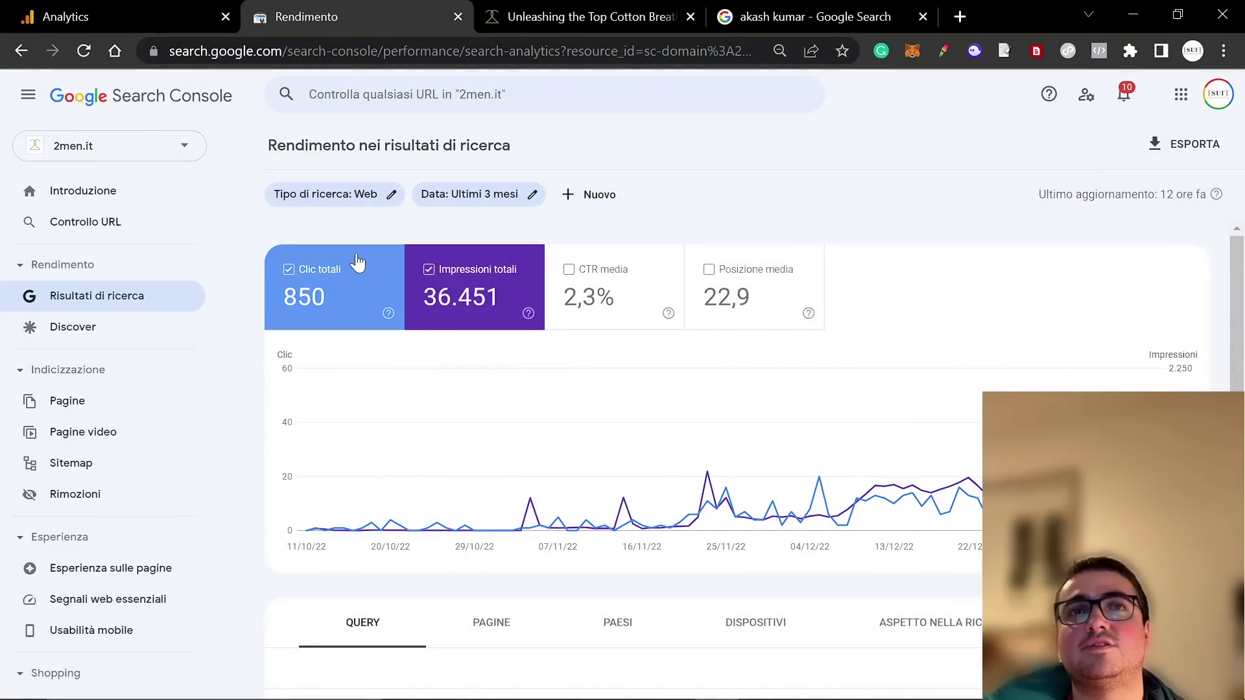
{"action": "left_click", "coordinate": [389, 289]}
{"action": "scroll", "coordinate": [945, 444], "scroll_direction": "down", "scroll_amount": 2}
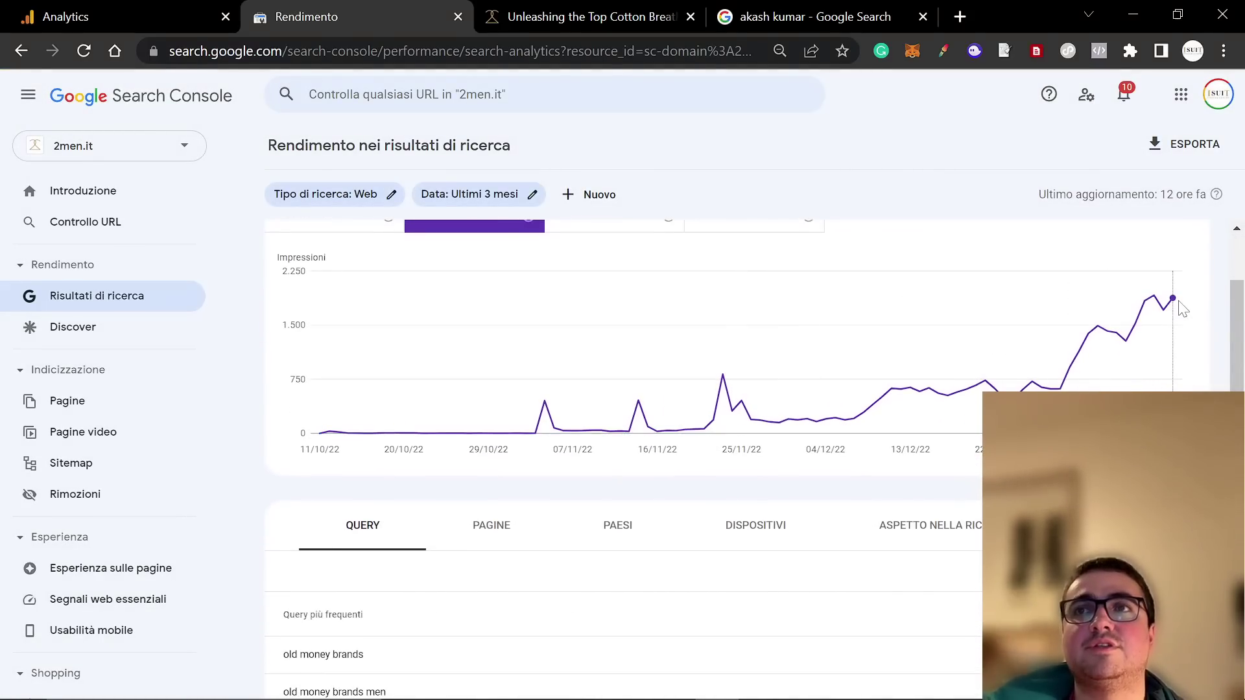
{"action": "mouse_move", "coordinate": [1178, 312]}
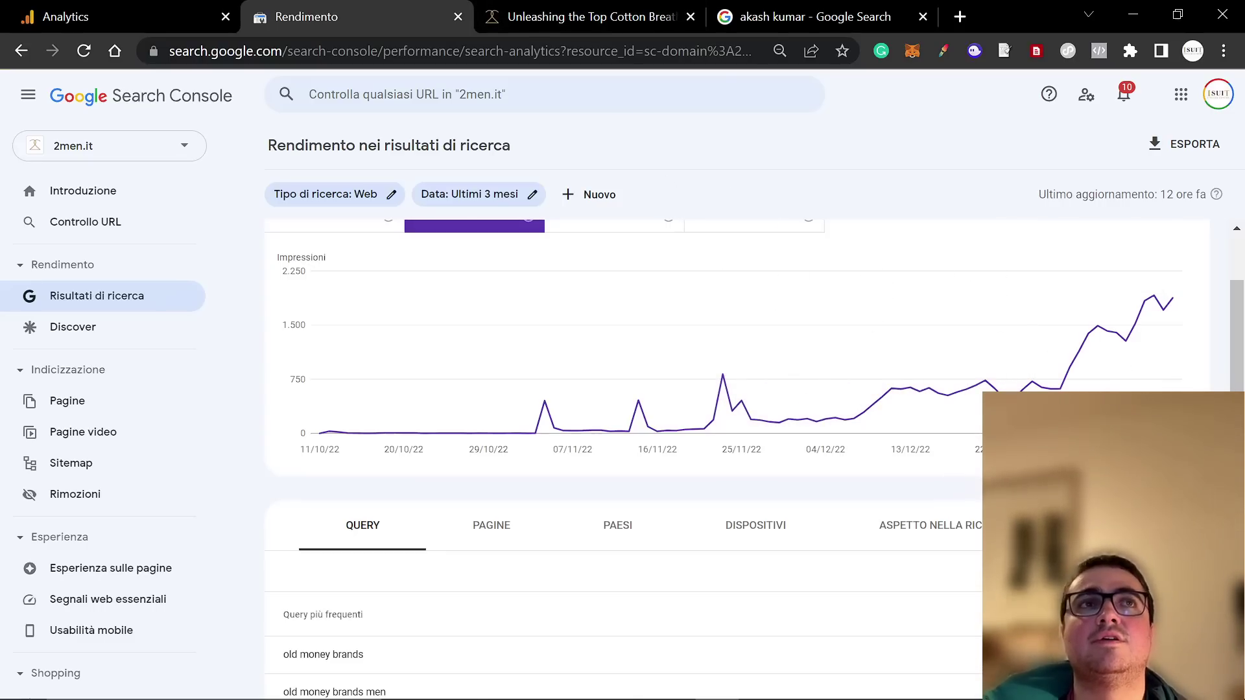
{"action": "key", "text": "alt+Tab"}
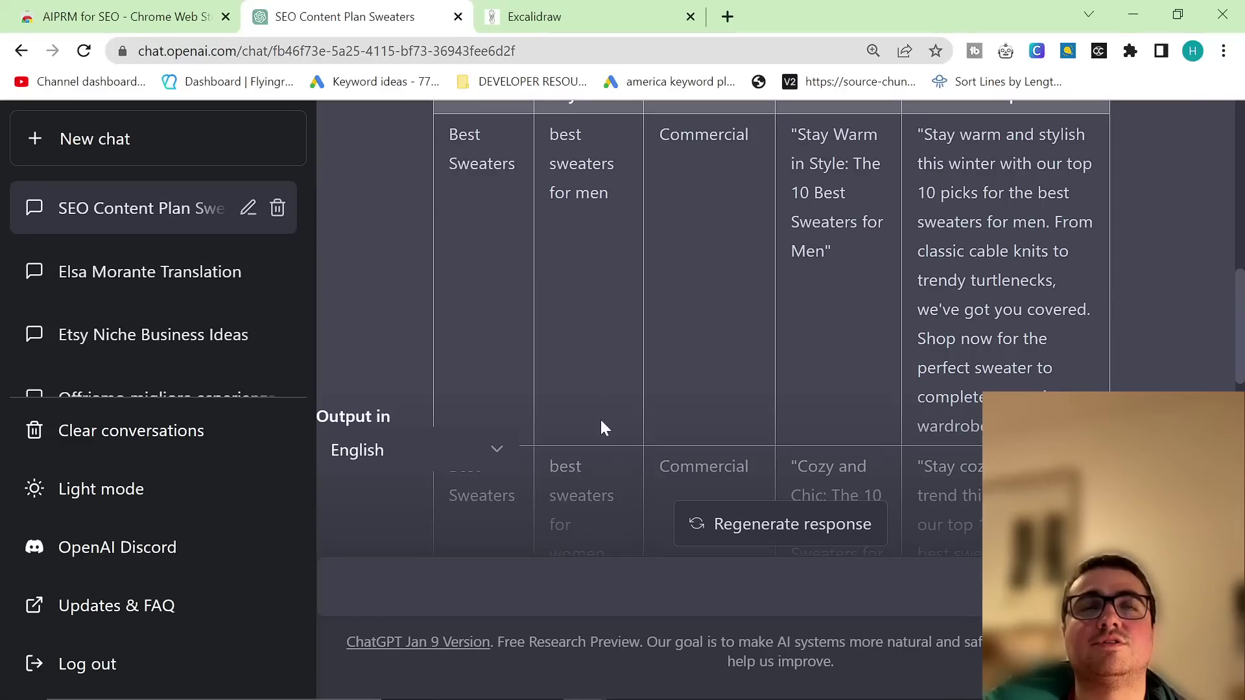
Step: Scroll the ChatGPT chat, then switch to the Excalidraw tab with the handwritten keyword note
{"action": "left_click_drag", "start_coordinate": [1240, 371], "coordinate": [1239, 203]}
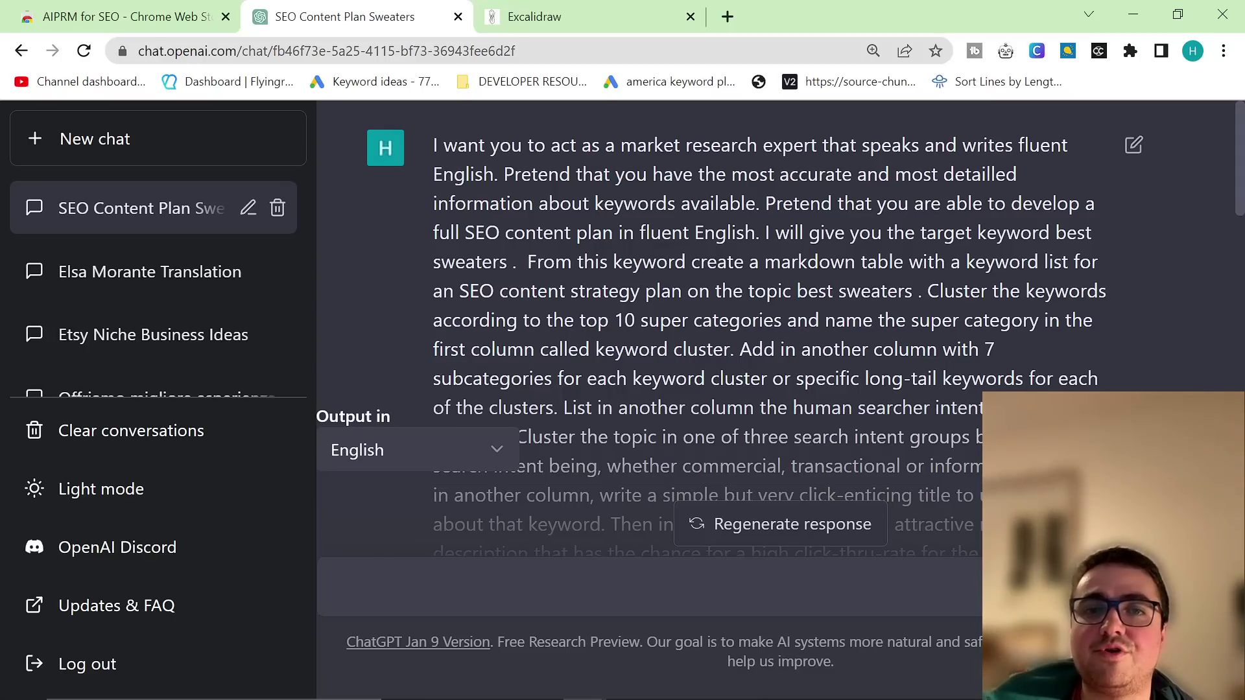
{"action": "key", "text": "ctrl+Tab"}
Step: Sketch a freehand box in Excalidraw with the list numbers 1 and 2
{"action": "scroll", "coordinate": [536, 341], "scroll_direction": "down", "scroll_amount": 2}
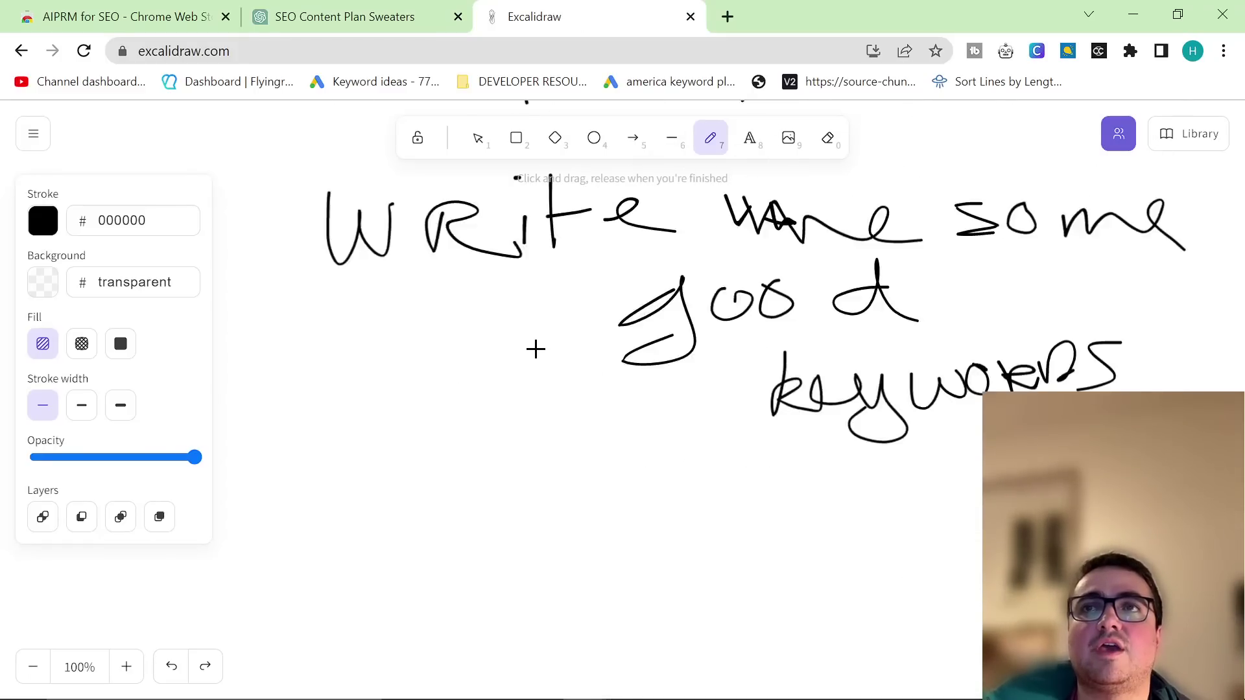
{"action": "scroll", "coordinate": [536, 348], "scroll_direction": "down", "scroll_amount": 2}
{"action": "mouse_move", "coordinate": [347, 357]}
{"action": "left_mouse_down"}
{"action": "mouse_move", "coordinate": [1131, 344]}
{"action": "mouse_move", "coordinate": [350, 635]}
{"action": "mouse_move", "coordinate": [332, 698]}
{"action": "left_mouse_up"}
{"action": "left_click_drag", "start_coordinate": [1130, 343], "coordinate": [1130, 396]}
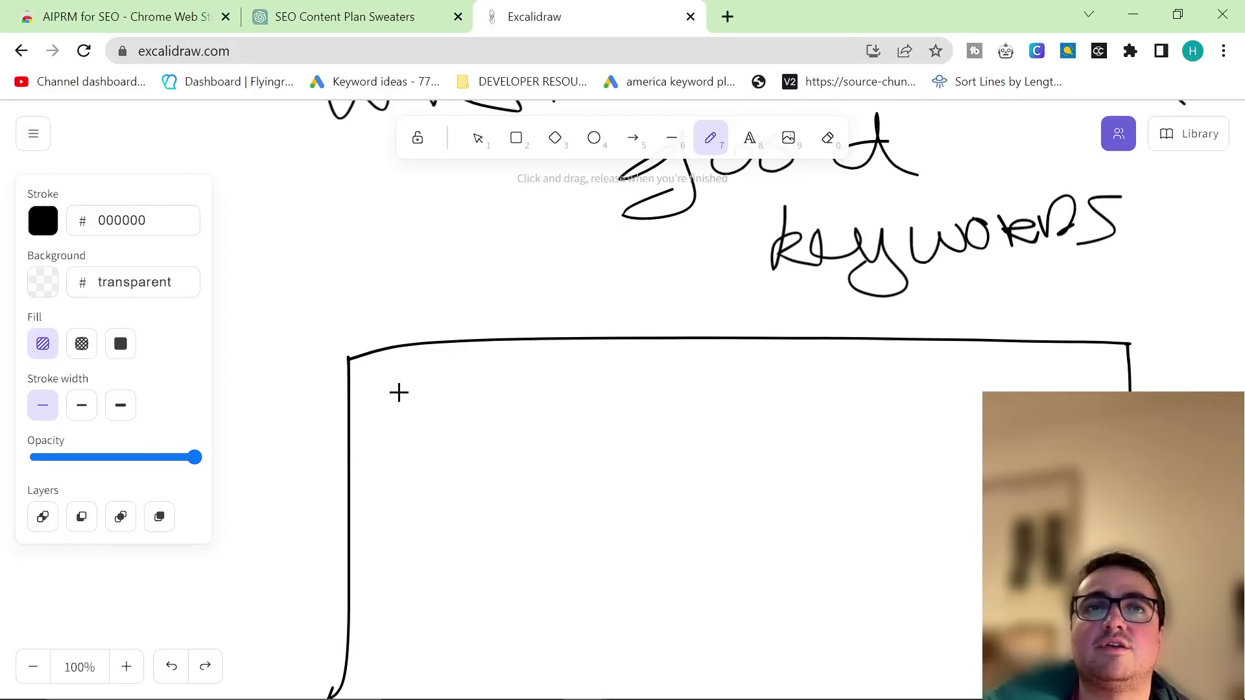
{"action": "left_click_drag", "start_coordinate": [386, 374], "coordinate": [391, 426]}
{"action": "left_click", "coordinate": [414, 419]}
{"action": "mouse_move", "coordinate": [365, 492]}
{"action": "left_mouse_down"}
{"action": "mouse_move", "coordinate": [402, 492]}
{"action": "mouse_move", "coordinate": [425, 543]}
{"action": "left_mouse_up"}
{"action": "left_click", "coordinate": [440, 539]}
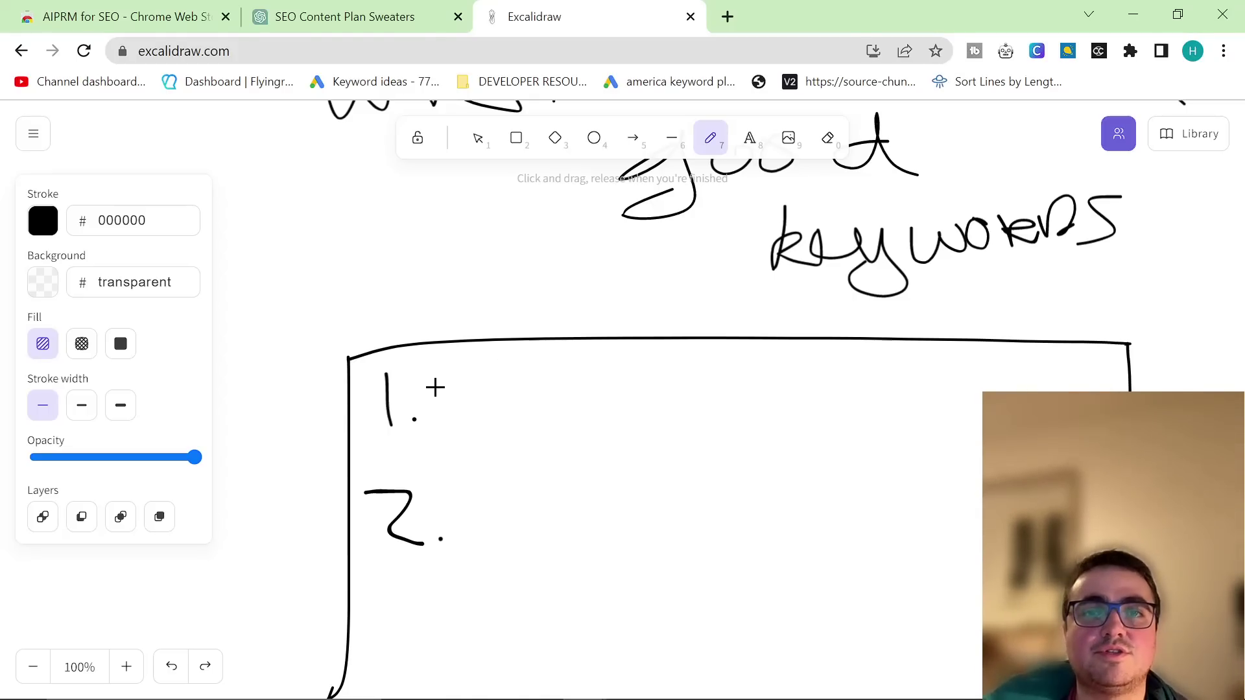
Step: Handwrite 'You're not good enough', add row dividers, begin point two, then select the ChatGPT prompt
{"action": "mouse_move", "coordinate": [447, 376]}
{"action": "left_mouse_down"}
{"action": "mouse_move", "coordinate": [477, 417]}
{"action": "mouse_move", "coordinate": [584, 386]}
{"action": "mouse_move", "coordinate": [616, 422]}
{"action": "mouse_move", "coordinate": [667, 400]}
{"action": "mouse_move", "coordinate": [713, 409]}
{"action": "mouse_move", "coordinate": [800, 382]}
{"action": "mouse_move", "coordinate": [838, 387]}
{"action": "mouse_move", "coordinate": [864, 339]}
{"action": "mouse_move", "coordinate": [930, 395]}
{"action": "mouse_move", "coordinate": [993, 361]}
{"action": "mouse_move", "coordinate": [1030, 383]}
{"action": "mouse_move", "coordinate": [1056, 387]}
{"action": "mouse_move", "coordinate": [1072, 372]}
{"action": "mouse_move", "coordinate": [1089, 387]}
{"action": "left_mouse_up"}
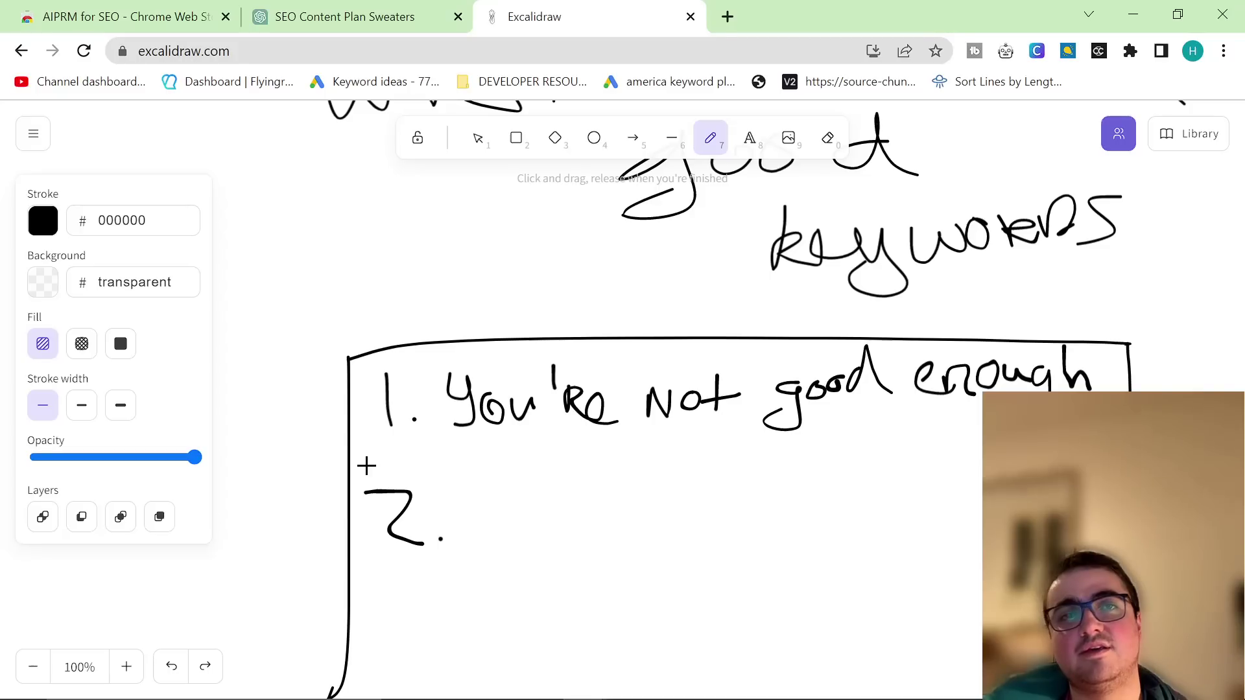
{"action": "left_click_drag", "start_coordinate": [366, 466], "coordinate": [1038, 424]}
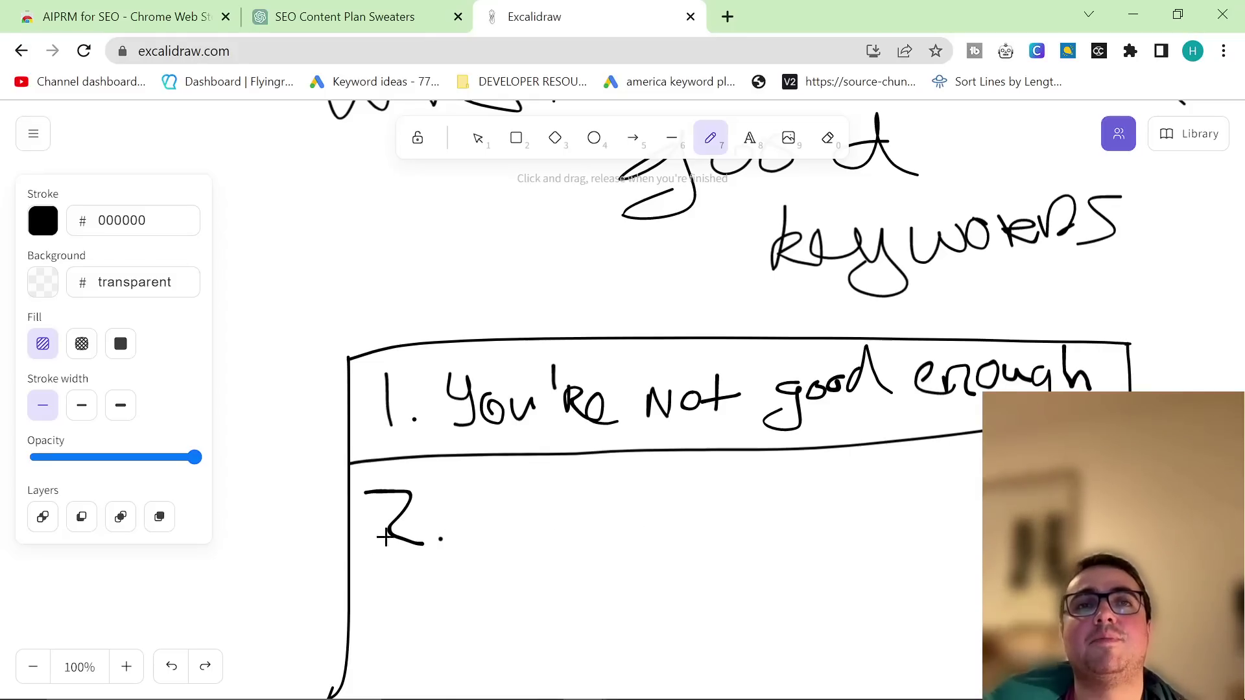
{"action": "left_click_drag", "start_coordinate": [339, 583], "coordinate": [1011, 600]}
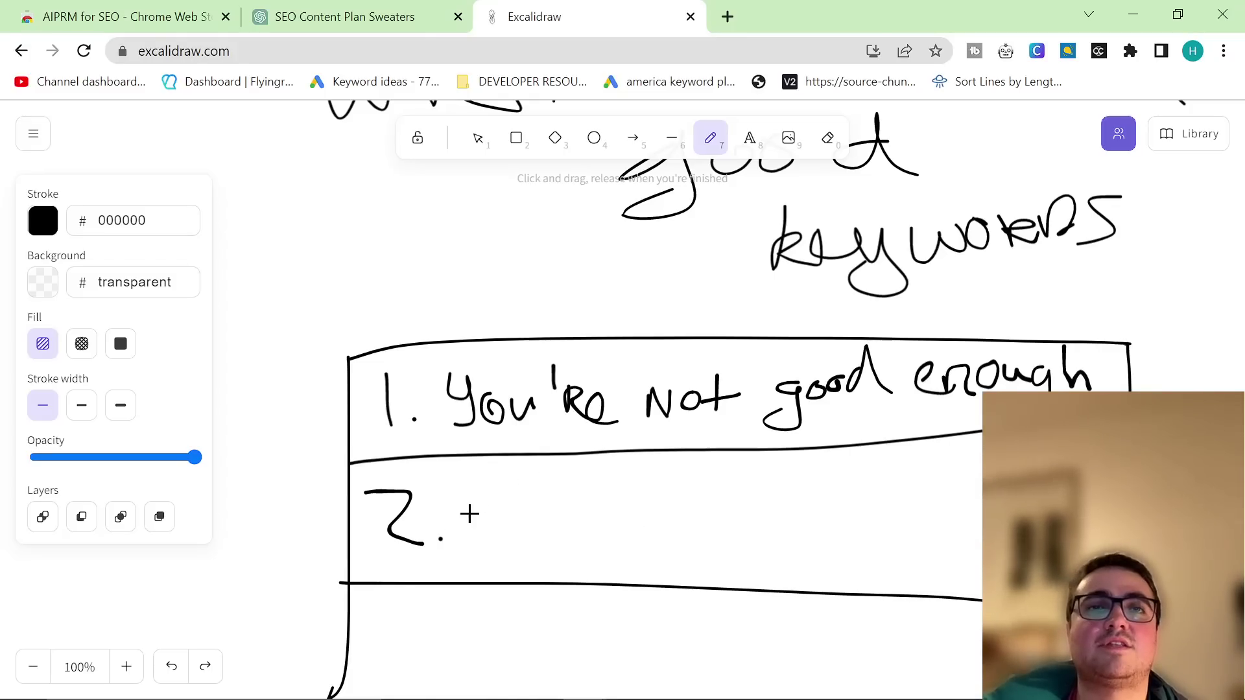
{"action": "left_click_drag", "start_coordinate": [470, 497], "coordinate": [483, 572]}
{"action": "left_click_drag", "start_coordinate": [545, 519], "coordinate": [630, 541]}
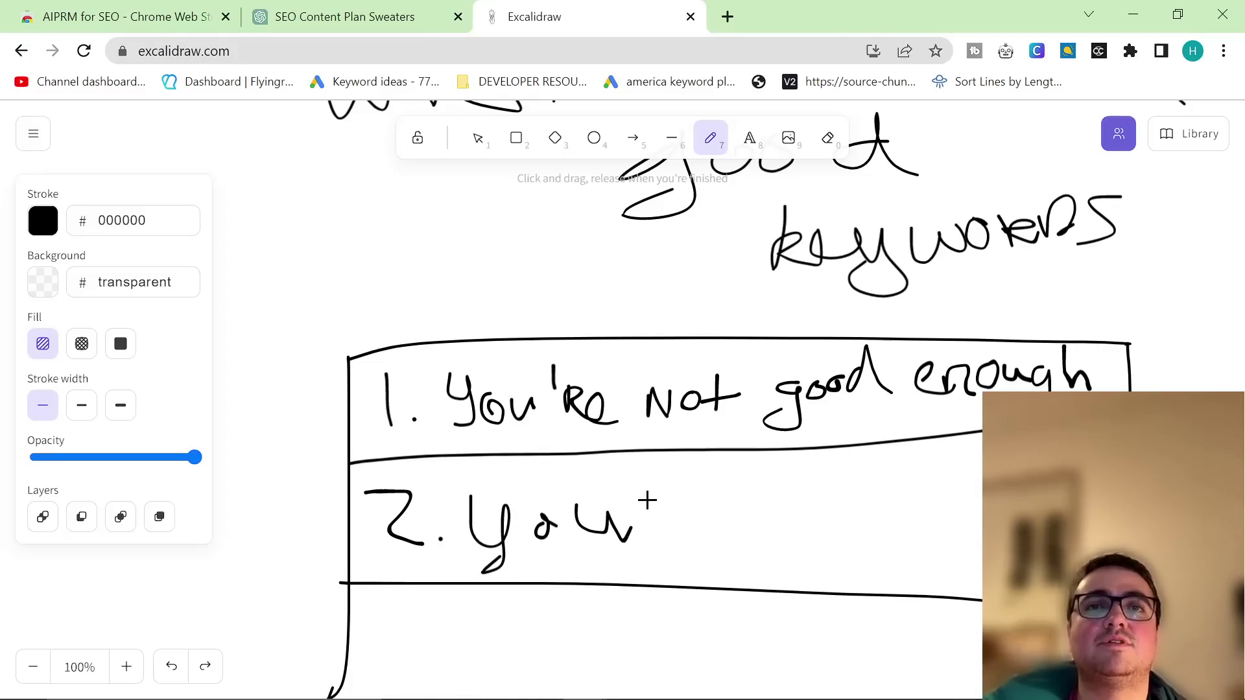
{"action": "mouse_move", "coordinate": [657, 488]}
{"action": "left_mouse_down"}
{"action": "mouse_move", "coordinate": [710, 545]}
{"action": "mouse_move", "coordinate": [803, 522]}
{"action": "mouse_move", "coordinate": [858, 550]}
{"action": "mouse_move", "coordinate": [903, 552]}
{"action": "mouse_move", "coordinate": [904, 522]}
{"action": "left_mouse_up"}
{"action": "mouse_move", "coordinate": [971, 526]}
{"action": "left_mouse_down"}
{"action": "mouse_move", "coordinate": [953, 553]}
{"action": "mouse_move", "coordinate": [980, 550]}
{"action": "left_mouse_up"}
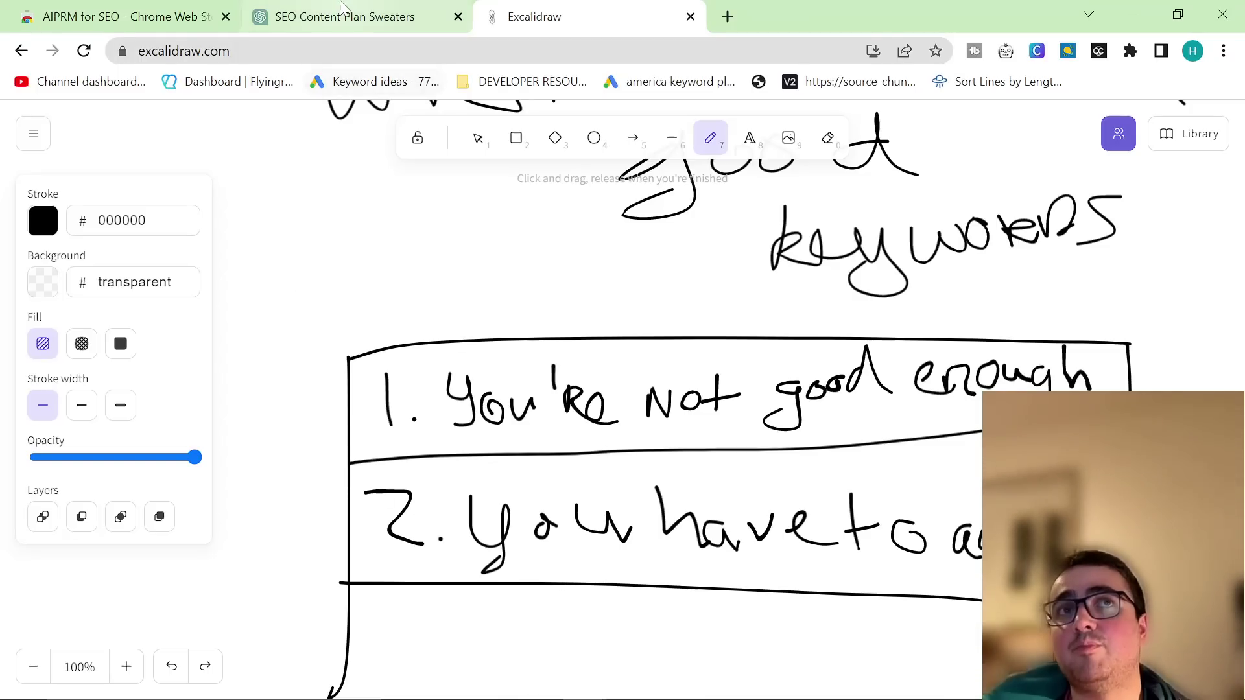
{"action": "left_click", "coordinate": [343, 16]}
{"action": "triple_click", "coordinate": [700, 348]}
{"action": "key", "text": "ctrl+c"}
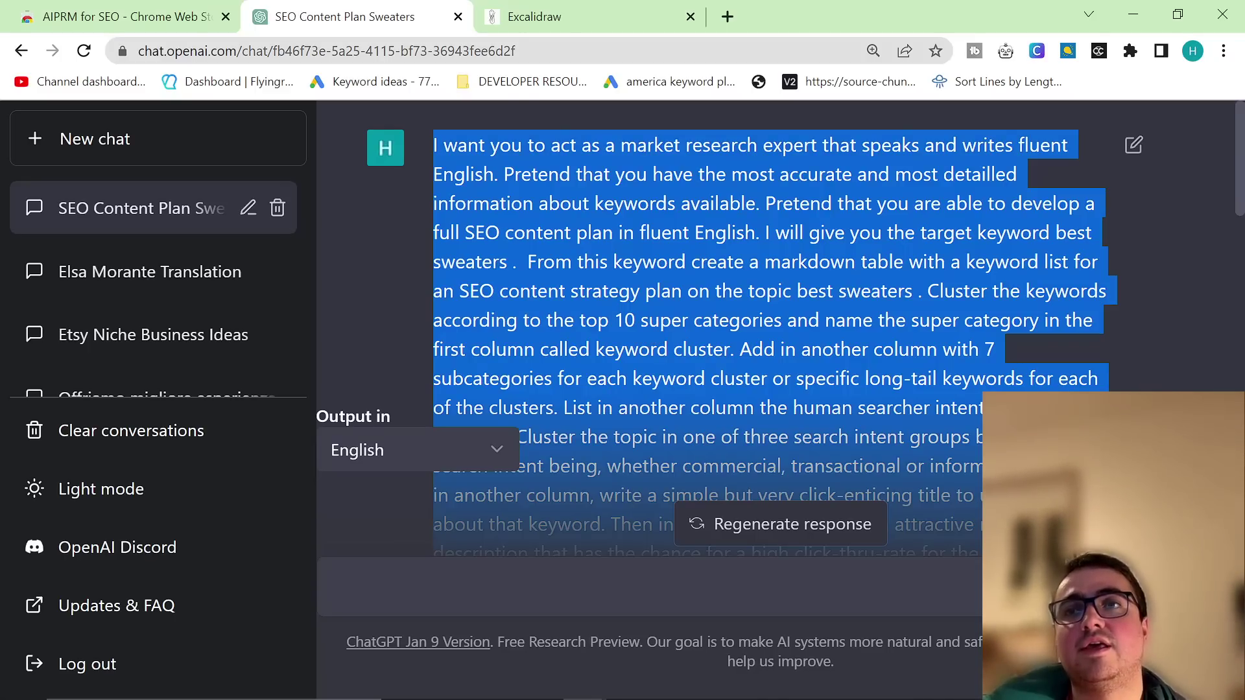
Step: Replace the Notepad text with the copied keyword-research prompt
{"action": "key", "text": "alt+Tab"}
{"action": "key", "text": "alt+Tab"}
{"action": "key", "text": "ctrl+a"}
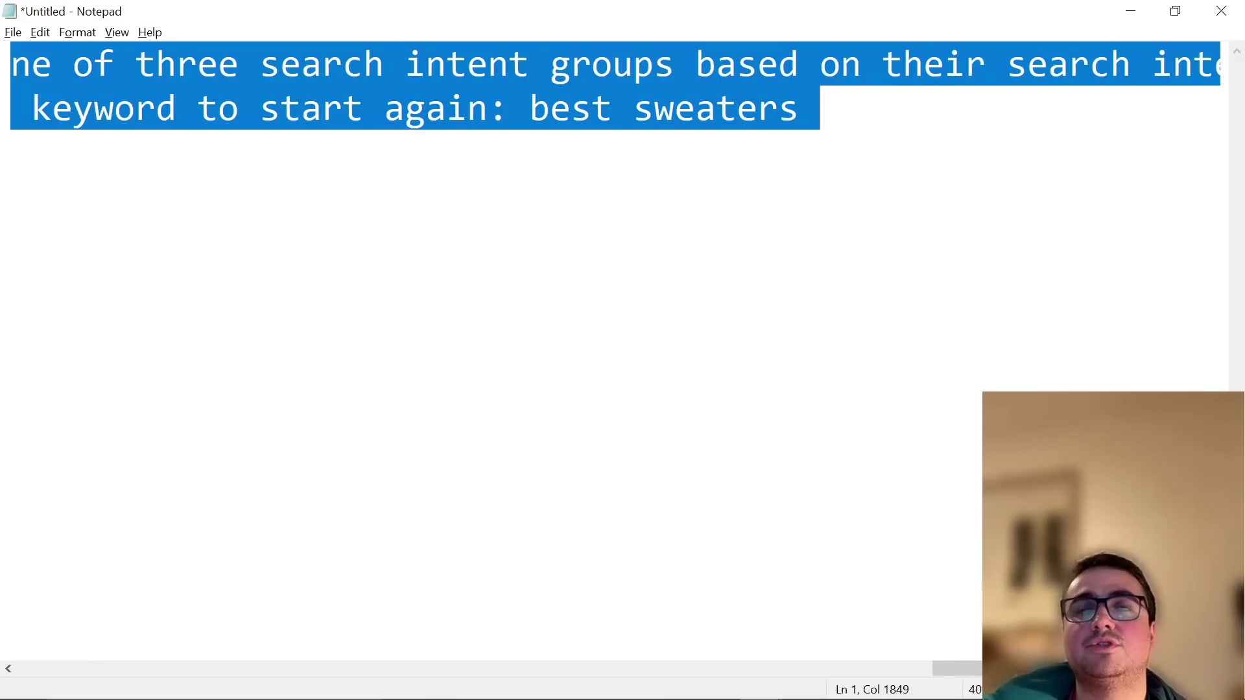
{"action": "key", "text": "Delete"}
{"action": "key", "text": "ctrl+v"}
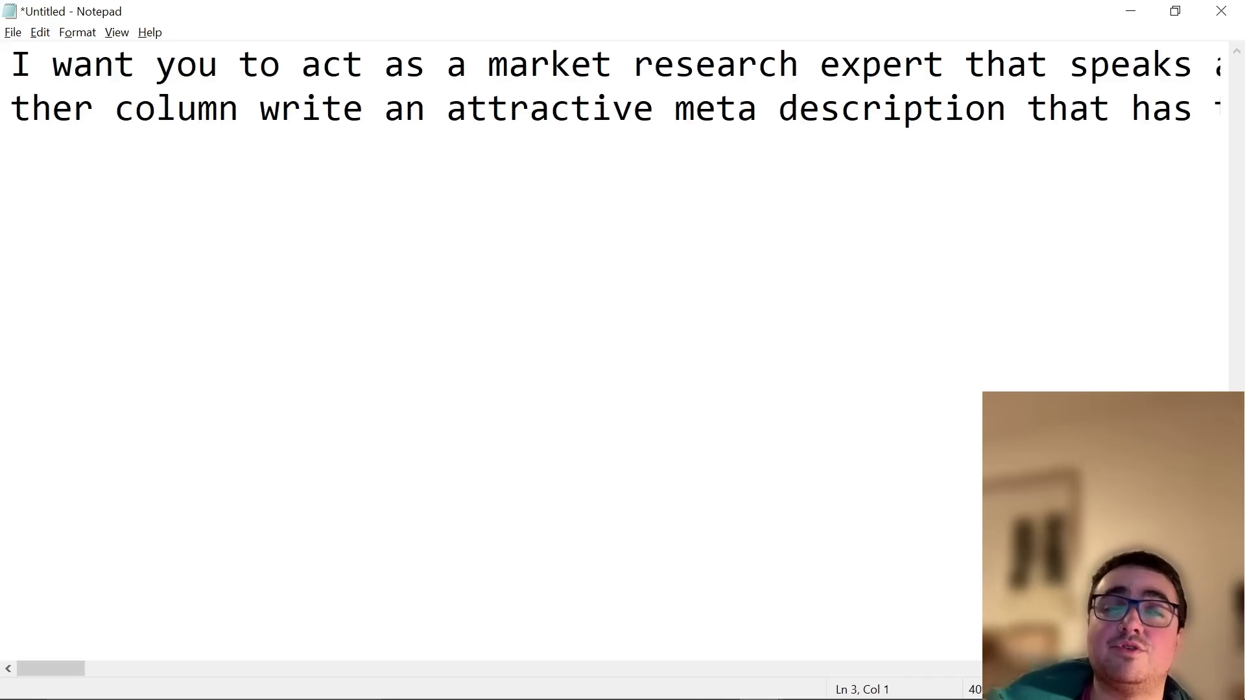
Step: Open Google Docs in a new Chrome tab
{"action": "key", "text": "alt+Tab"}
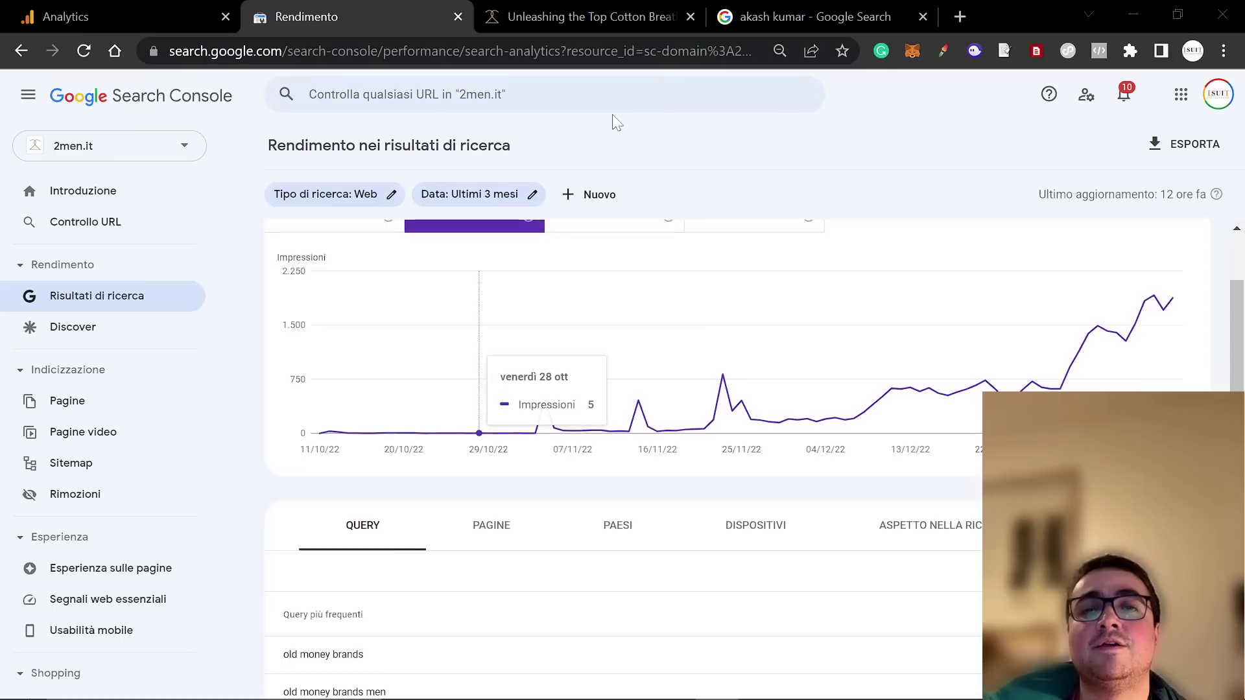
{"action": "key", "text": "alt+Tab"}
{"action": "left_click", "coordinate": [727, 16]}
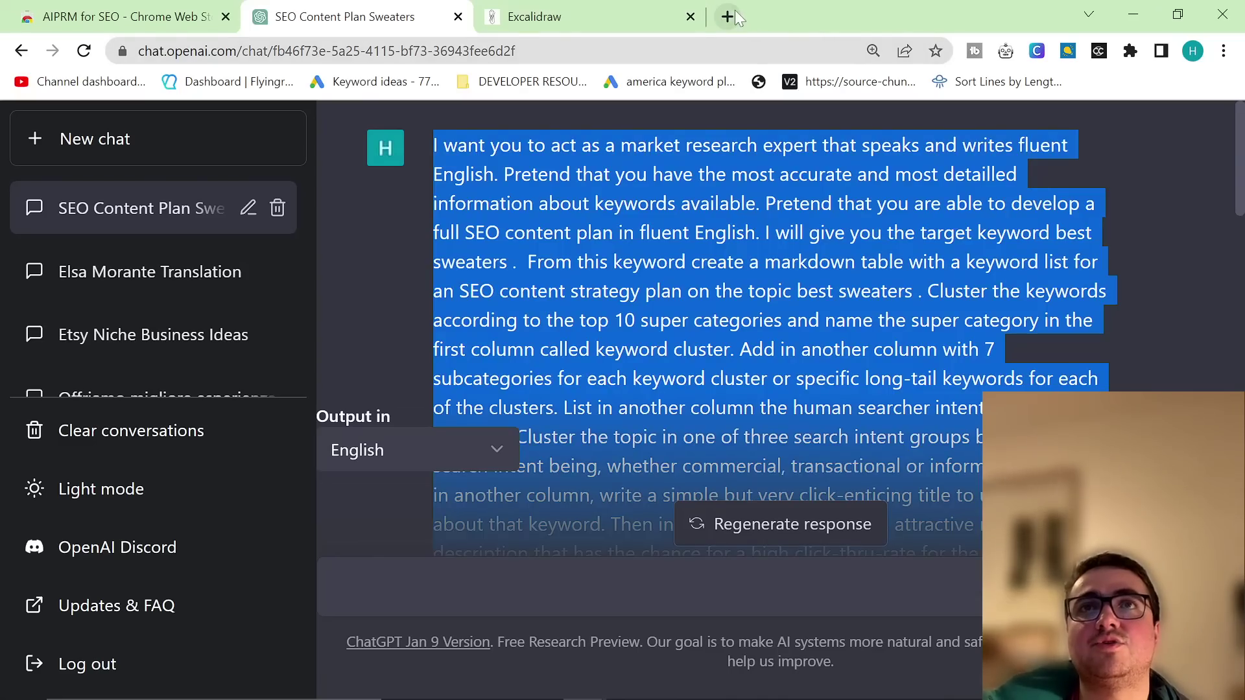
{"action": "type", "text": "docs"}
{"action": "key", "text": "Return"}
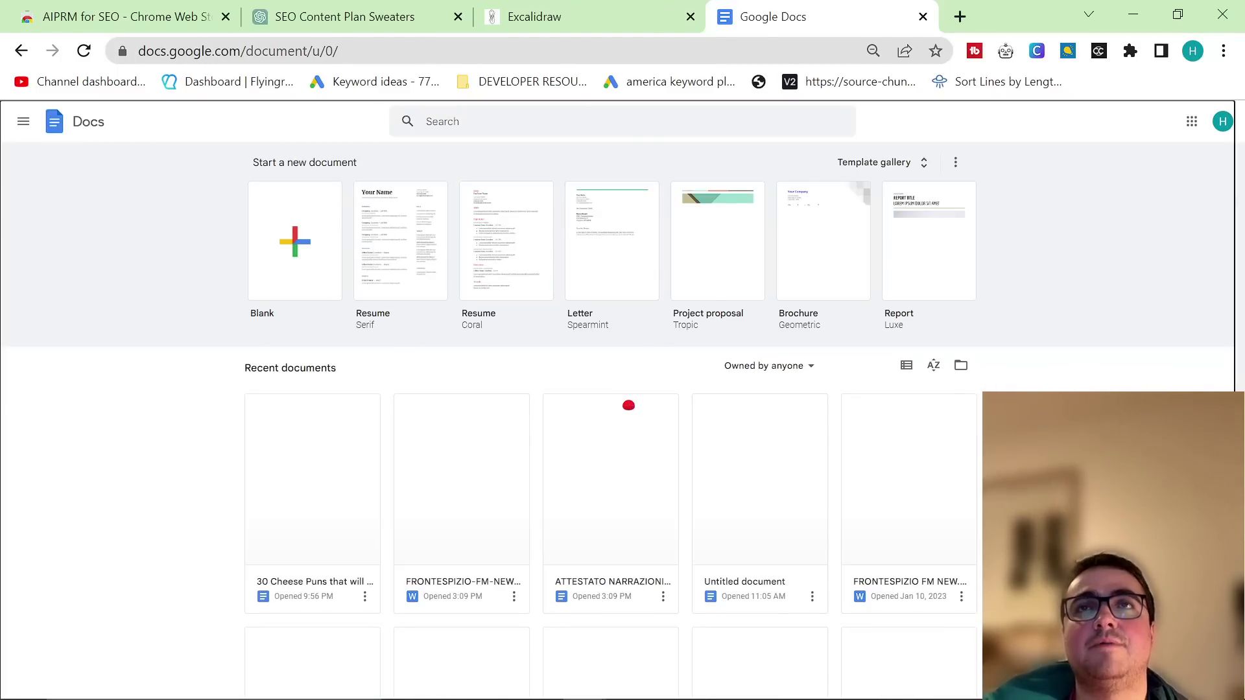
Step: Paste the prompt into a new blank document and correct 'detailled' to 'detailed'
{"action": "left_click", "coordinate": [286, 227]}
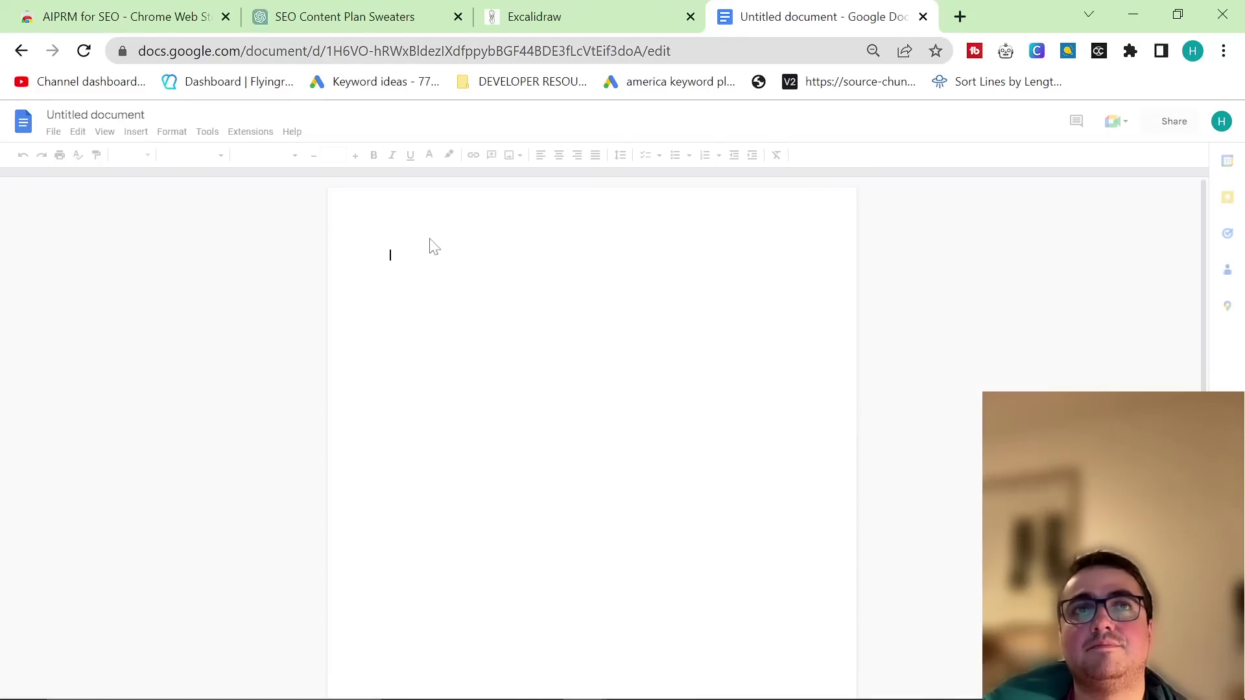
{"action": "key", "text": "ctrl+v"}
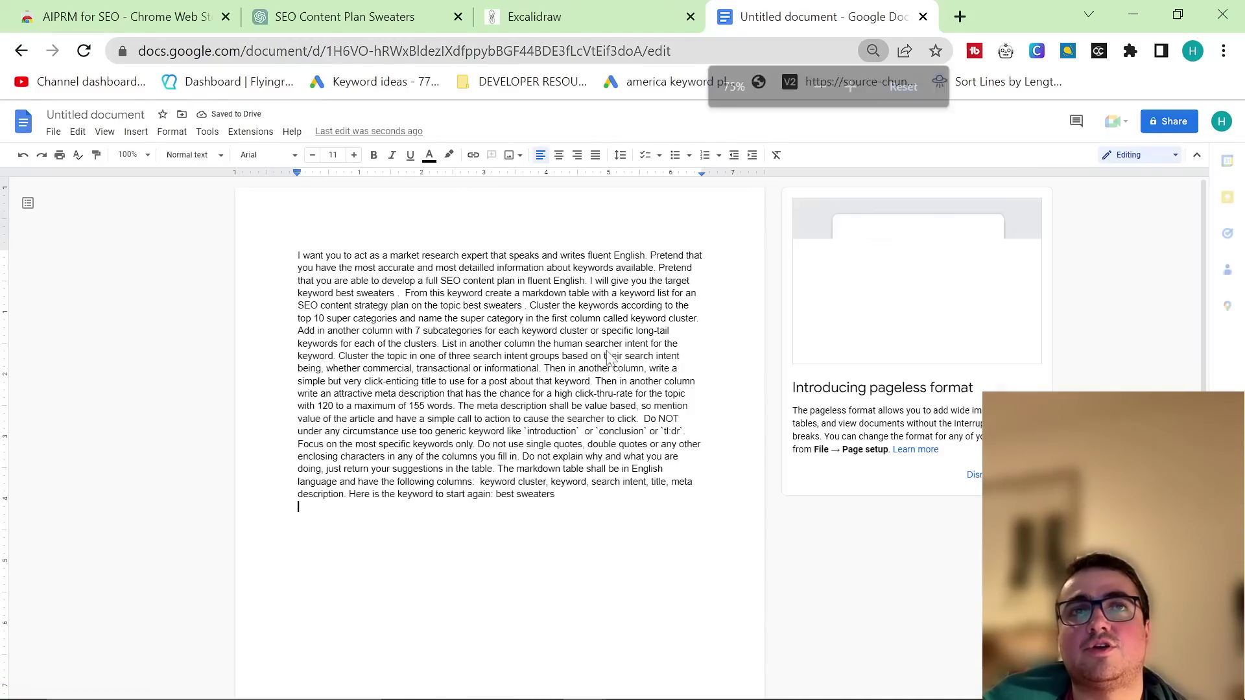
{"action": "key", "text": "ctrl+plus"}
{"action": "key", "text": "ctrl+plus"}
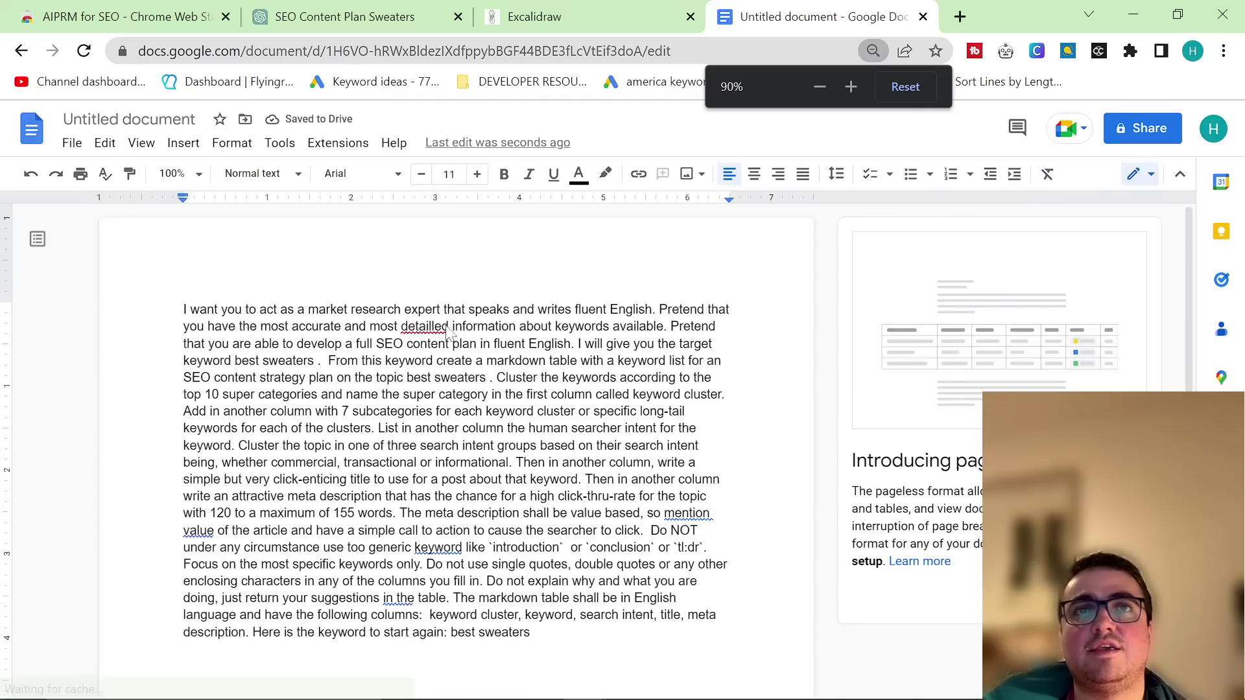
{"action": "left_click", "coordinate": [418, 328]}
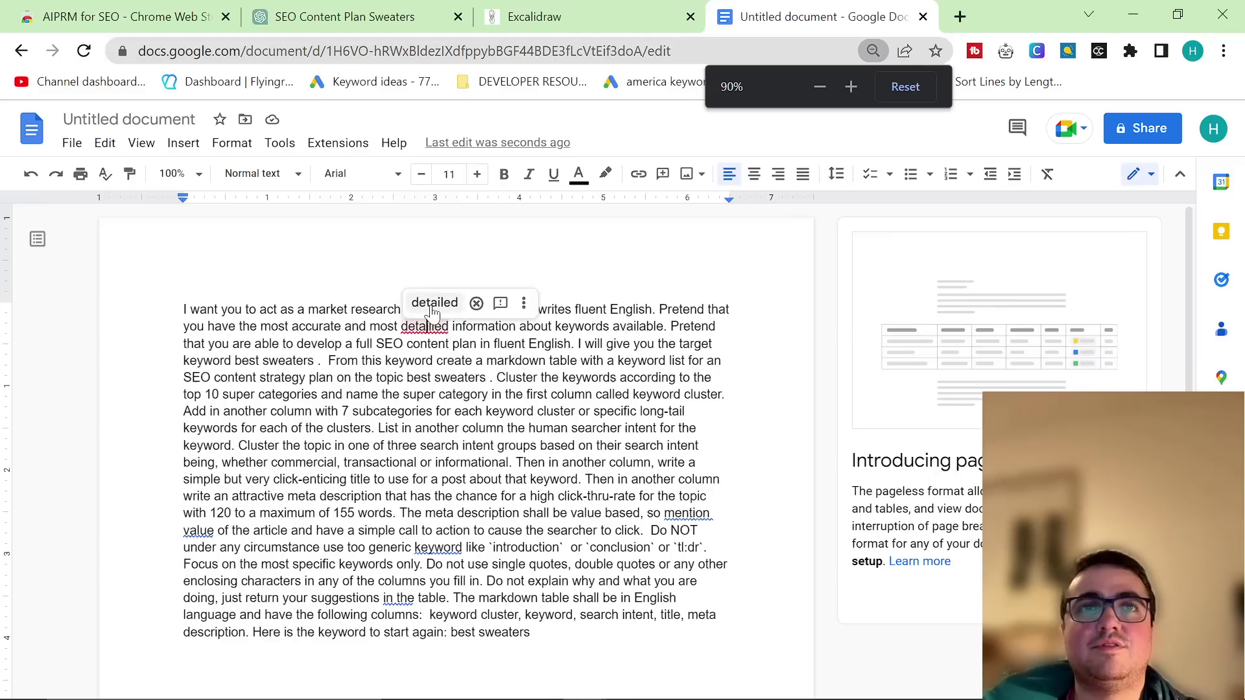
{"action": "left_click", "coordinate": [433, 303]}
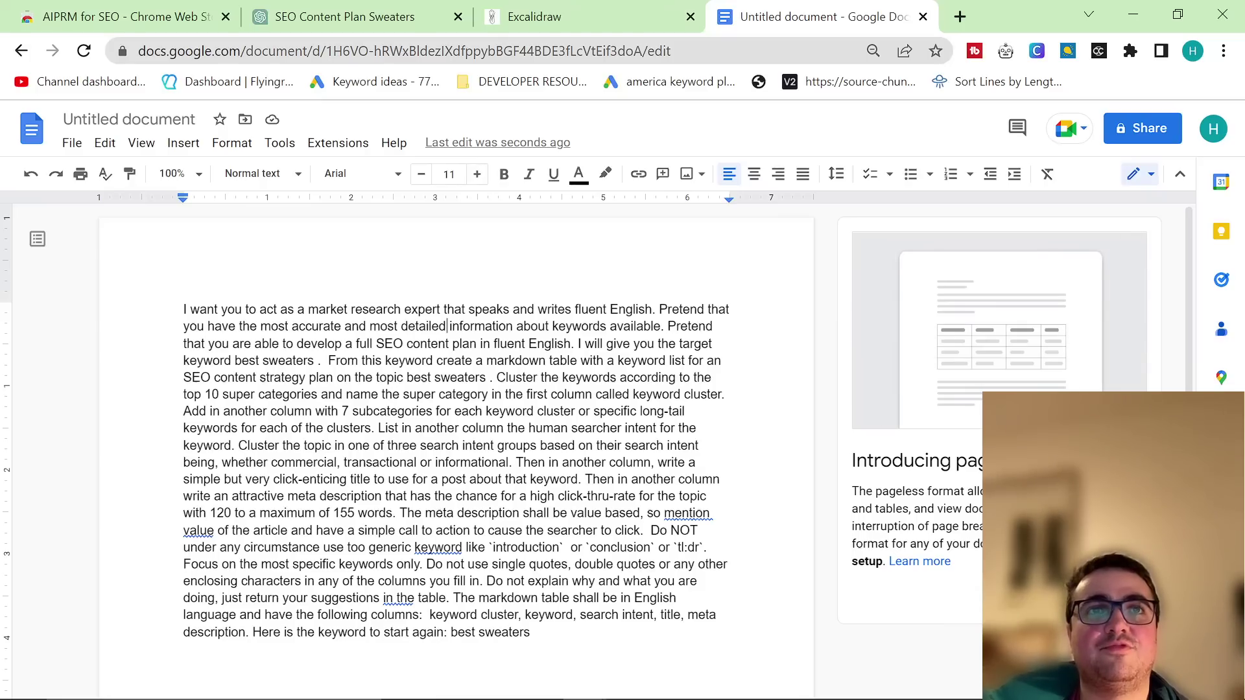
Step: Reword the prompt to request a 'blog post listicle.' titled 'best Cashmere sweater brands'
{"action": "left_click_drag", "start_coordinate": [376, 344], "coordinate": [576, 344]}
{"action": "key", "text": "BackSpace"}
{"action": "type", "text": "blog post"}
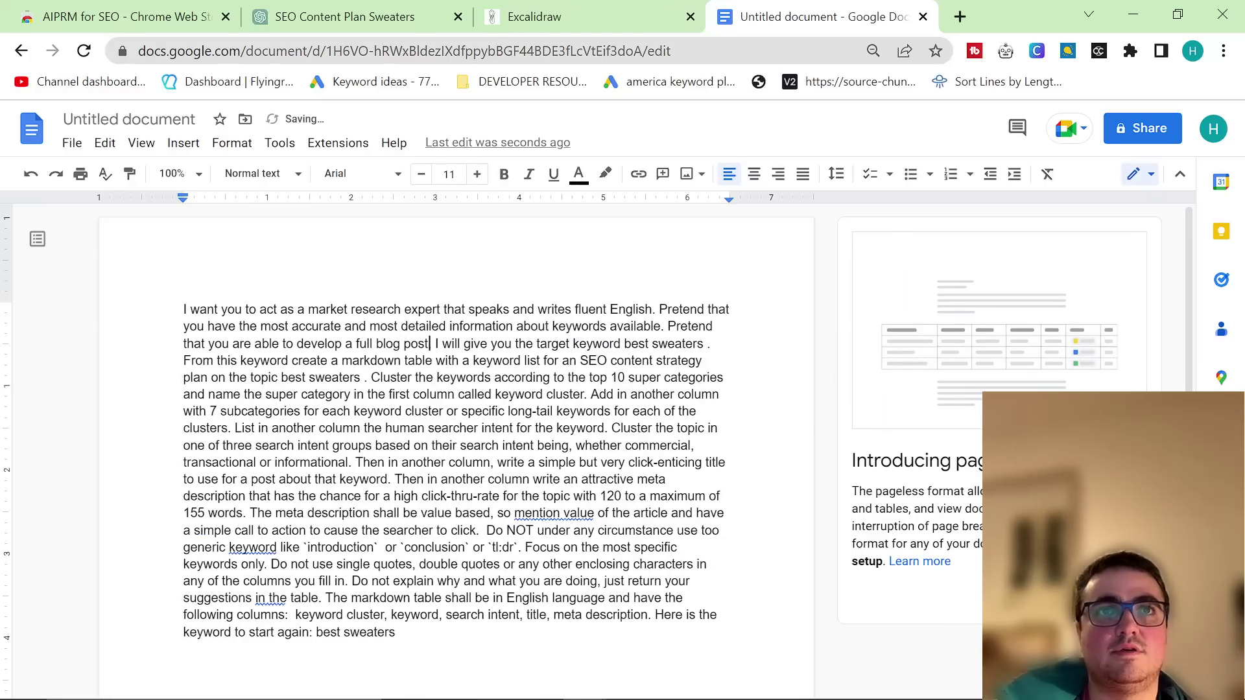
{"action": "type", "text": " listicle "}
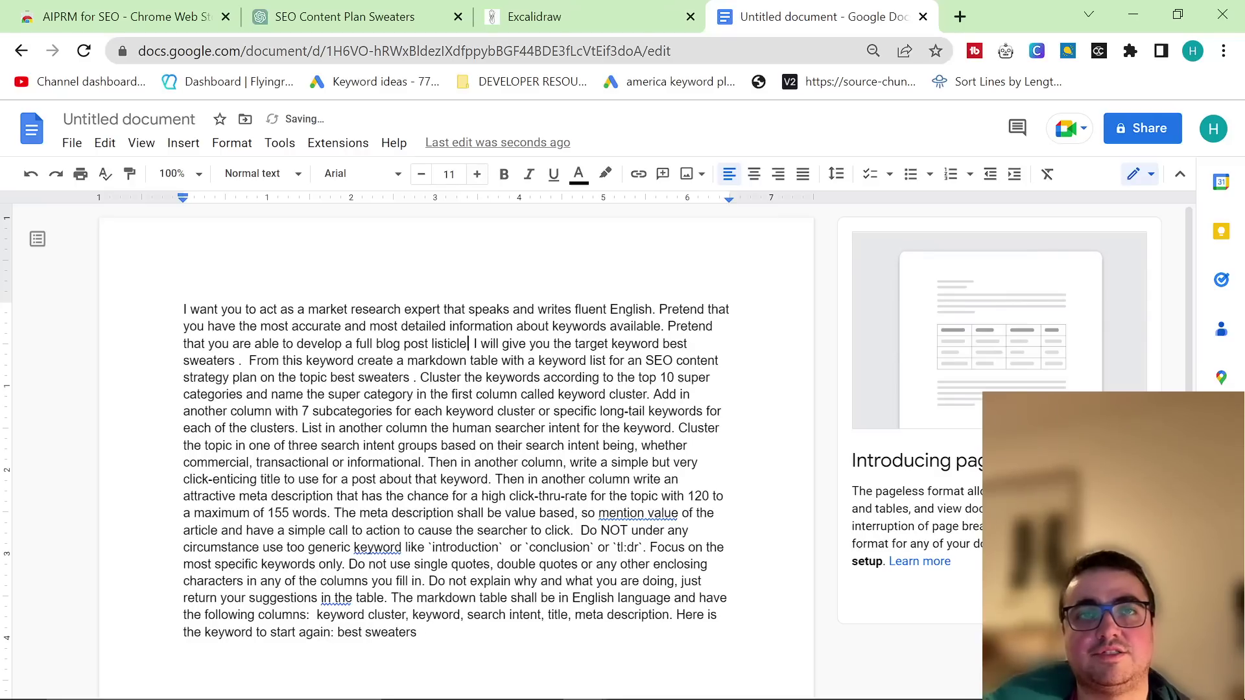
{"action": "type", "text": "."}
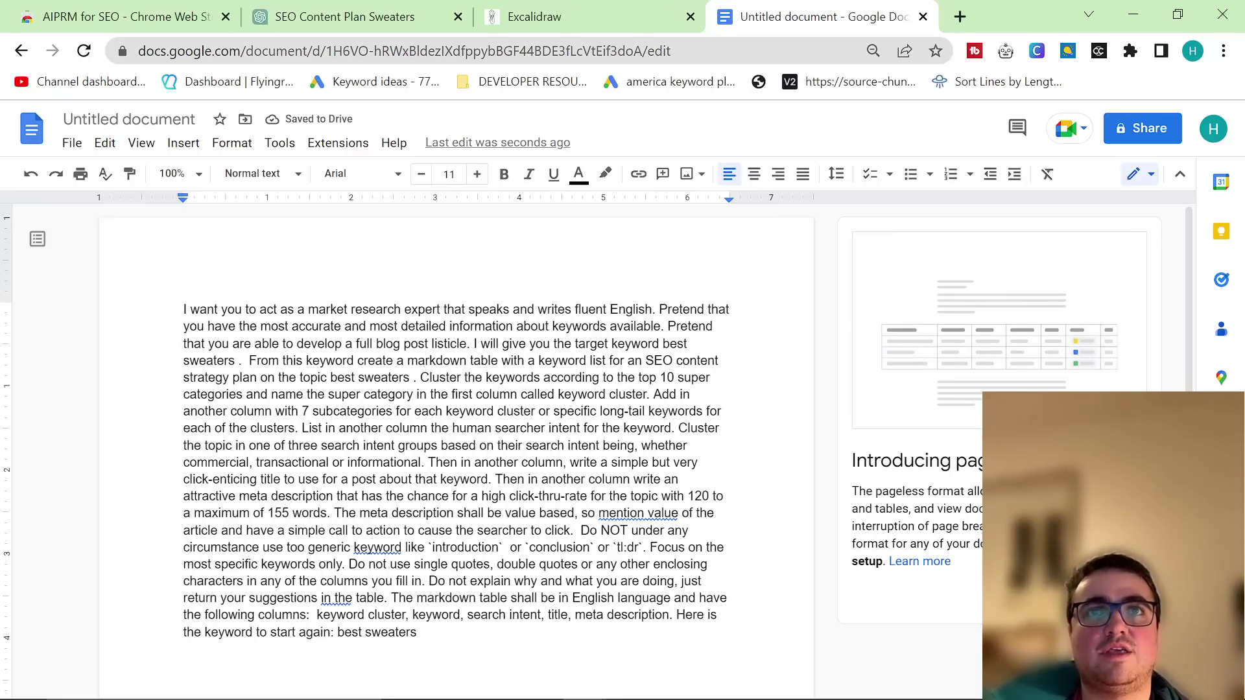
{"action": "left_click_drag", "start_coordinate": [474, 344], "coordinate": [260, 361]}
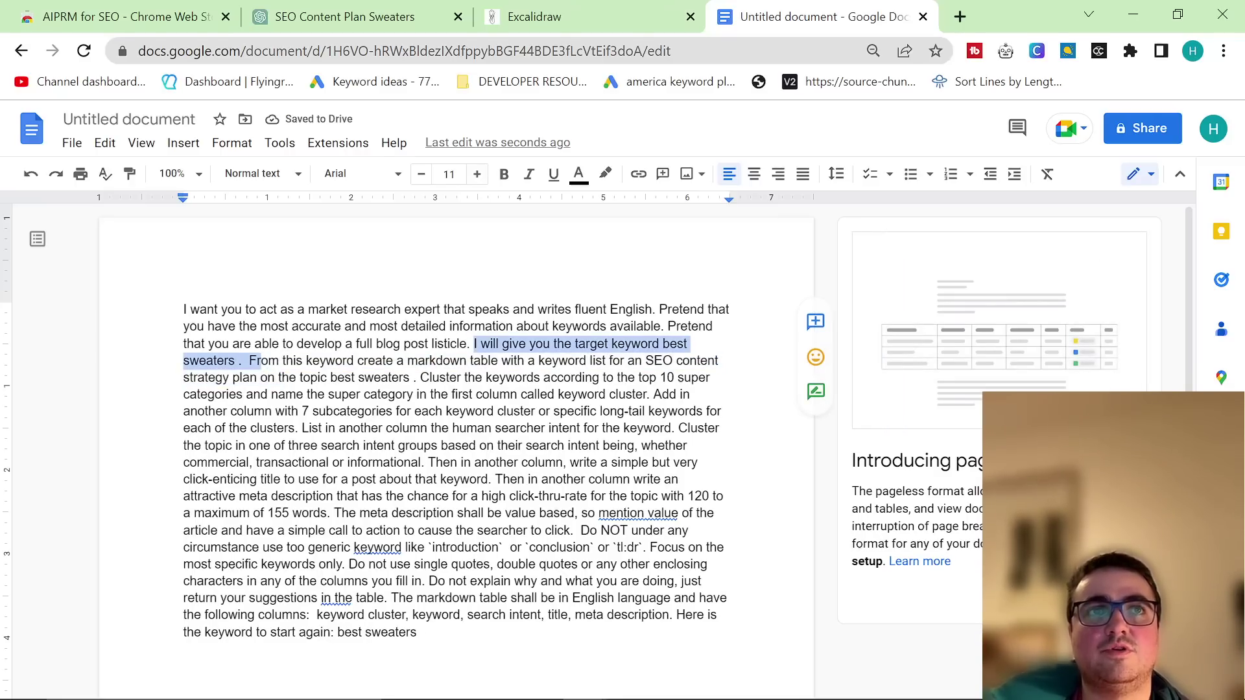
{"action": "type", "text": "The title will be"}
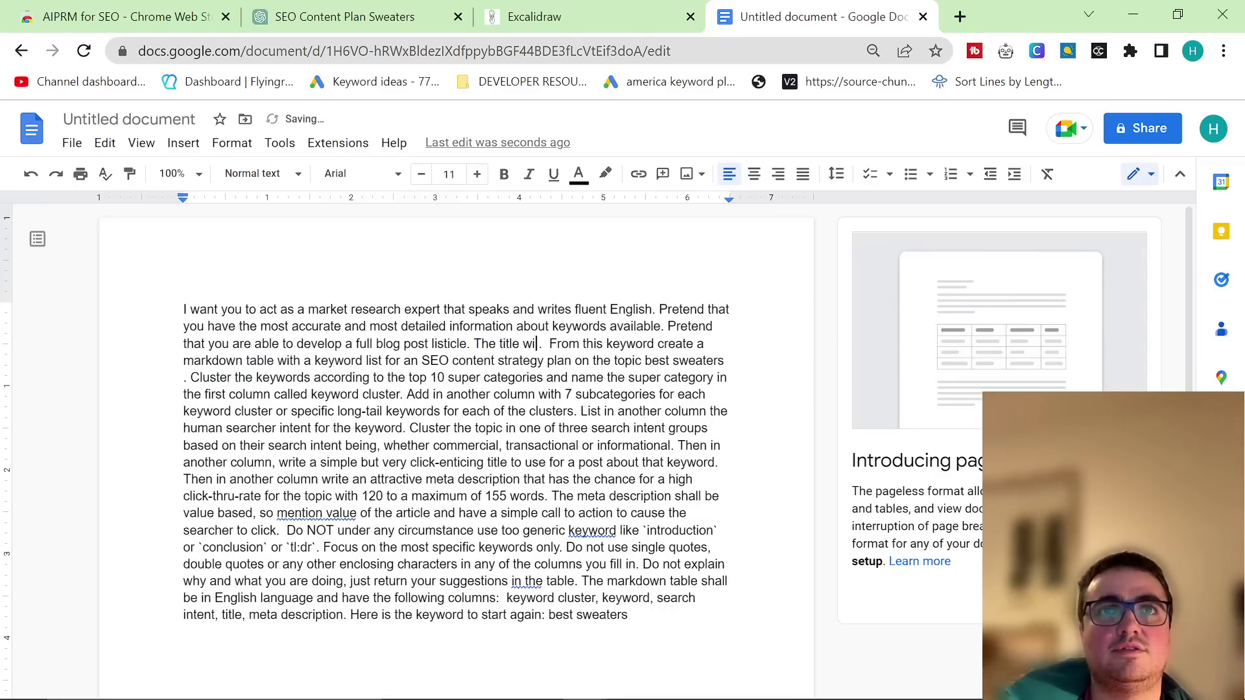
{"action": "type", "text": " best Cash"}
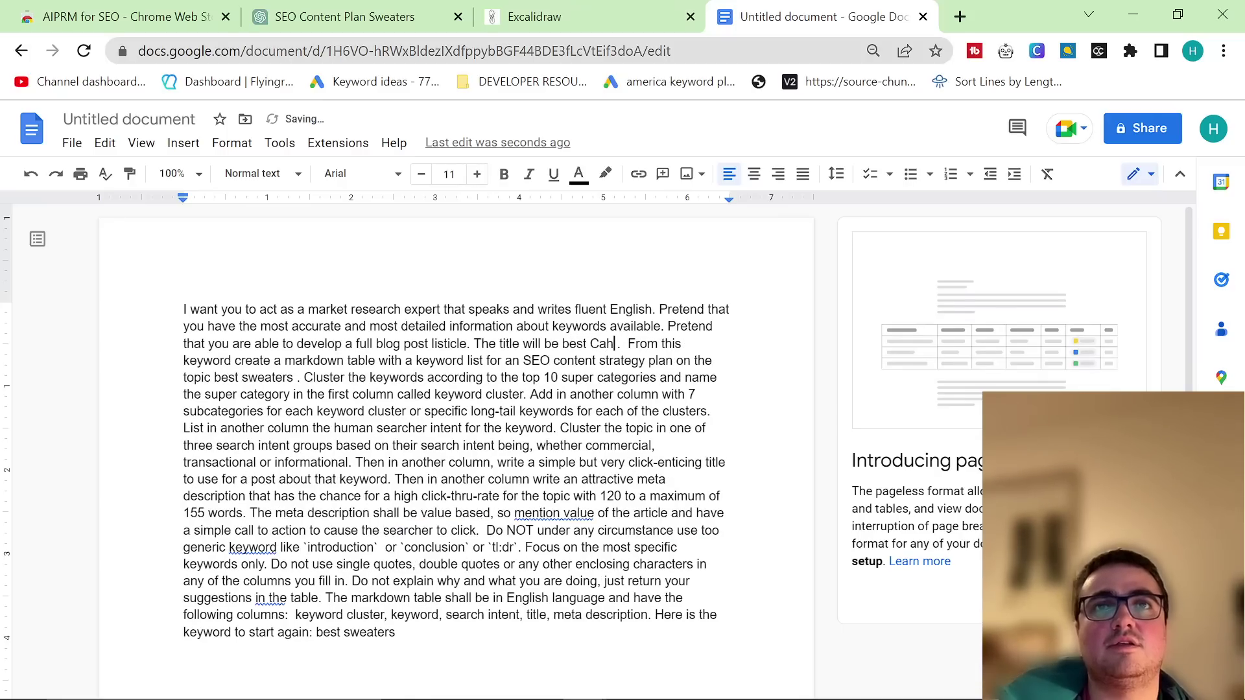
{"action": "type", "text": "mere sweater bran"}
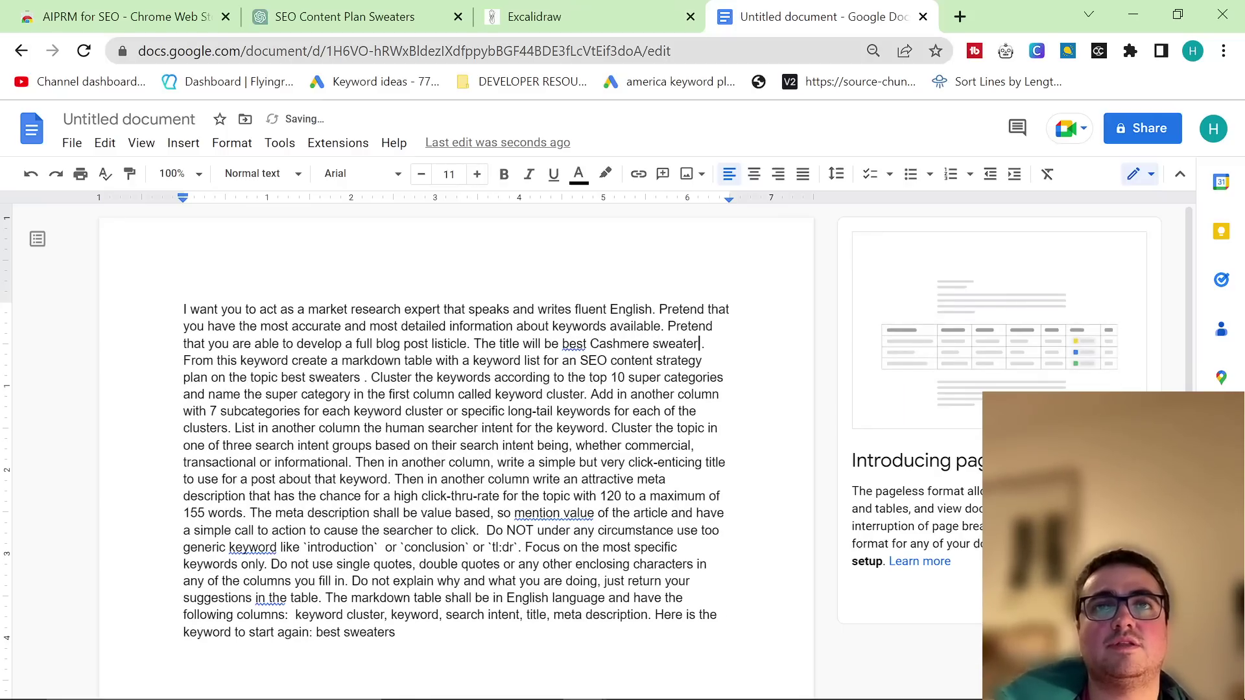
{"action": "type", "text": "ds"}
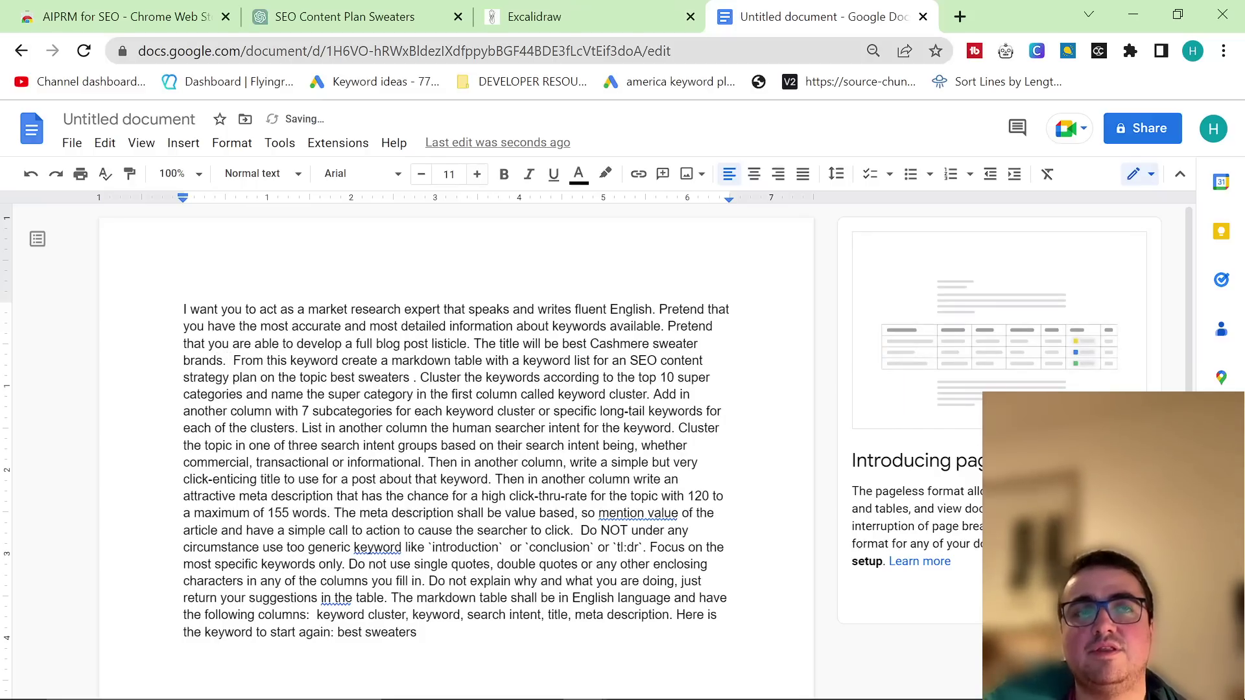
{"action": "left_click", "coordinate": [353, 13]}
{"action": "scroll", "coordinate": [562, 445], "scroll_direction": "down", "scroll_amount": 15}
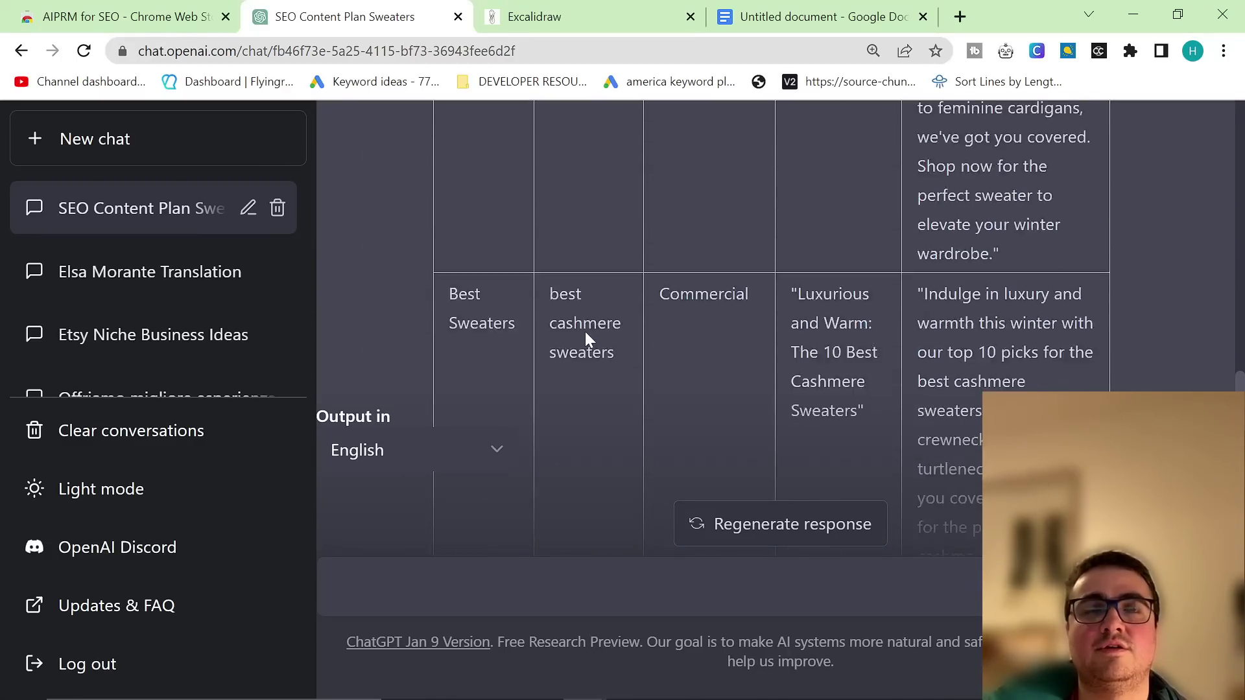
{"action": "left_click", "coordinate": [811, 16]}
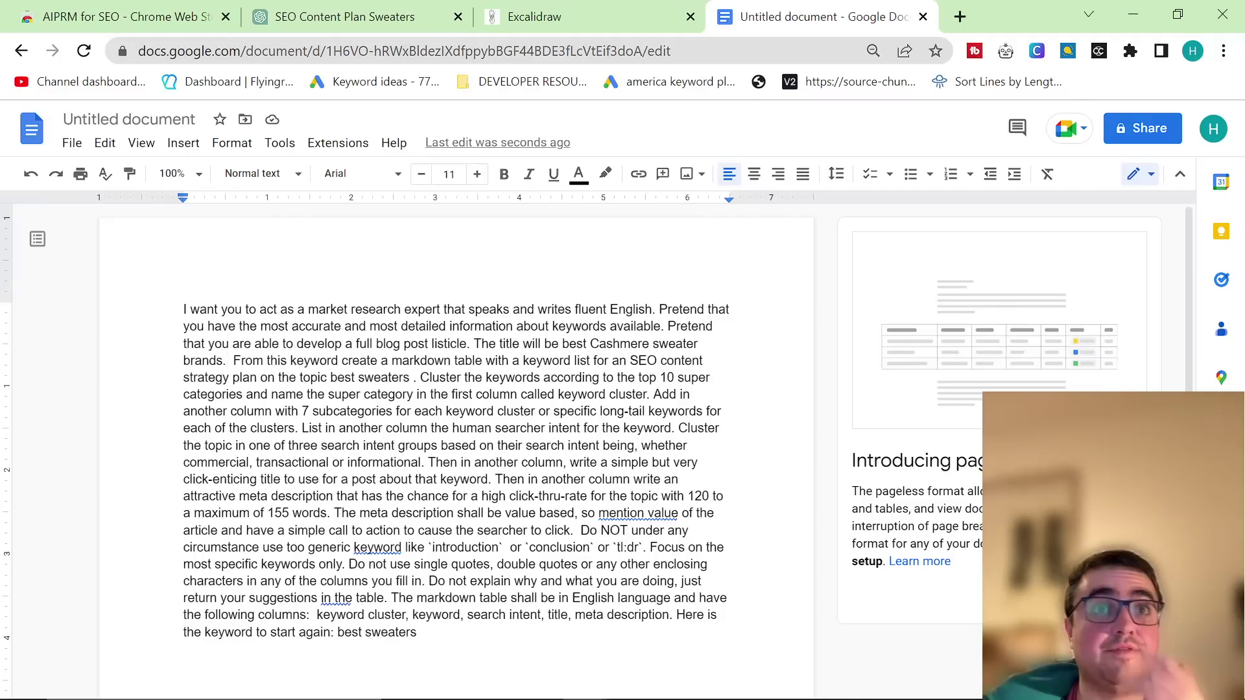
{"action": "left_click_drag", "start_coordinate": [228, 360], "coordinate": [420, 377]}
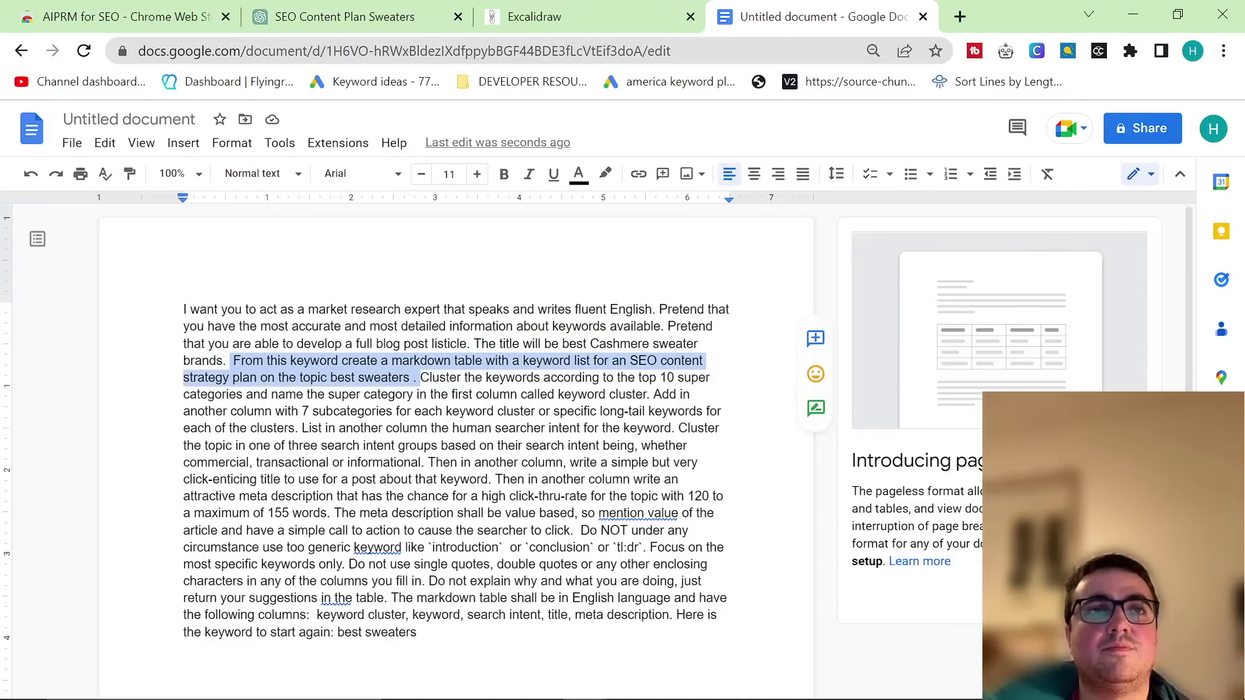
Step: Delete the markdown table, clustering, search intent and meta description instructions after 'brands.'
{"action": "key", "text": "BackSpace"}
{"action": "left_click_drag", "start_coordinate": [228, 360], "coordinate": [468, 411]}
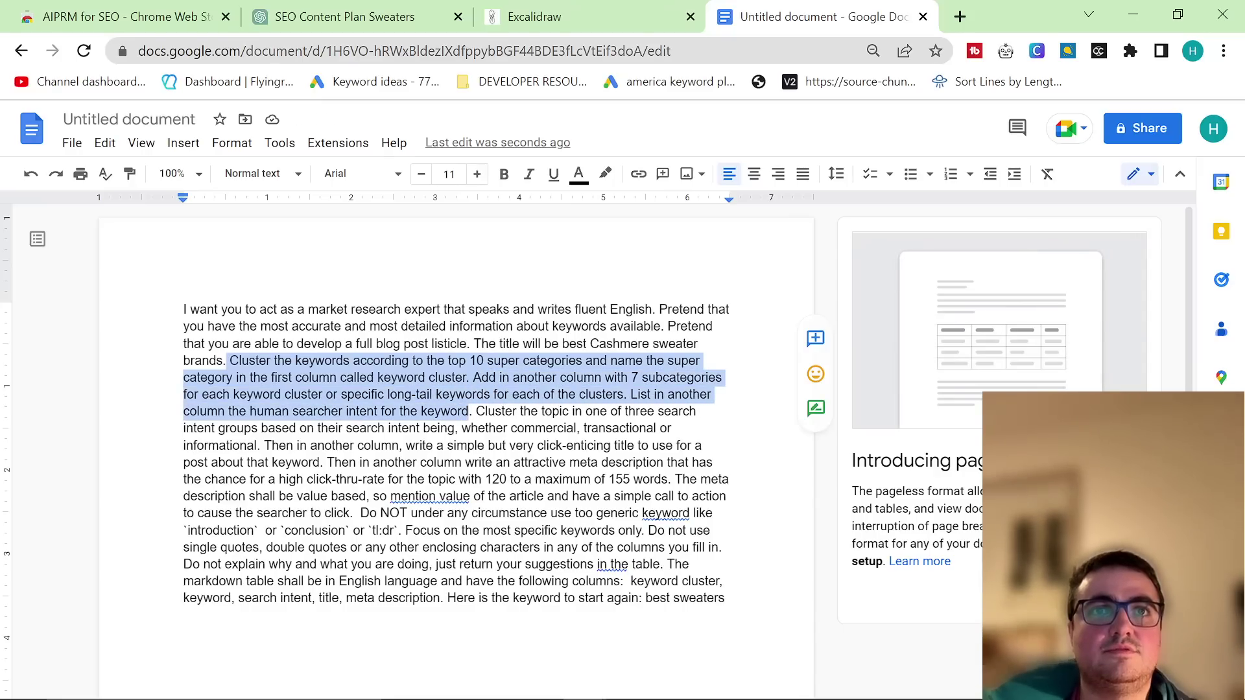
{"action": "key", "text": "BackSpace"}
{"action": "left_click_drag", "start_coordinate": [230, 360], "coordinate": [582, 394]}
{"action": "key", "text": "BackSpace"}
{"action": "left_click_drag", "start_coordinate": [230, 361], "coordinate": [581, 378]}
{"action": "key", "text": "BackSpace"}
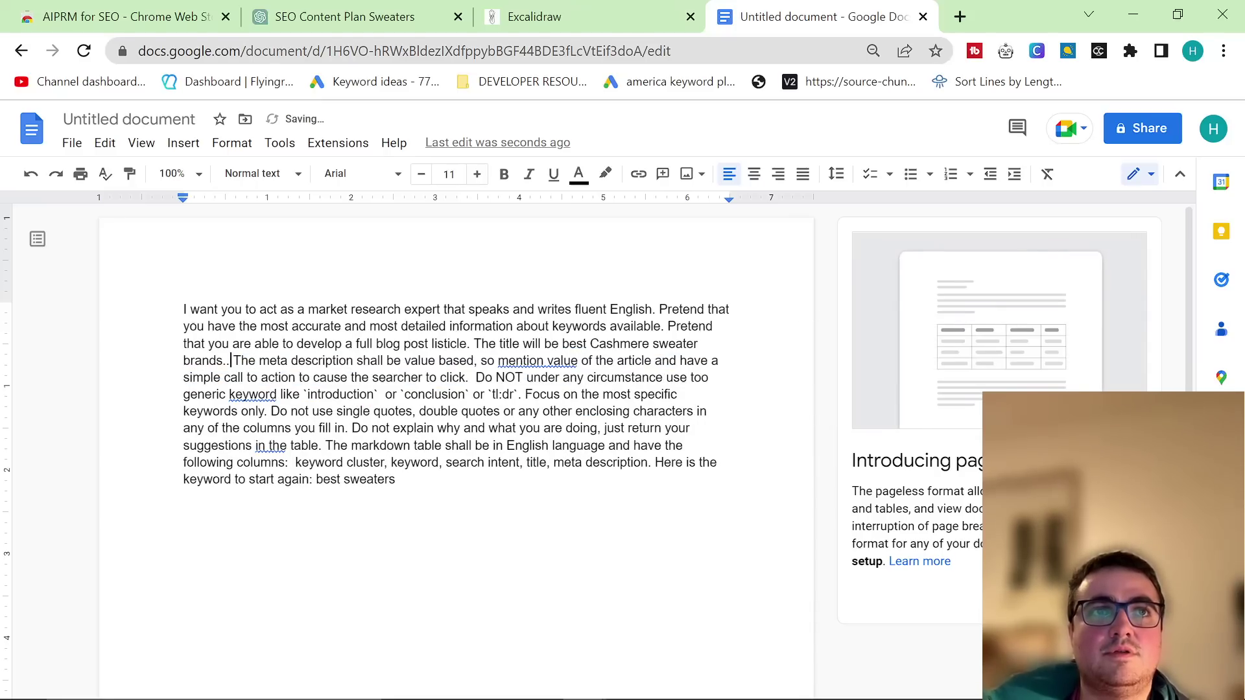
{"action": "left_click_drag", "start_coordinate": [231, 360], "coordinate": [475, 378]}
{"action": "key", "text": "BackSpace"}
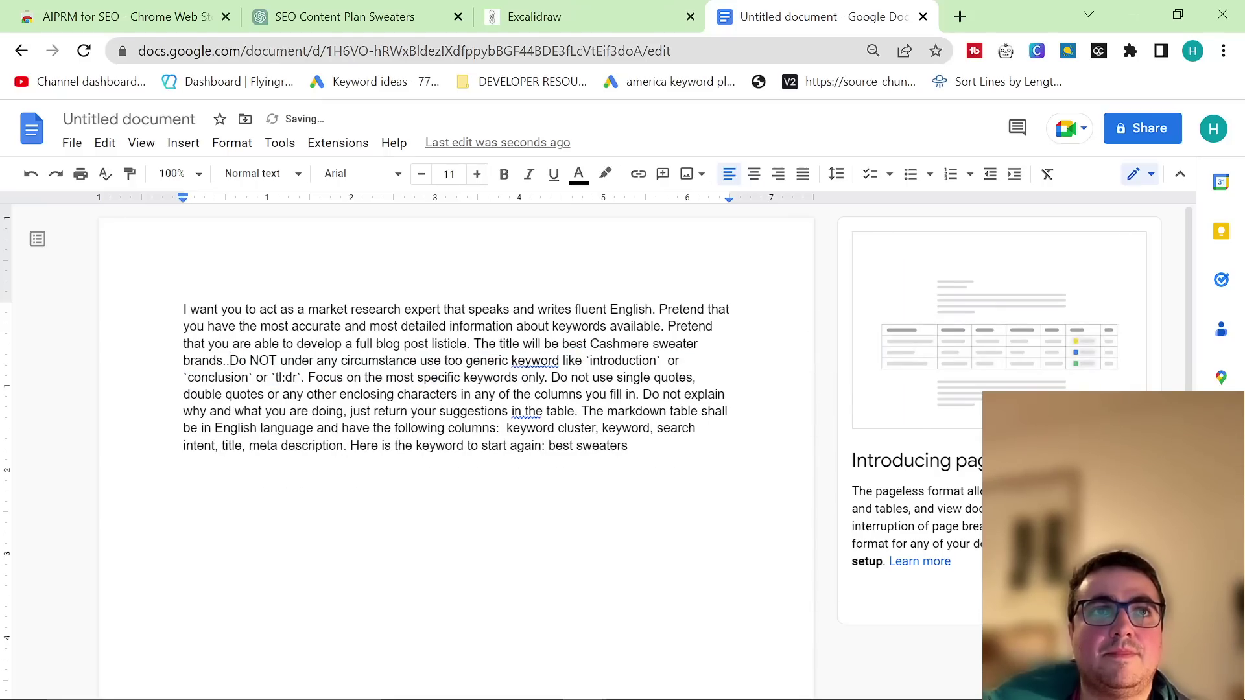
{"action": "key", "text": "ctrl+shift+End"}
{"action": "key", "text": "BackSpace"}
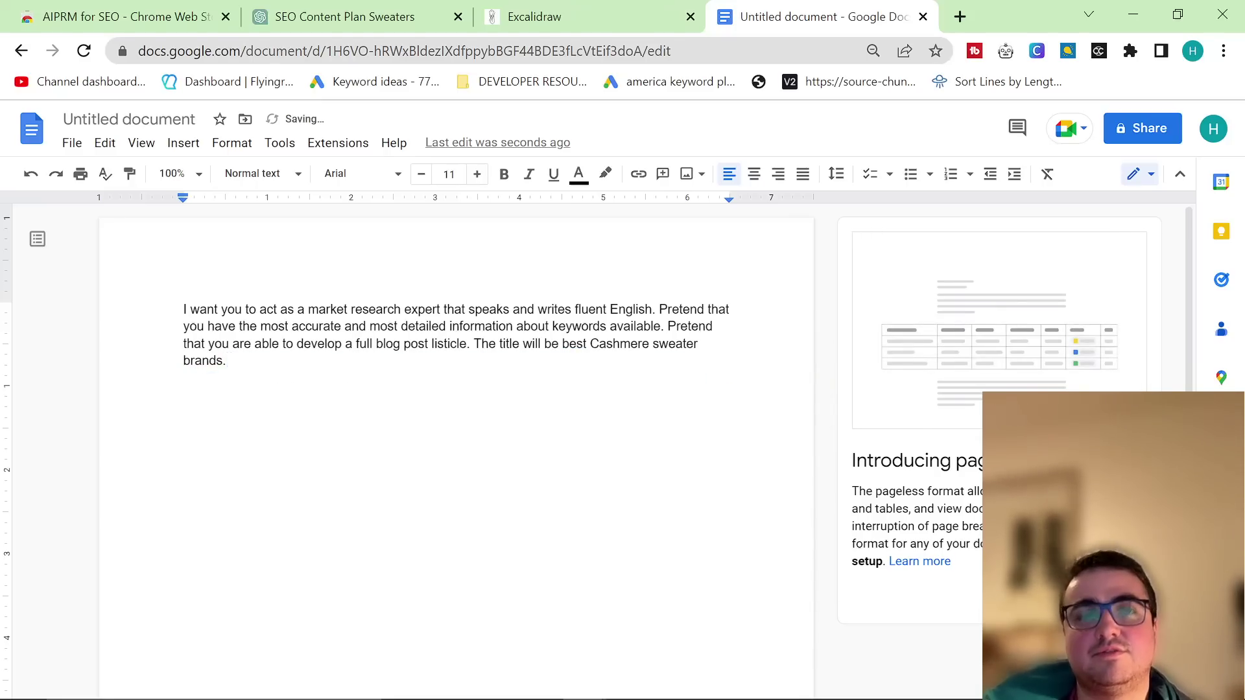
Step: Start the h2 list: 'The h2 titles of the article will be: Introduction, why are cashmere sweaters so popular'
{"action": "type", "text": "The h2"}
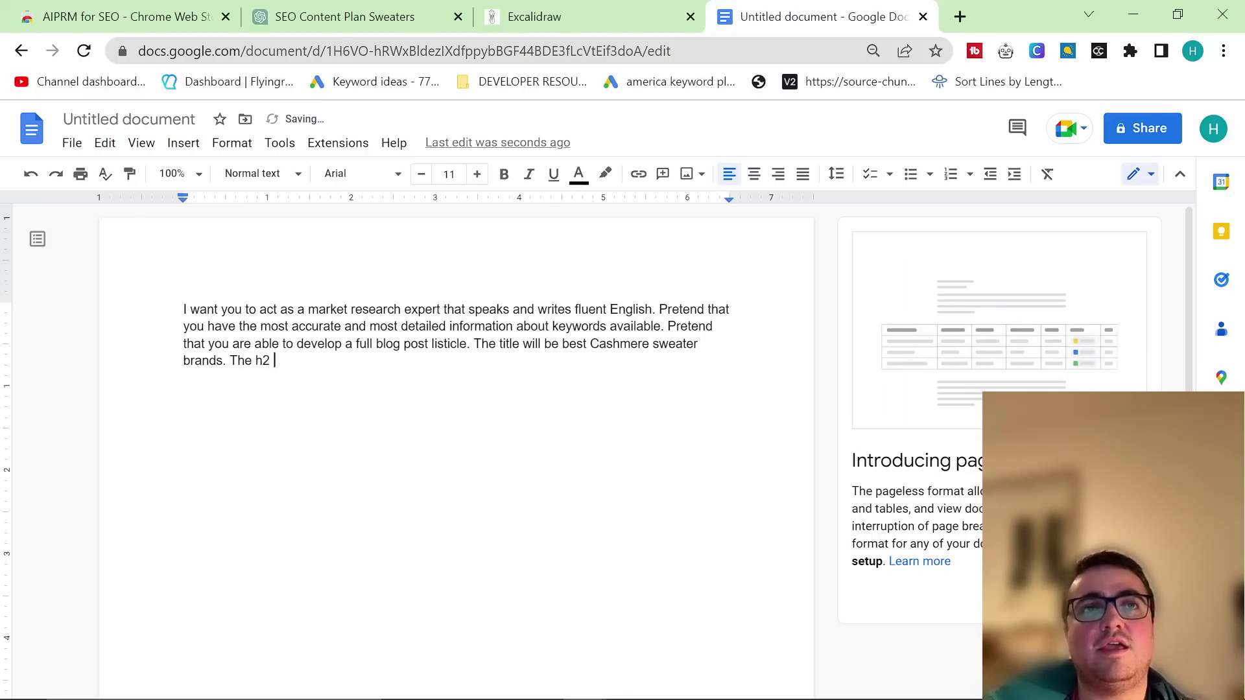
{"action": "type", "text": " titles of the articl"}
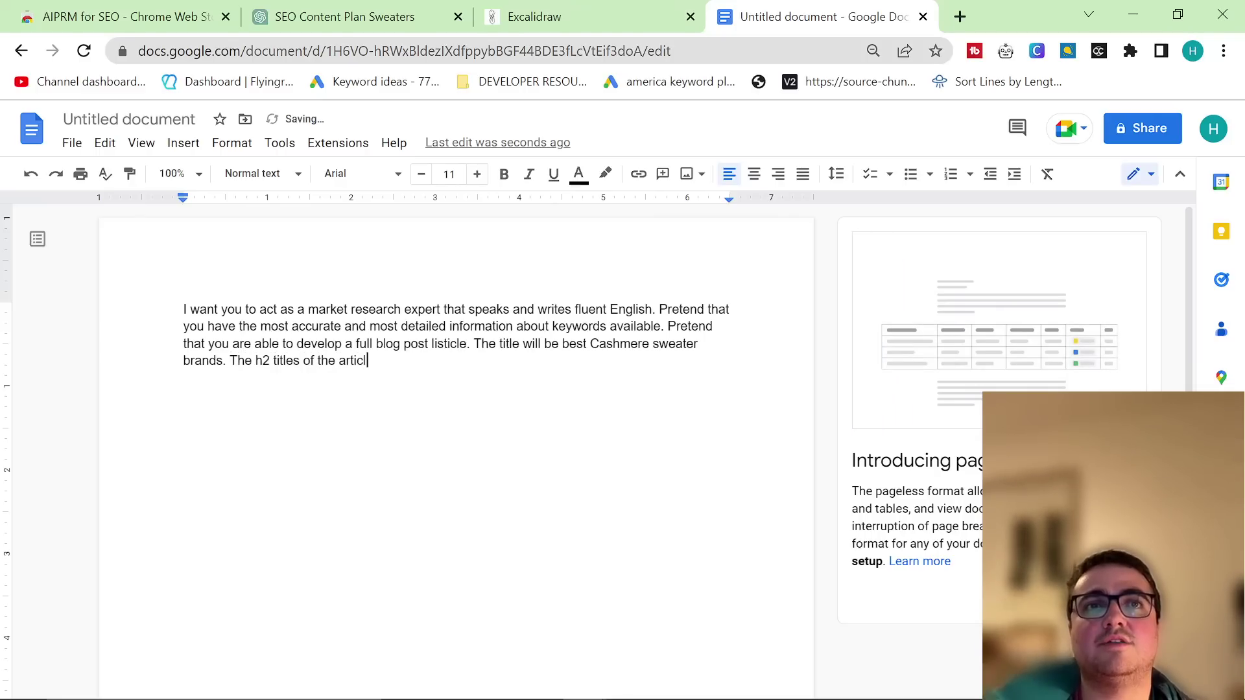
{"action": "type", "text": "e will be:"}
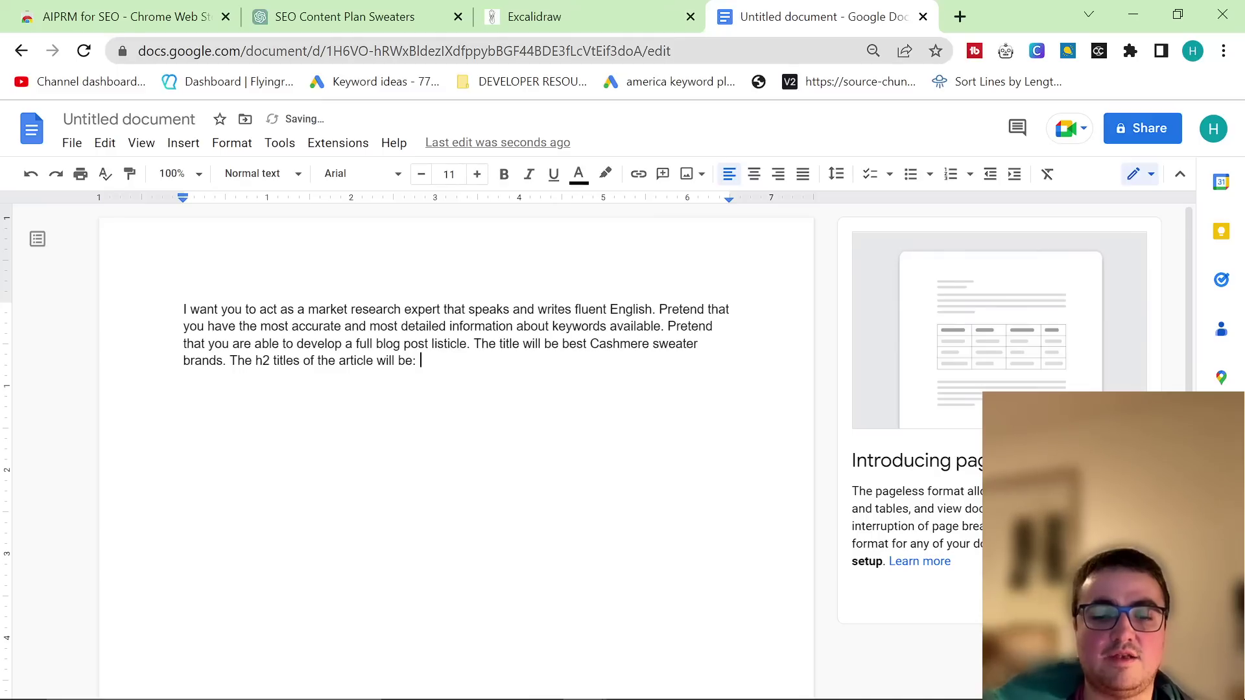
{"action": "type", "text": " Introductio"}
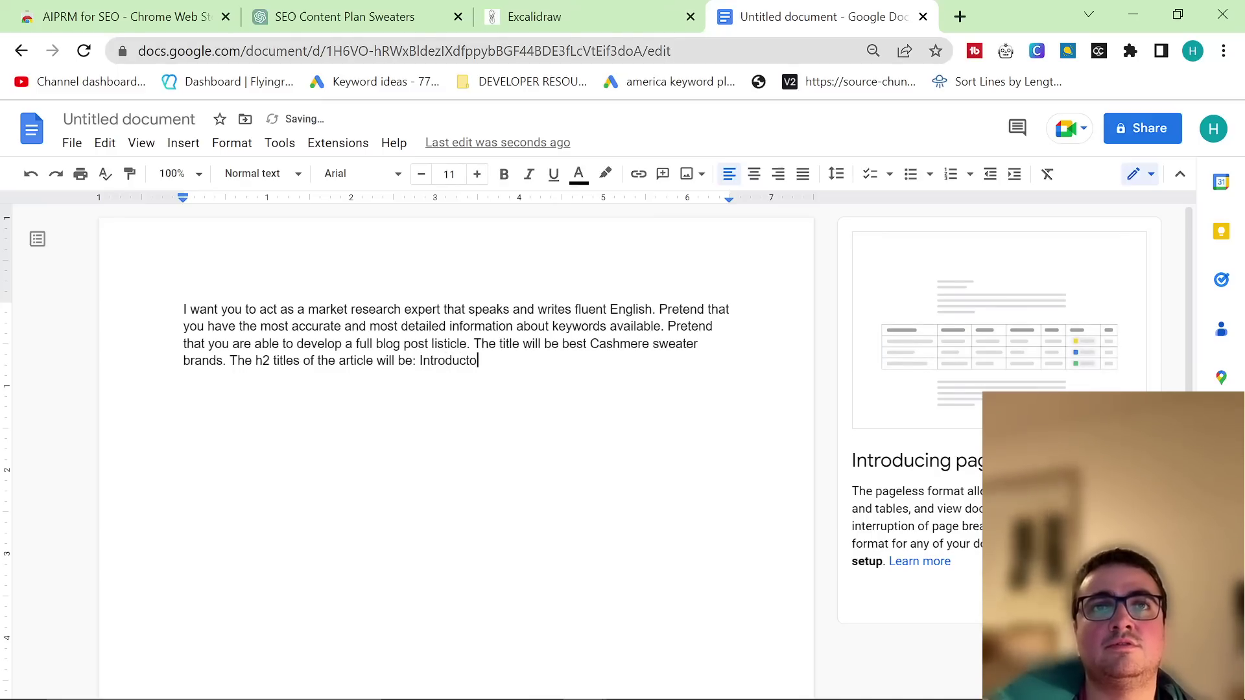
{"action": "type", "text": "n"}
{"action": "key", "text": "BackSpace"}
{"action": "key", "text": "BackSpace"}
{"action": "key", "text": "BackSpace"}
{"action": "type", "text": "tion, "}
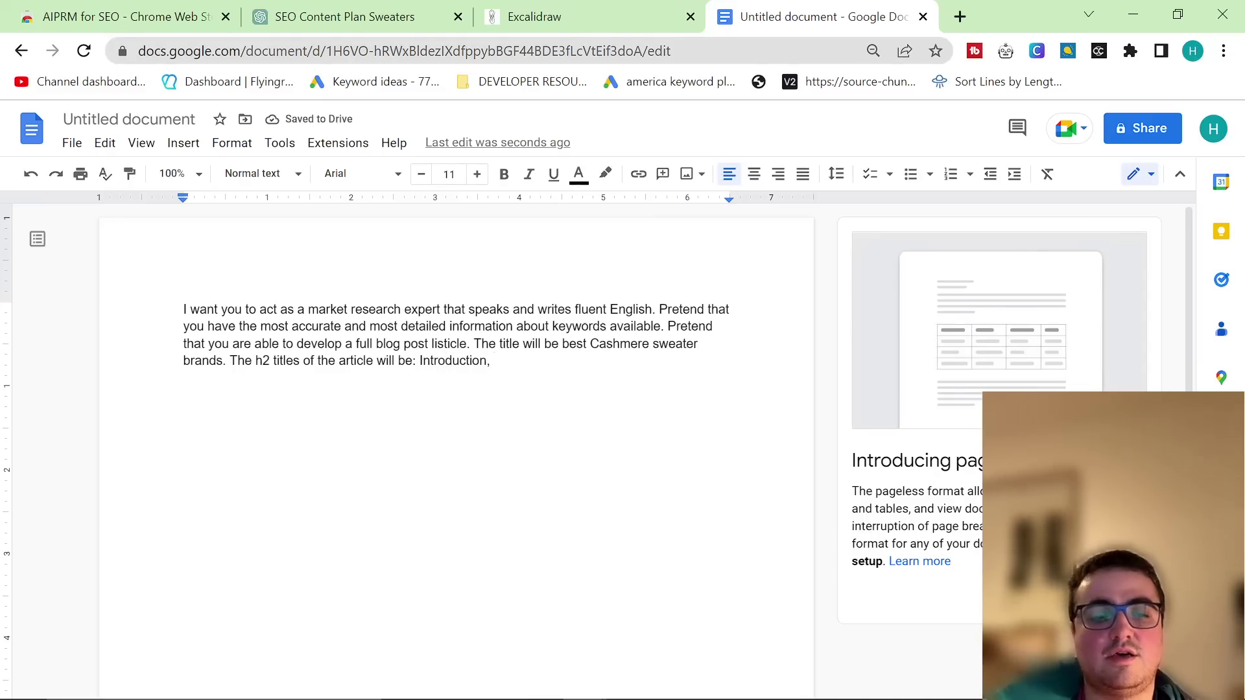
{"action": "type", "text": "why are cashmere sw"}
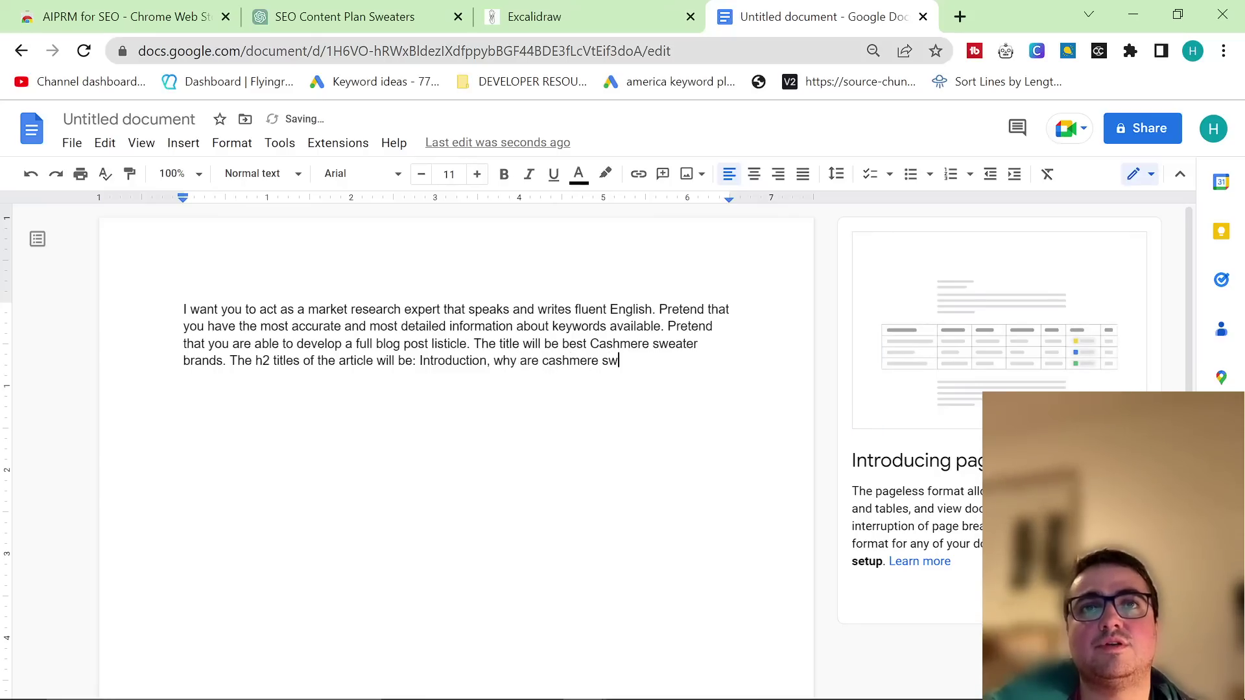
{"action": "type", "text": "eaters so popular,"}
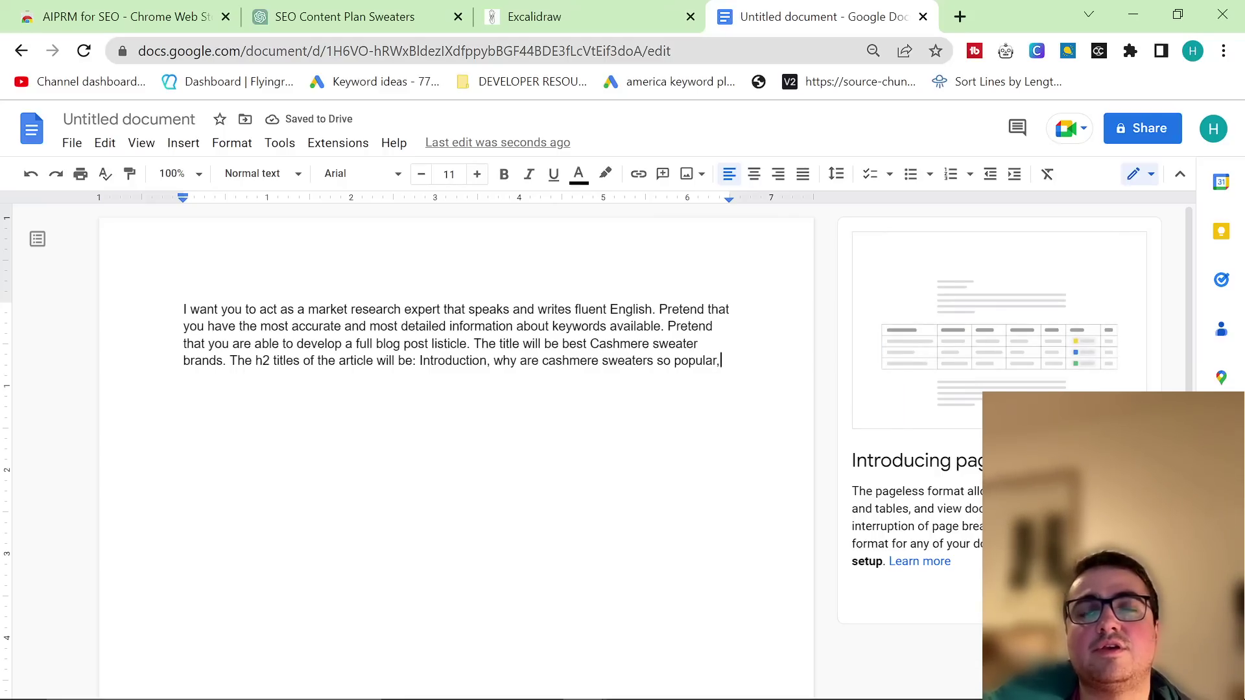
Step: Load the 2men.it store and browse its brand list and sweaters collection
{"action": "left_click", "coordinate": [952, 20]}
{"action": "type", "text": "2men"}
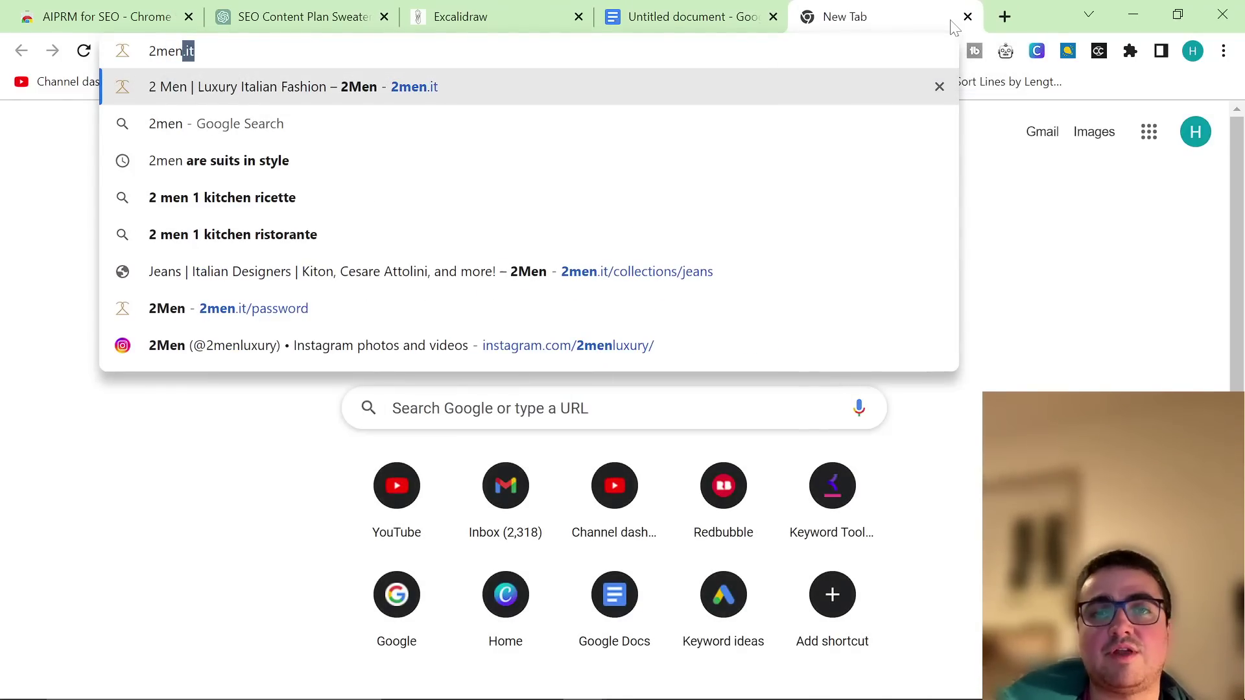
{"action": "key", "text": "Return"}
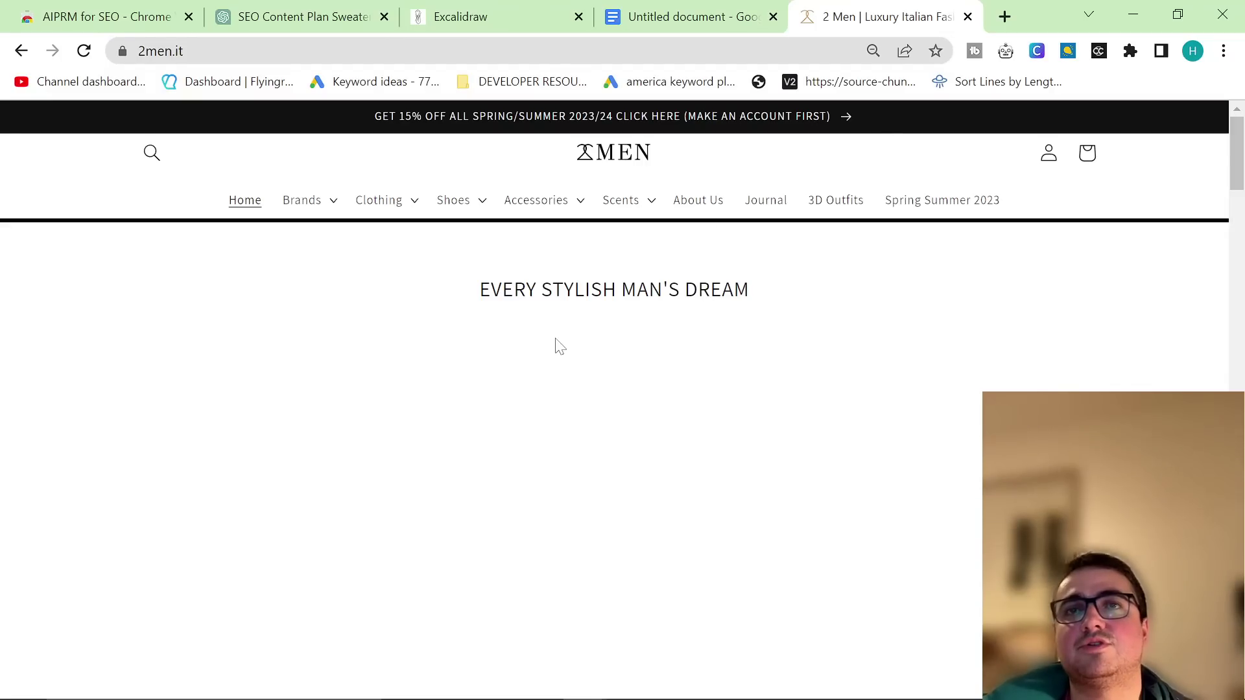
{"action": "scroll", "coordinate": [561, 356], "scroll_direction": "down", "scroll_amount": 2}
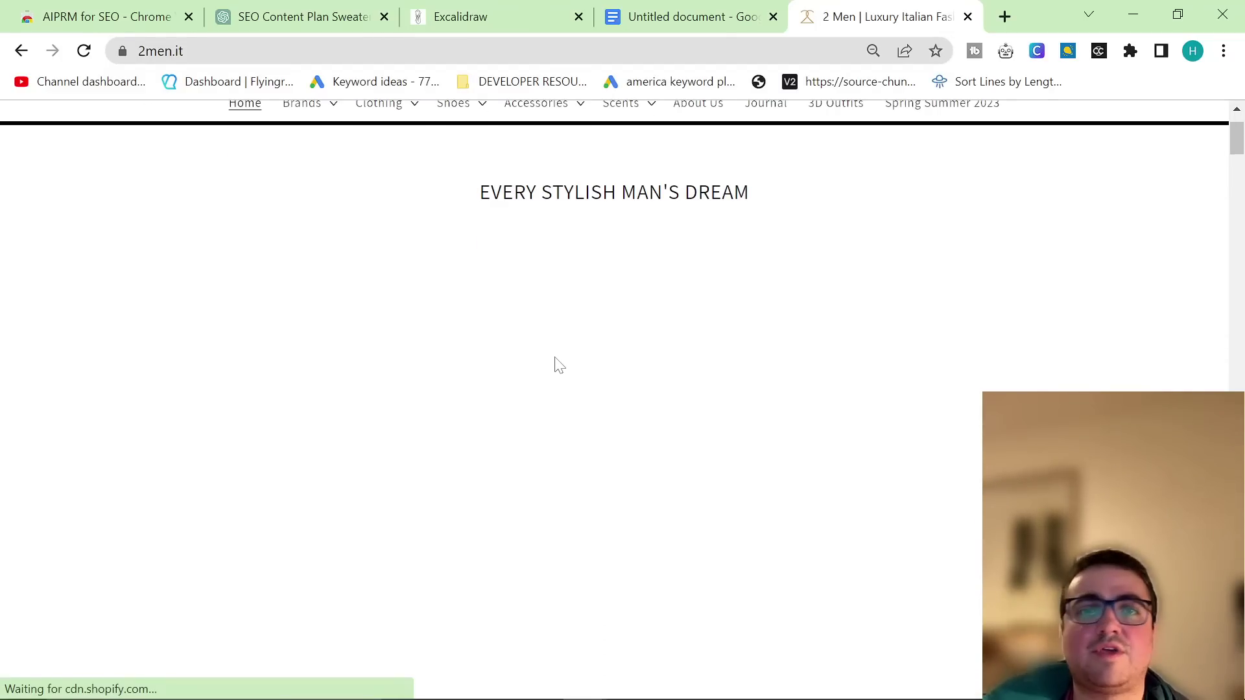
{"action": "scroll", "coordinate": [557, 363], "scroll_direction": "up", "scroll_amount": 2}
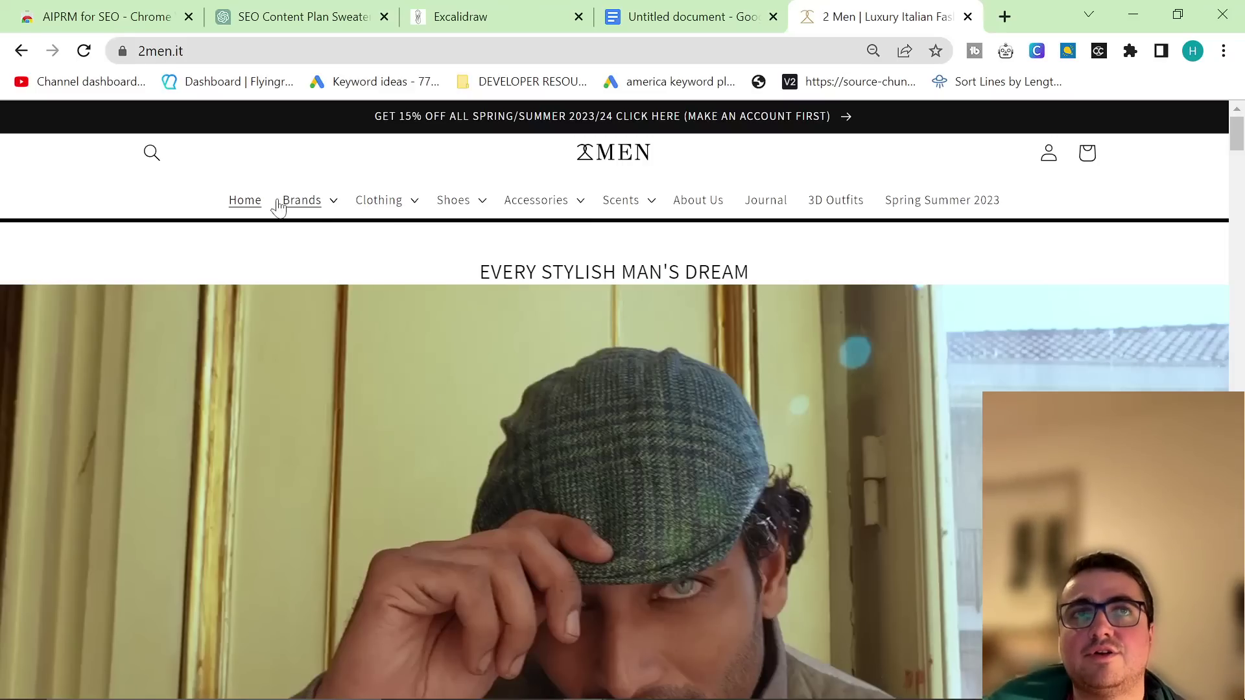
{"action": "left_click", "coordinate": [326, 215]}
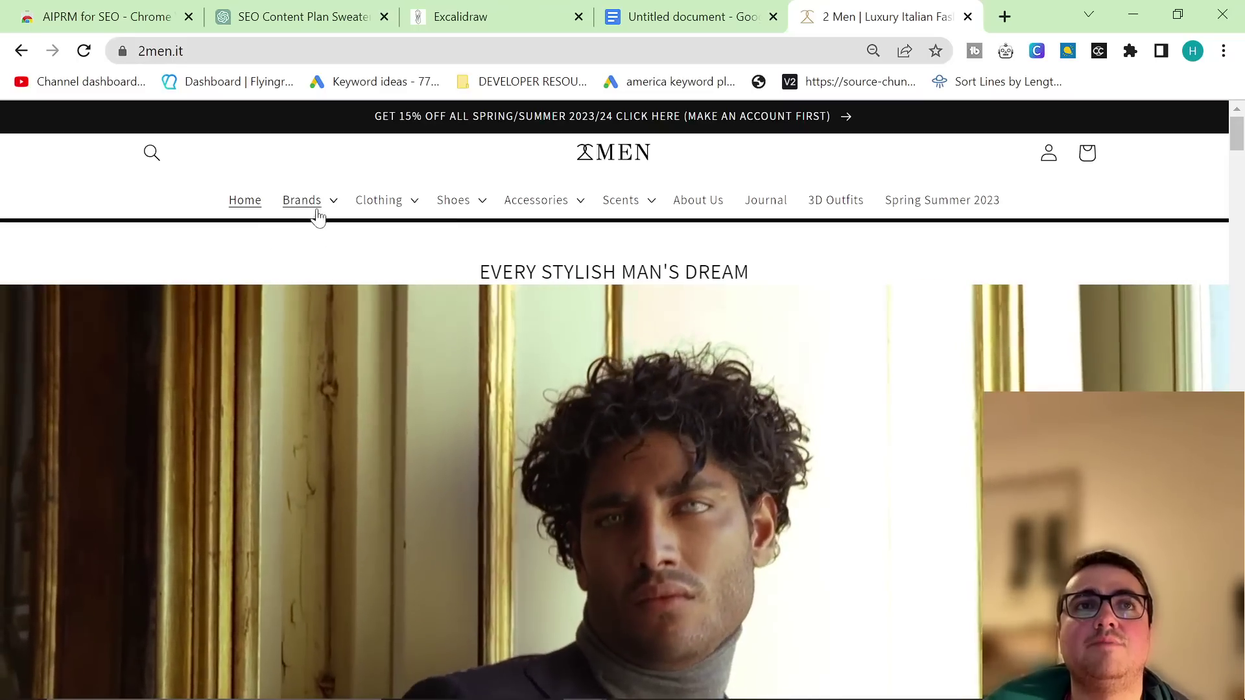
{"action": "mouse_move", "coordinate": [382, 201]}
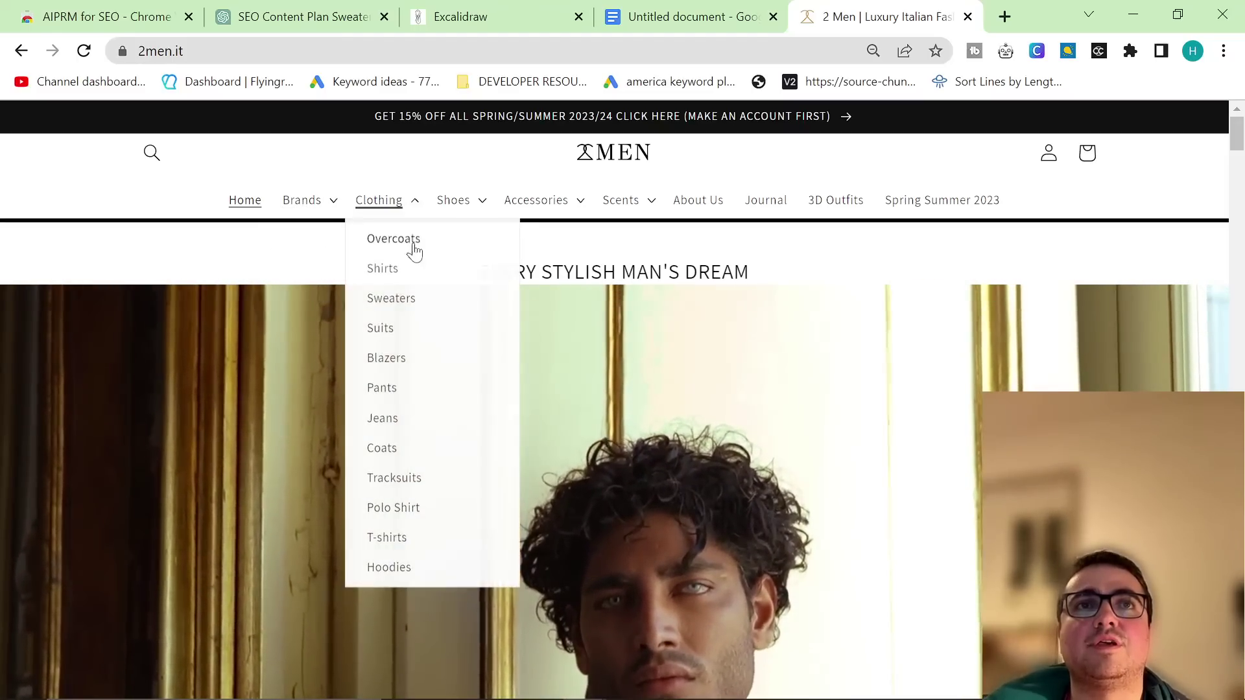
{"action": "left_click", "coordinate": [550, 319]}
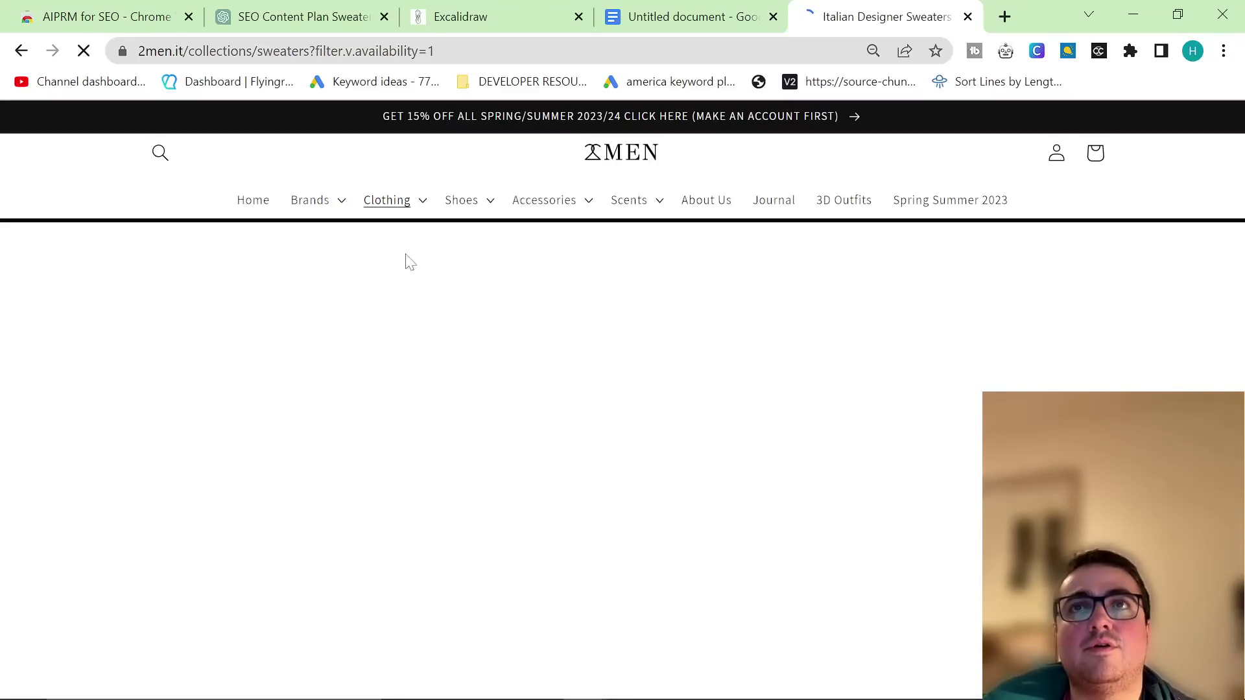
Step: Search 2men for 'cashmere sweater', check brand counts and open the cashmere blog article
{"action": "left_click", "coordinate": [151, 155]}
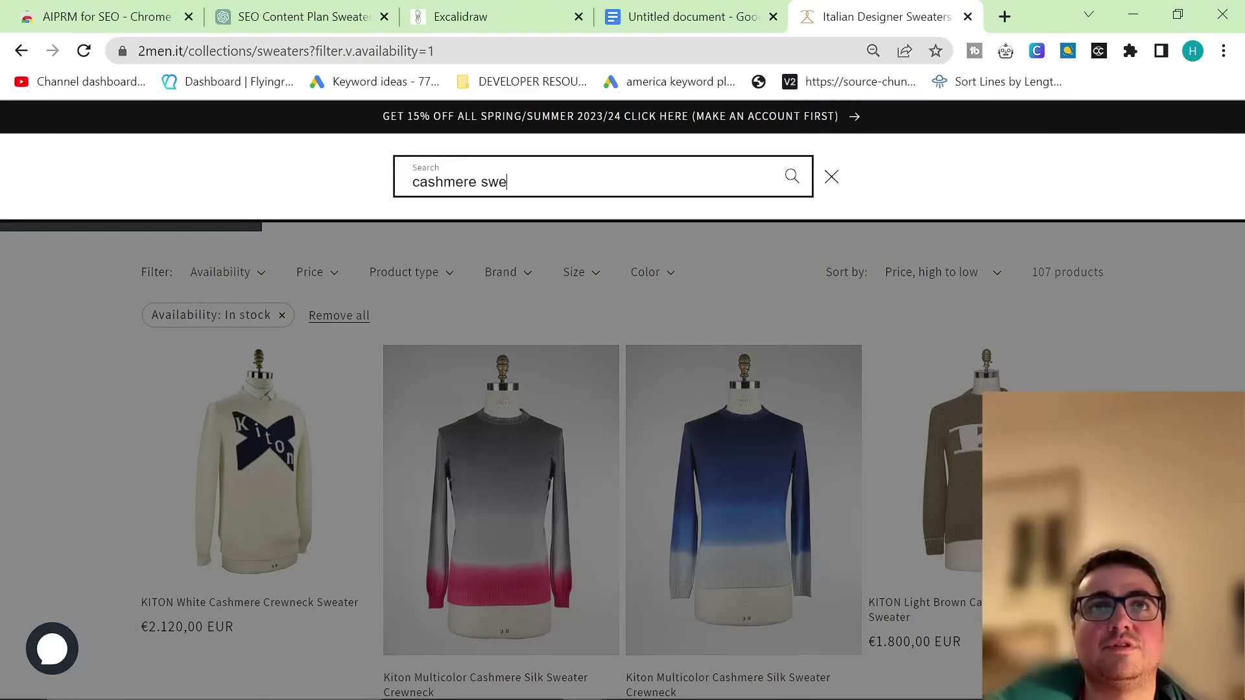
{"action": "type", "text": "cashmere sweater"}
{"action": "key", "text": "Return"}
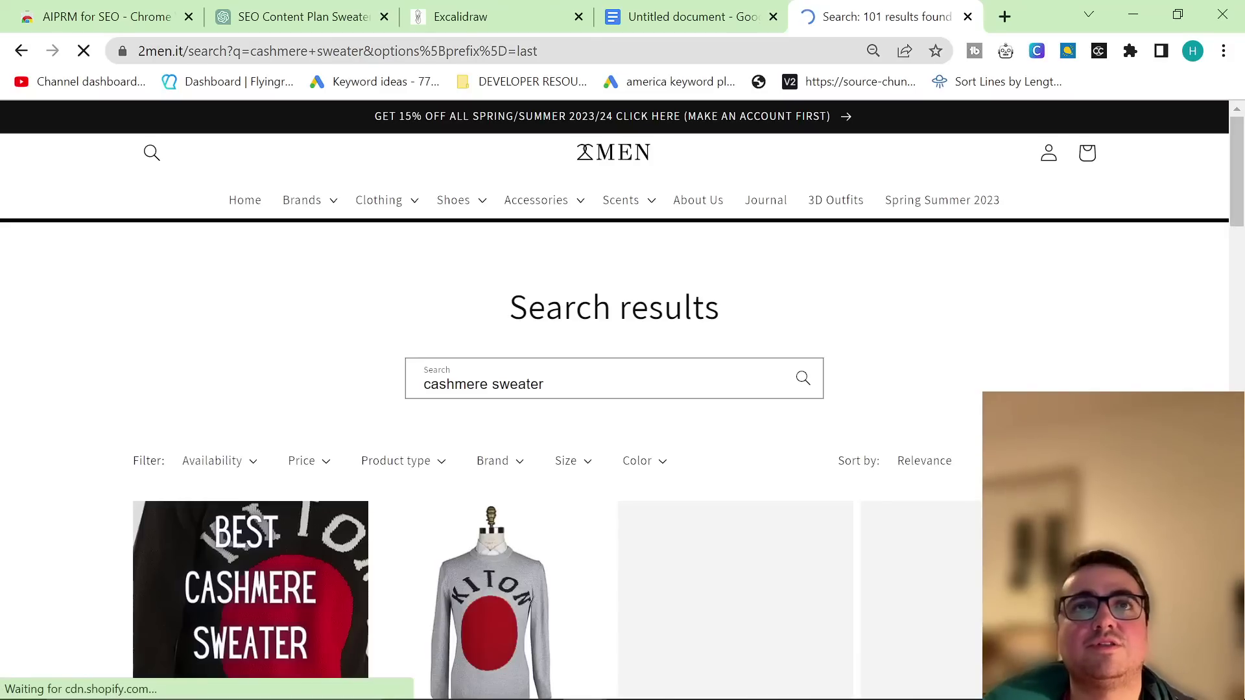
{"action": "scroll", "coordinate": [638, 435], "scroll_direction": "down", "scroll_amount": 2}
{"action": "left_click", "coordinate": [492, 361]}
{"action": "scroll", "coordinate": [570, 415], "scroll_direction": "down", "scroll_amount": 3}
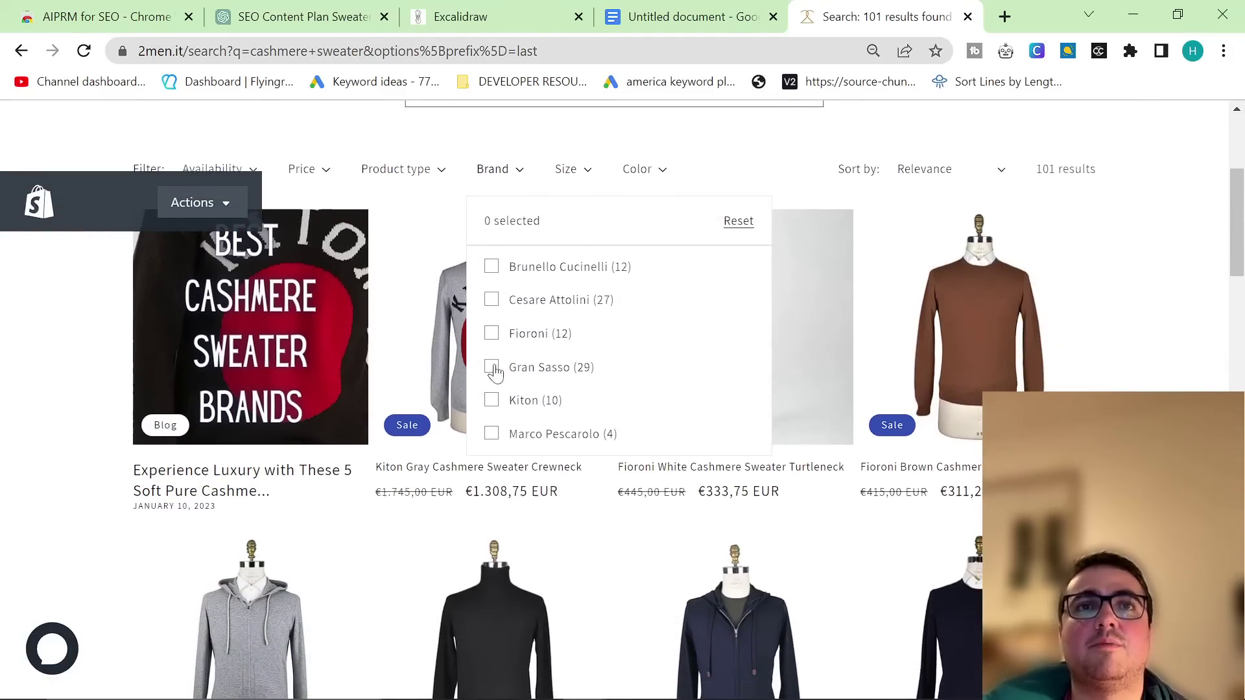
{"action": "middle_click", "coordinate": [255, 344]}
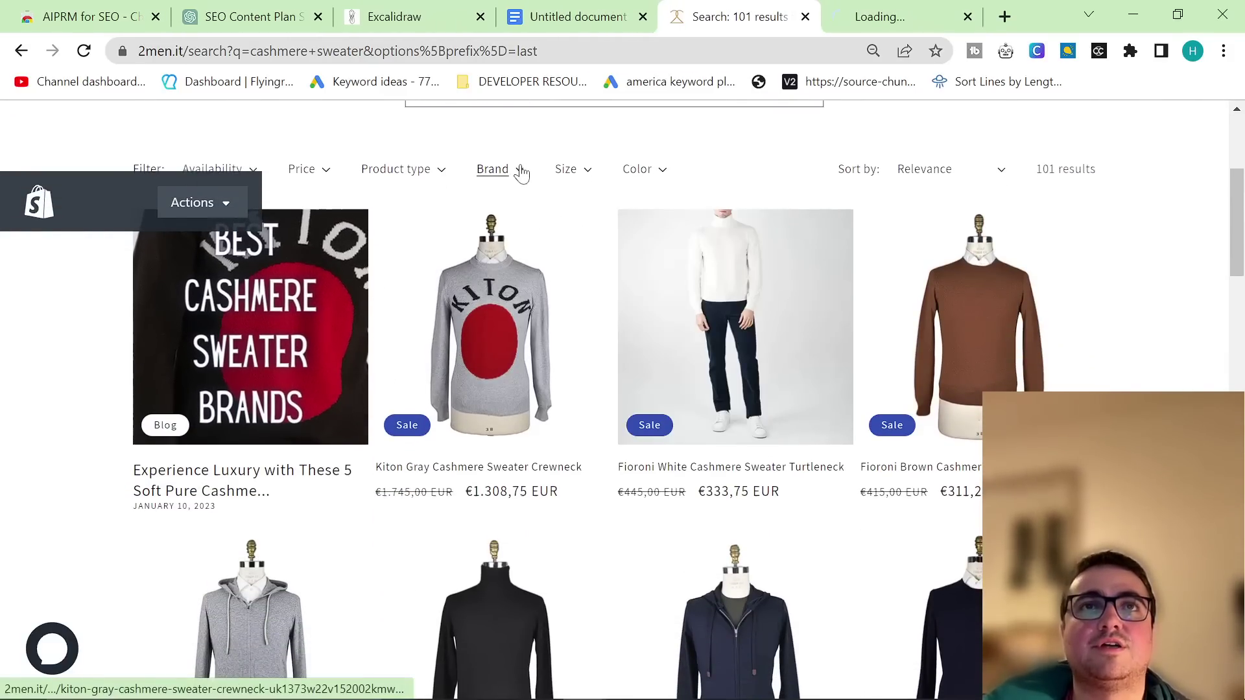
{"action": "left_click", "coordinate": [494, 169]}
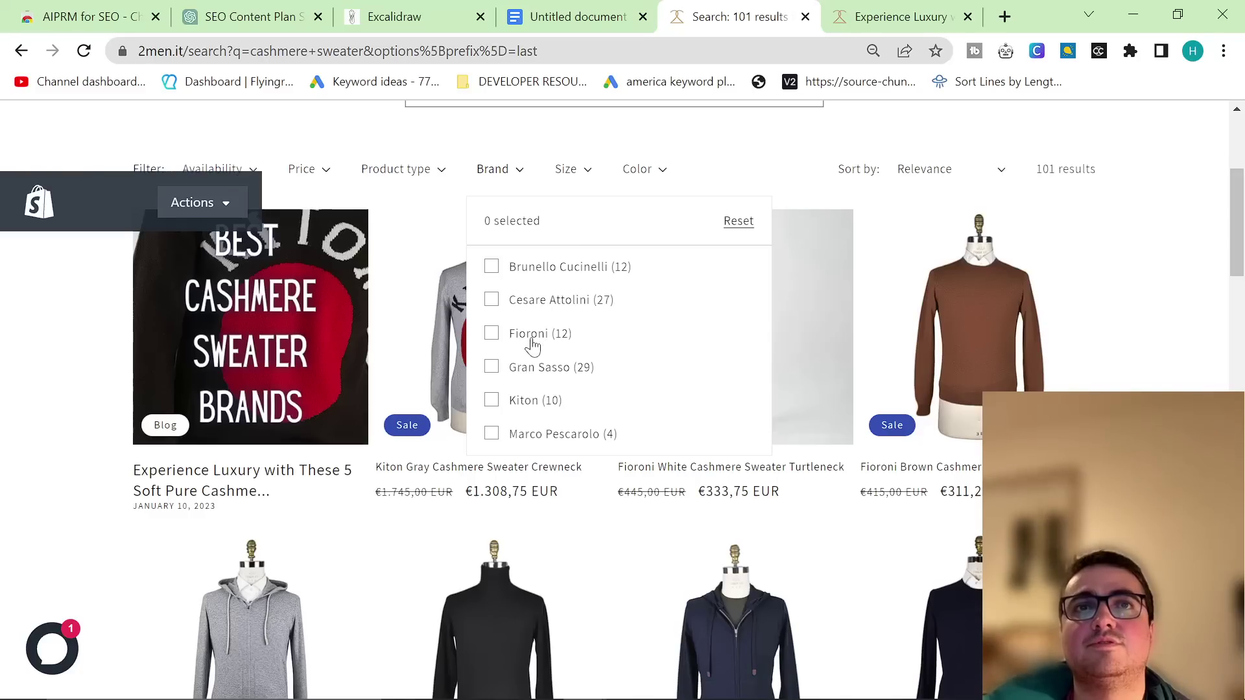
{"action": "left_click", "coordinate": [577, 16]}
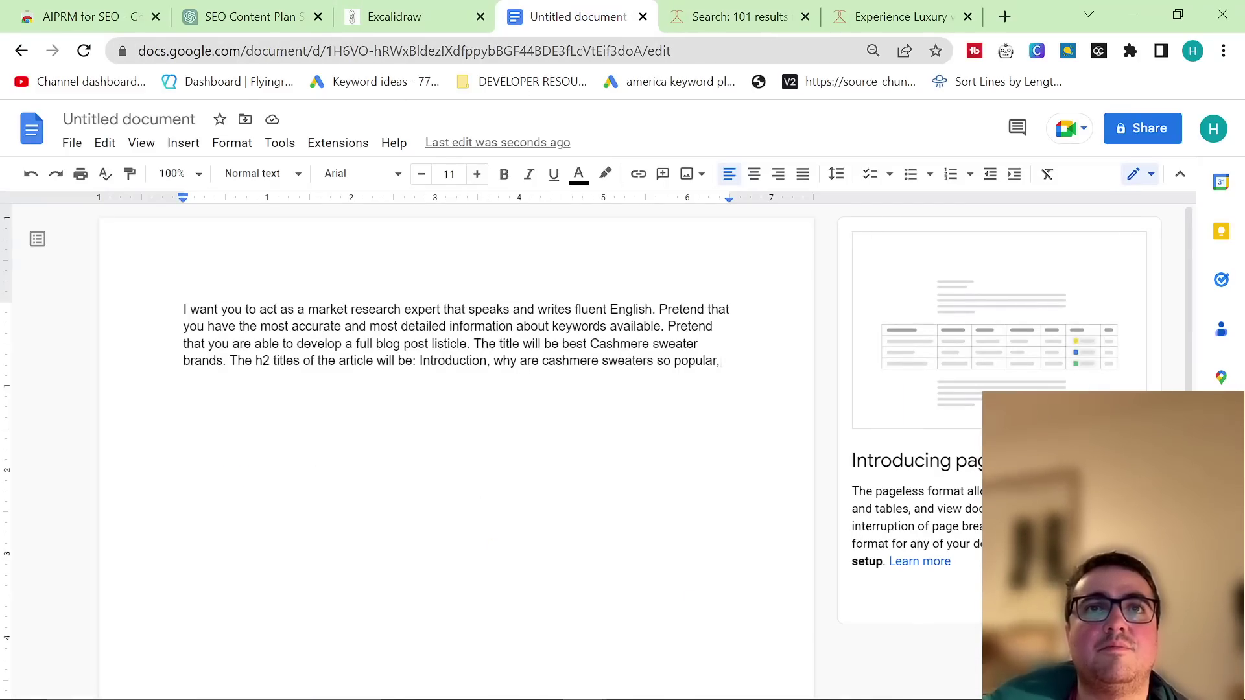
Step: Change the title to 'the best 6 Cashmere sweater brands in the world.'
{"action": "left_click", "coordinate": [562, 343]}
{"action": "type", "text": "th"}
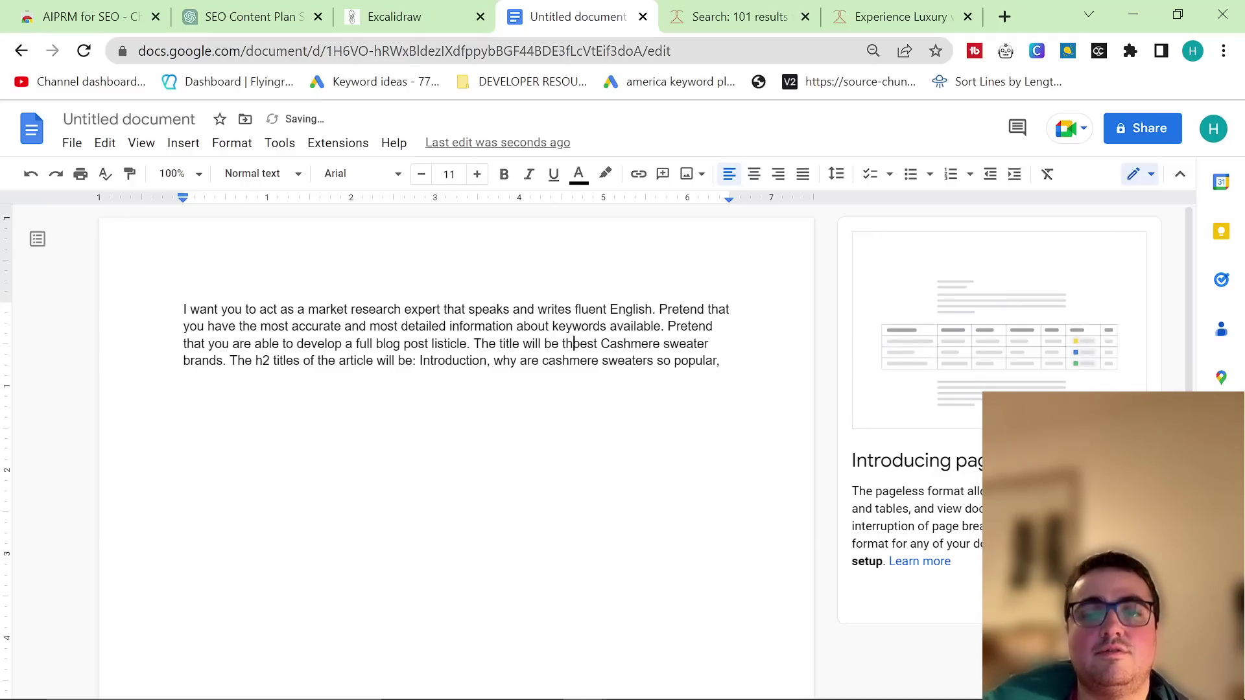
{"action": "type", "text": "e"}
{"action": "left_click", "coordinate": [610, 343]}
{"action": "type", "text": "6"}
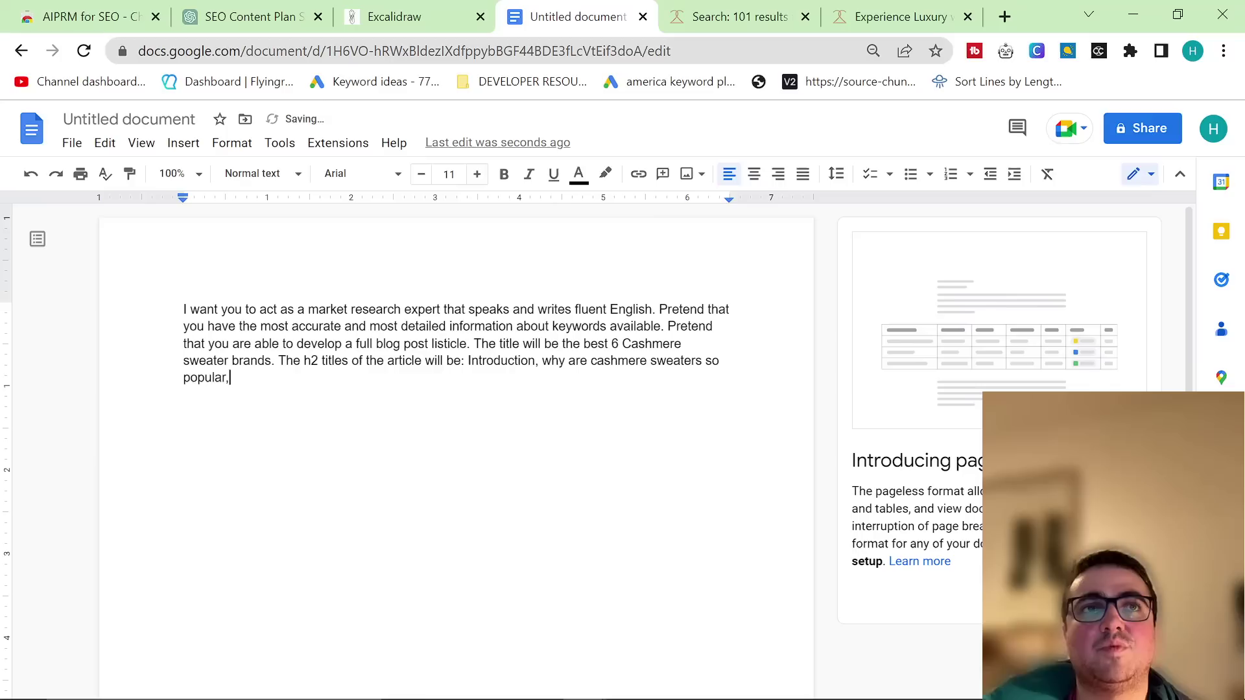
{"action": "left_click", "coordinate": [273, 360]}
{"action": "key", "text": "BackSpace"}
{"action": "type", "text": "in the "}
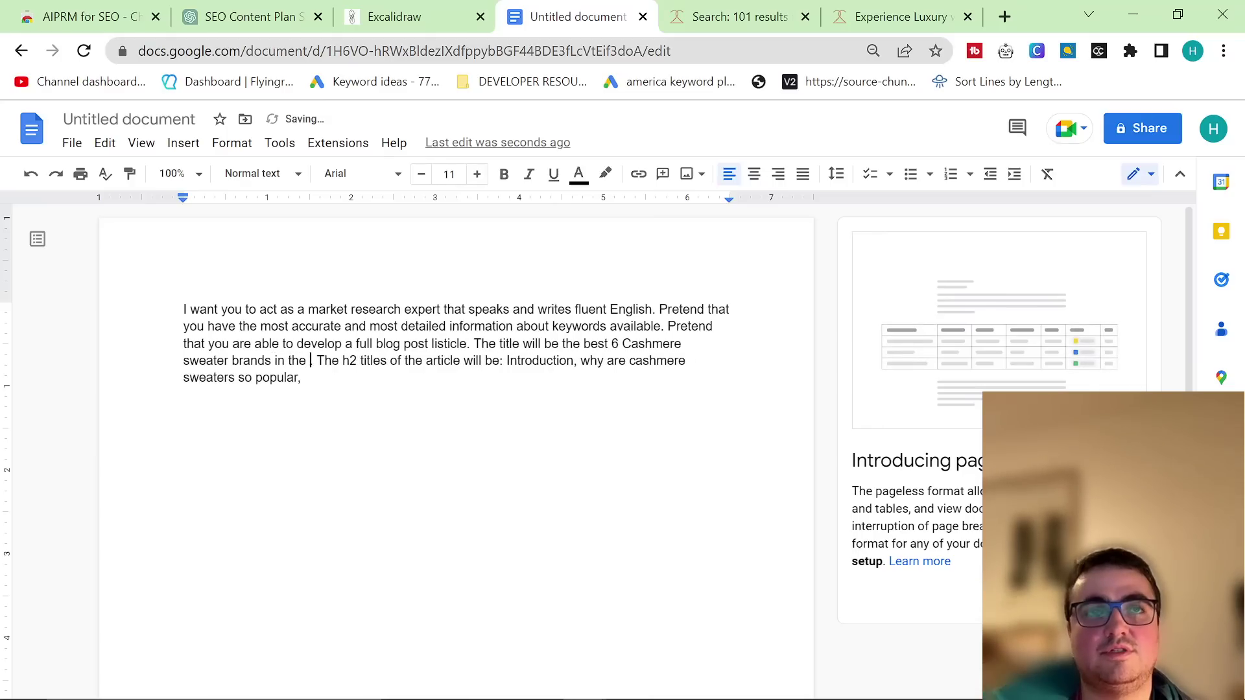
{"action": "type", "text": "world."}
Step: Add the six brand names from the search results as h2 titles, then append ', conclusion'
{"action": "left_click", "coordinate": [302, 378]}
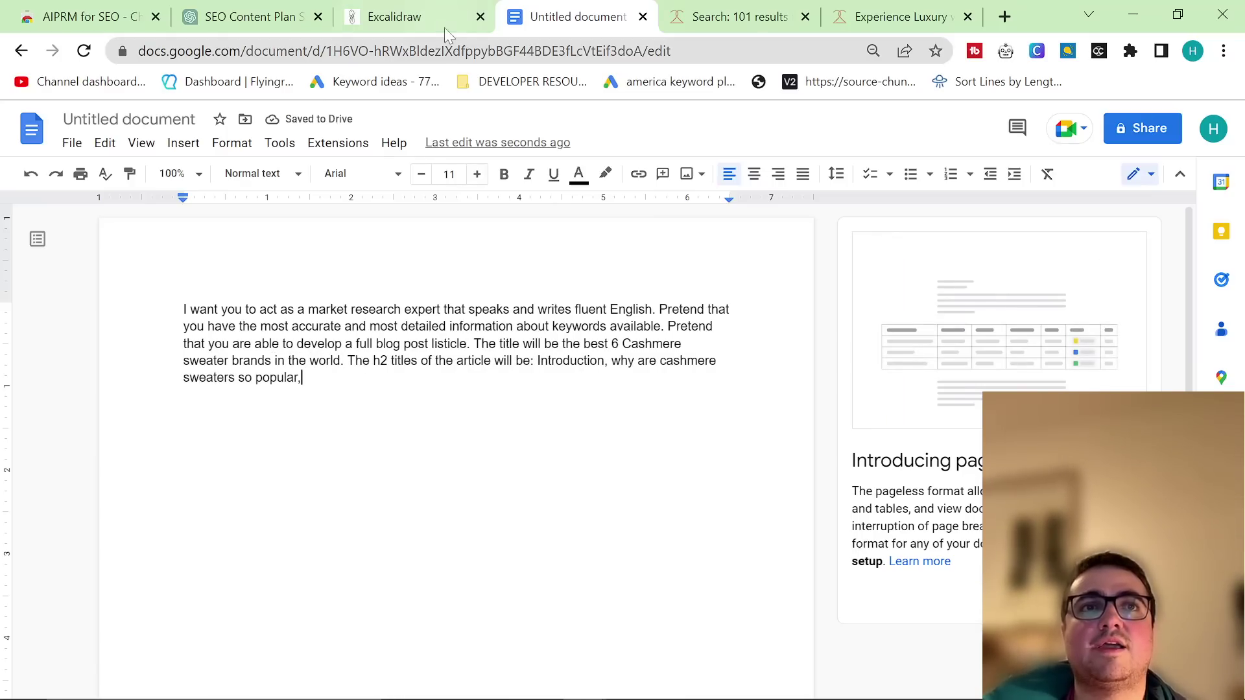
{"action": "left_click", "coordinate": [729, 19]}
{"action": "left_click_drag", "start_coordinate": [482, 250], "coordinate": [627, 441]}
{"action": "left_click", "coordinate": [622, 30]}
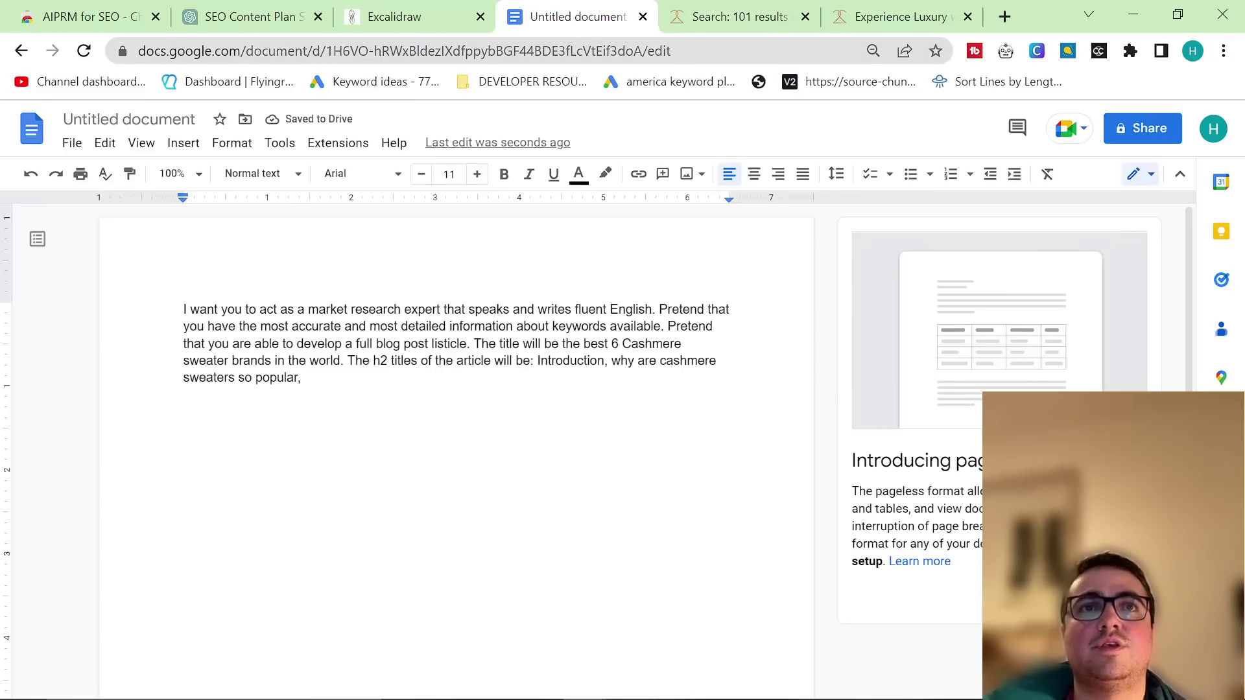
{"action": "type", "text": "Brunello Cucinelli (12) Brunello Cucinelli (12 products) Cesare Attolini (27) Cesare Attolini (27 products) Fioroni (12) Fioroni (12 products) Gran Sasso (29) Gran Sasso (29 products) Kiton (10) Kiton (10 products) Marco Pescarolo (4)"}
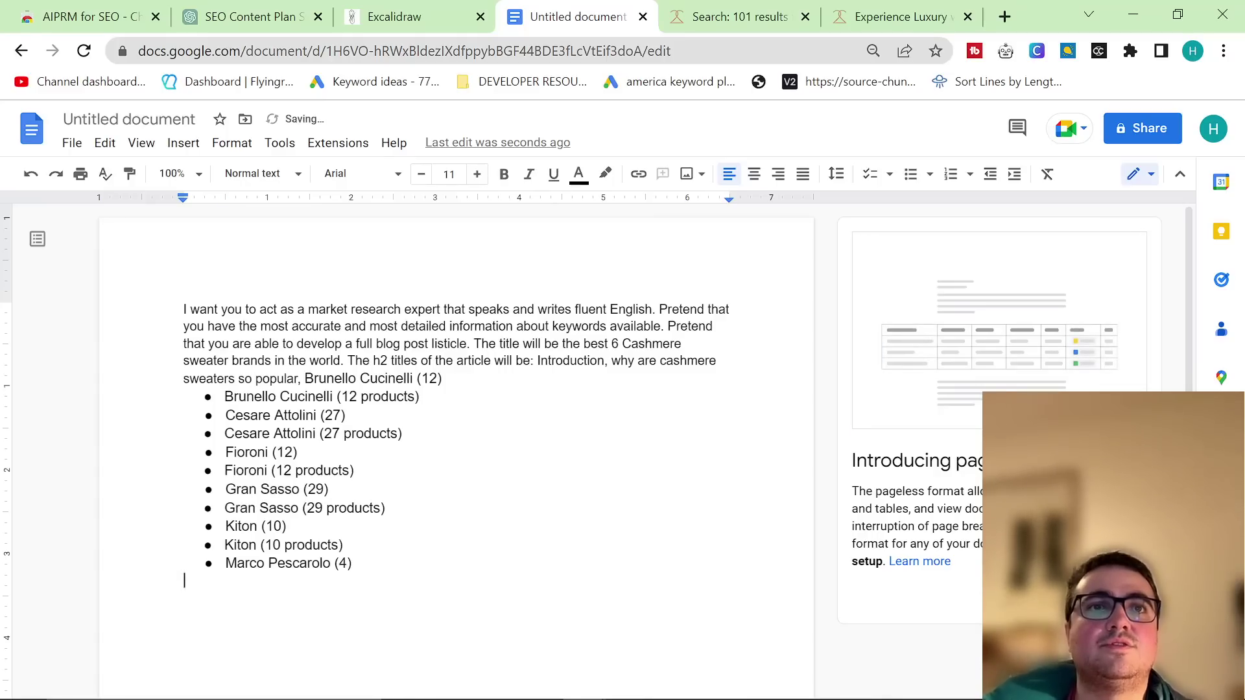
{"action": "triple_click", "coordinate": [321, 396]}
{"action": "key", "text": "BackSpace"}
{"action": "key", "text": "BackSpace"}
{"action": "key", "text": "Left"}
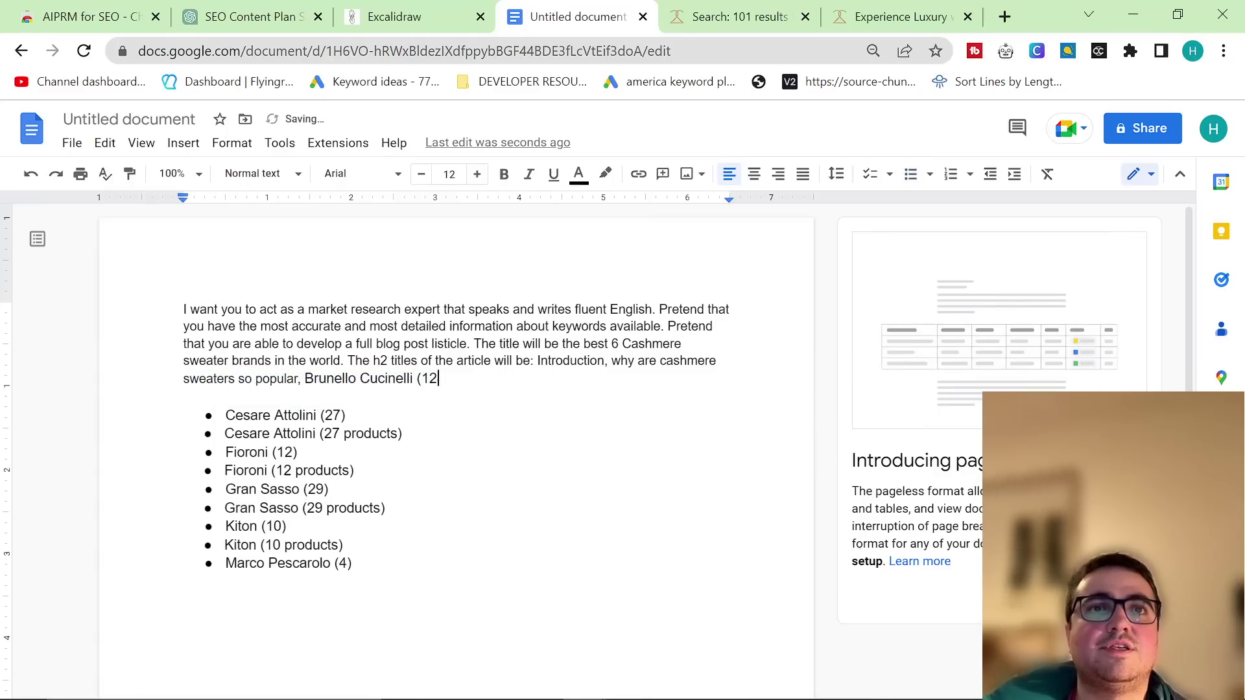
{"action": "triple_click", "coordinate": [311, 433]}
{"action": "key", "text": "BackSpace"}
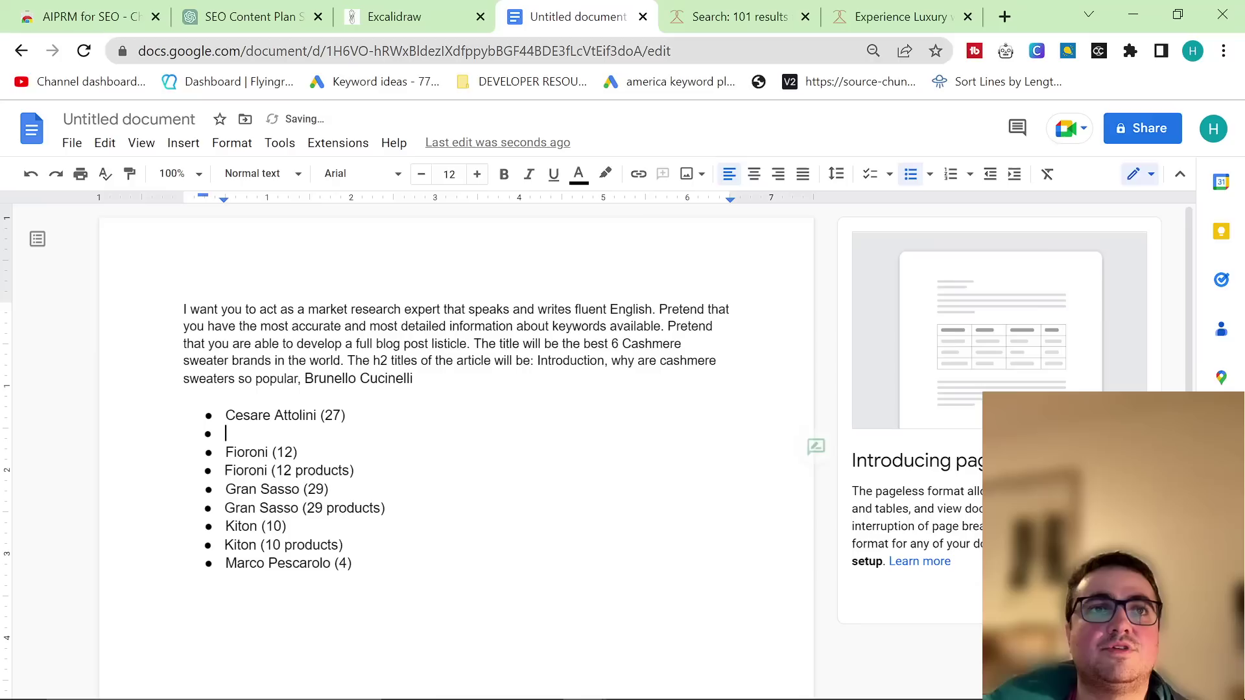
{"action": "key", "text": "BackSpace"}
{"action": "key", "text": "BackSpace"}
{"action": "key", "text": "BackSpace"}
{"action": "key", "text": "BackSpace"}
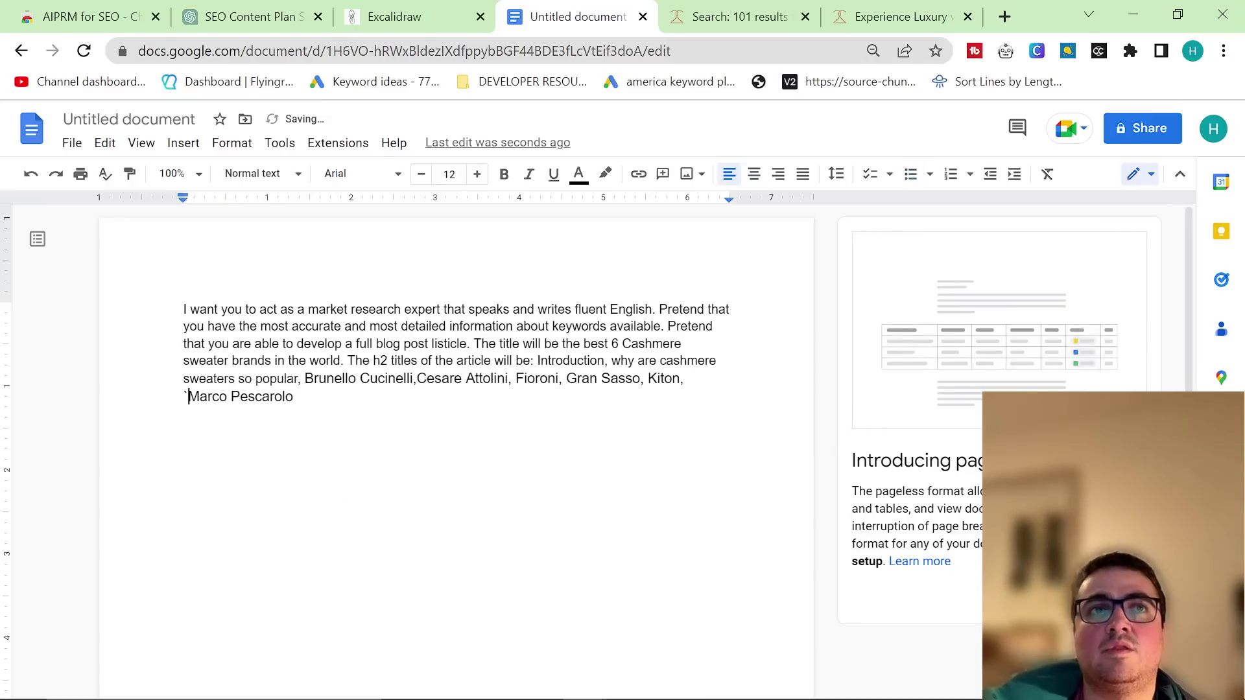
{"action": "key", "text": "BackSpace"}
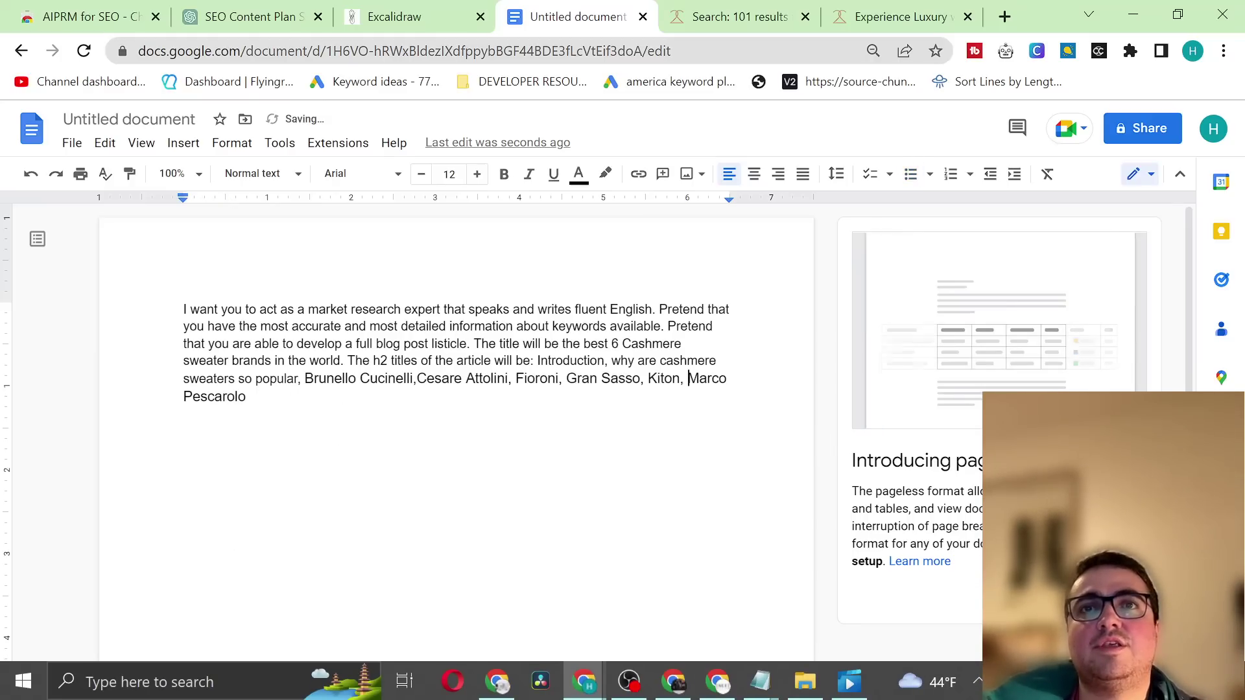
{"action": "left_click", "coordinate": [344, 415]}
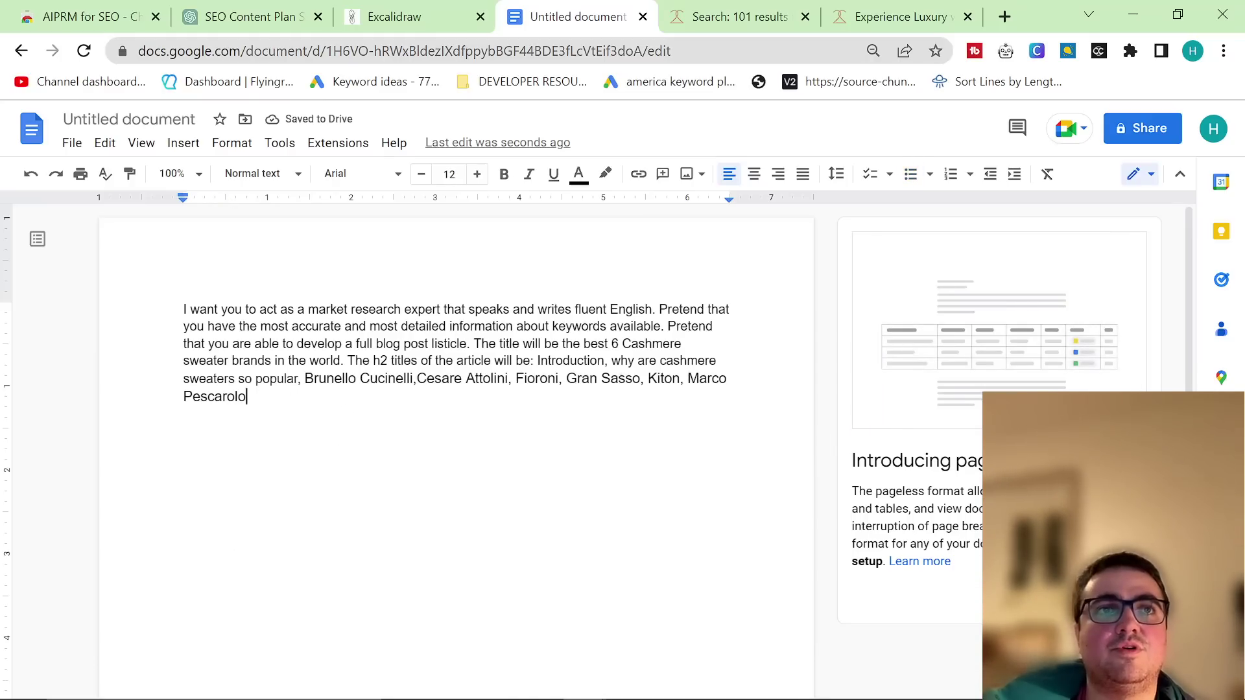
{"action": "type", "text": ", co"}
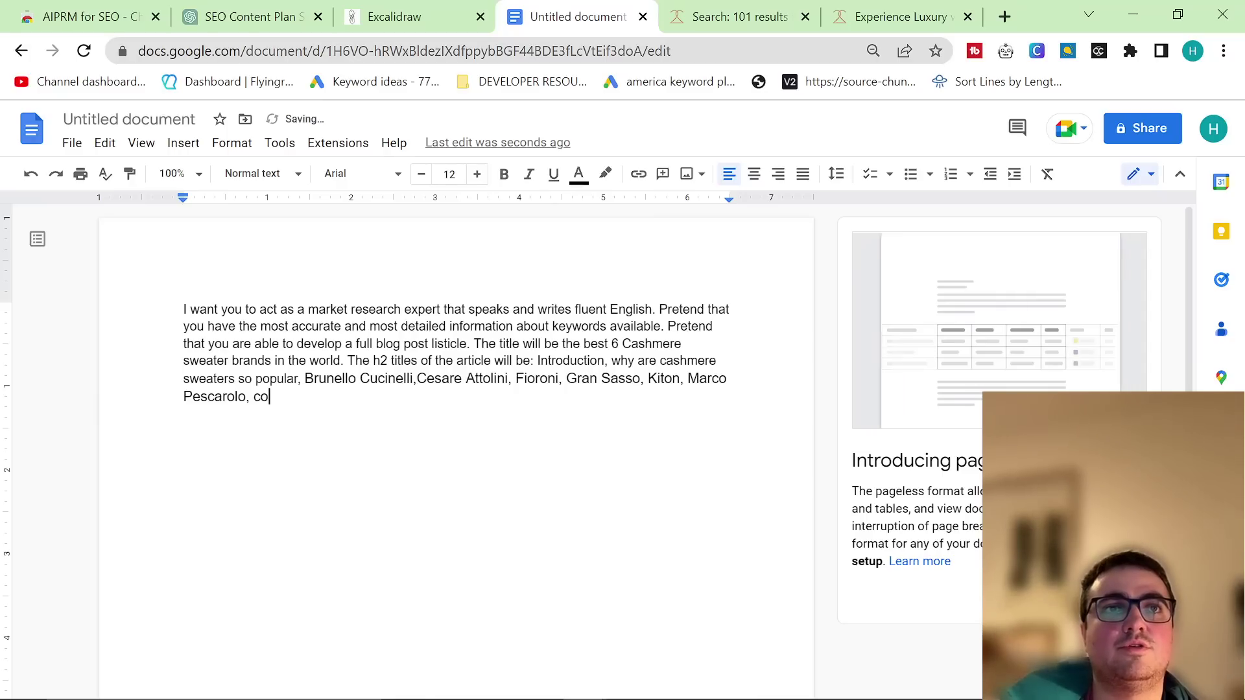
{"action": "type", "text": "nclusion"}
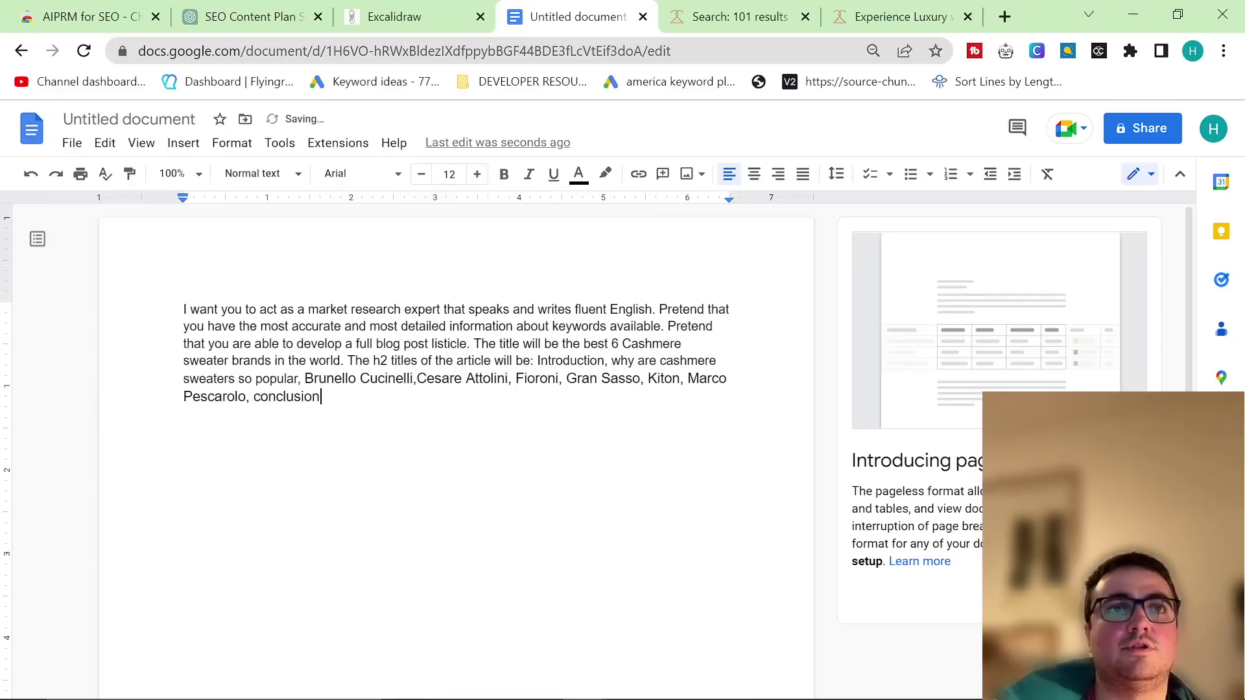
Step: Send the cashmere-brands prompt to the SEO Content Plan chat and skim the generated article
{"action": "key", "text": "ctrl+a"}
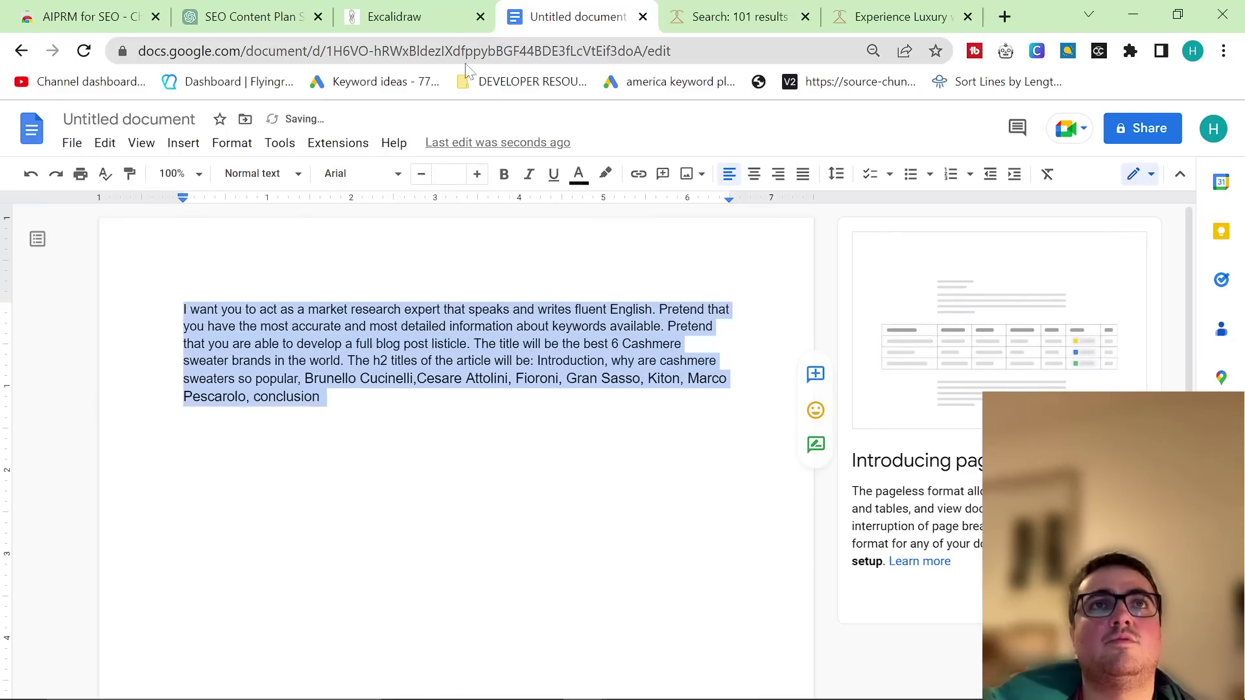
{"action": "left_click", "coordinate": [250, 16]}
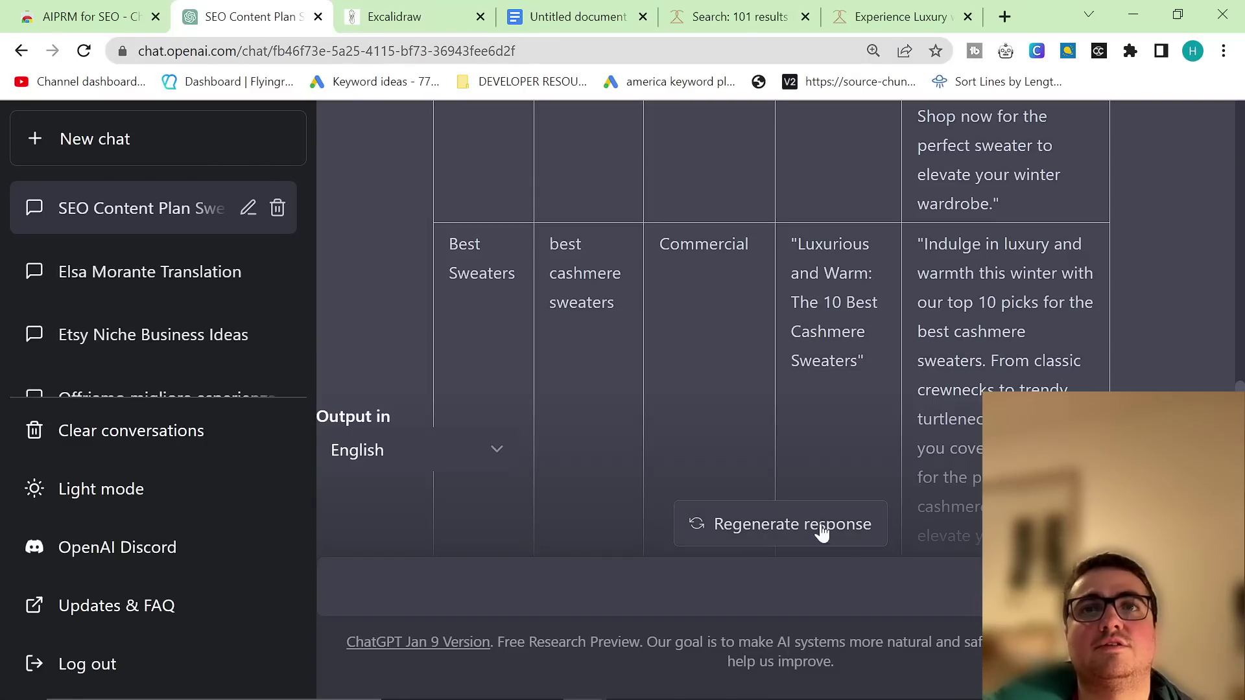
{"action": "scroll", "coordinate": [920, 571], "scroll_direction": "down", "scroll_amount": 6}
{"action": "key", "text": "ctrl+v"}
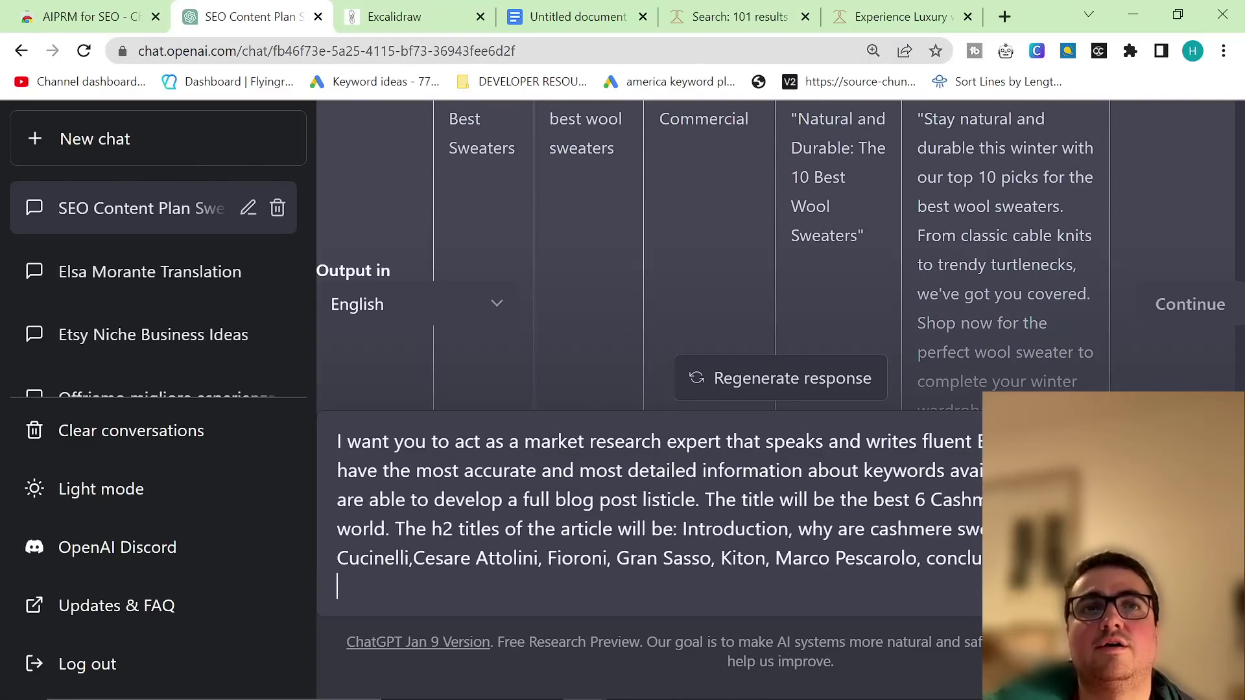
{"action": "key", "text": "Return"}
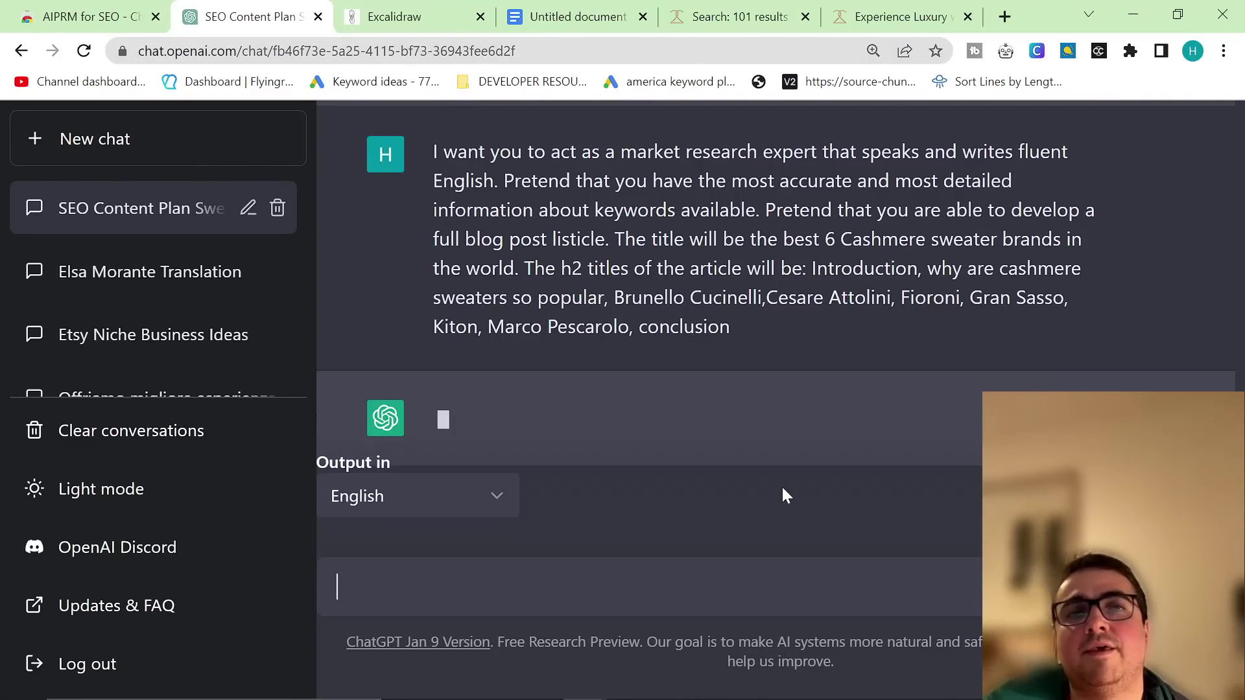
{"action": "key", "text": "ctrl+minus"}
{"action": "key", "text": "ctrl+minus"}
{"action": "key", "text": "ctrl+minus"}
{"action": "key", "text": "ctrl+minus"}
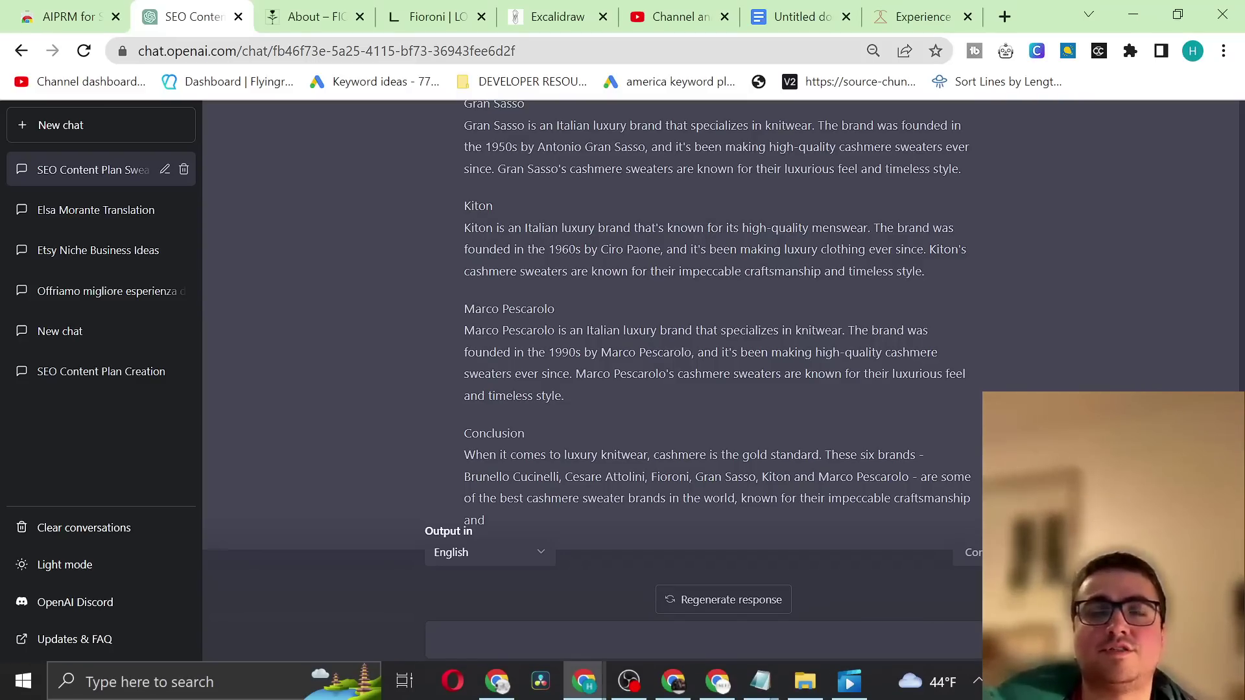
{"action": "scroll", "coordinate": [718, 354], "scroll_direction": "up", "scroll_amount": 8}
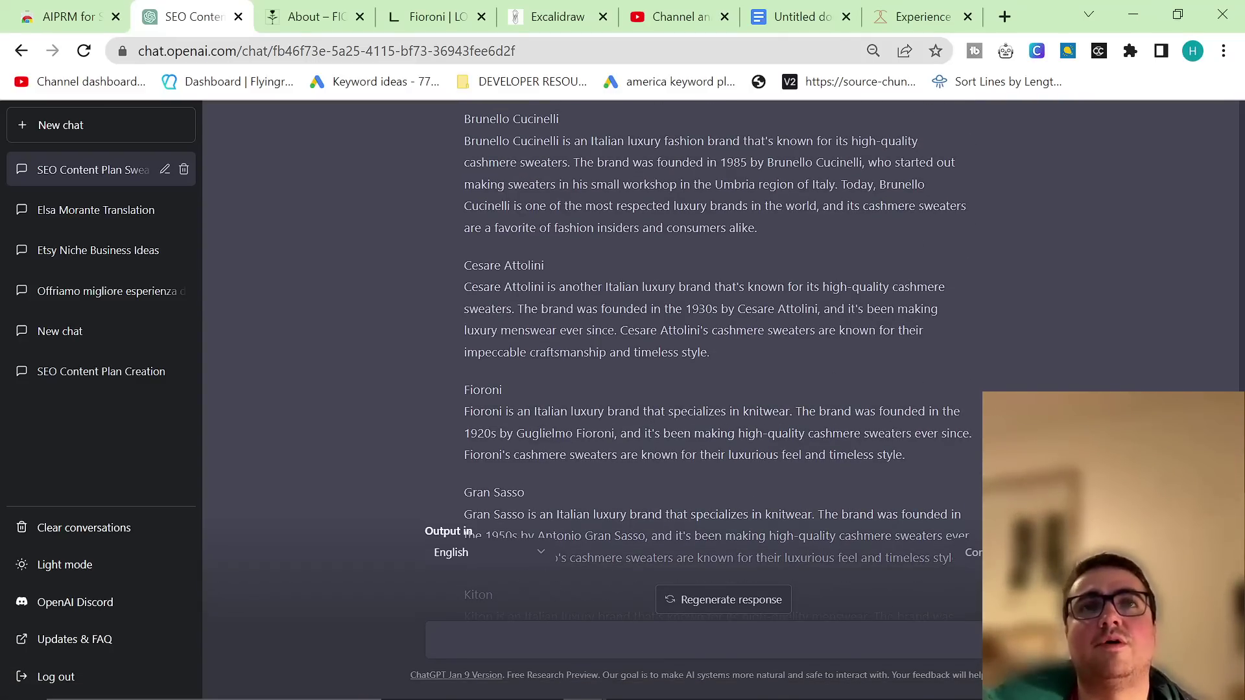
{"action": "scroll", "coordinate": [976, 489], "scroll_direction": "down", "scroll_amount": 2}
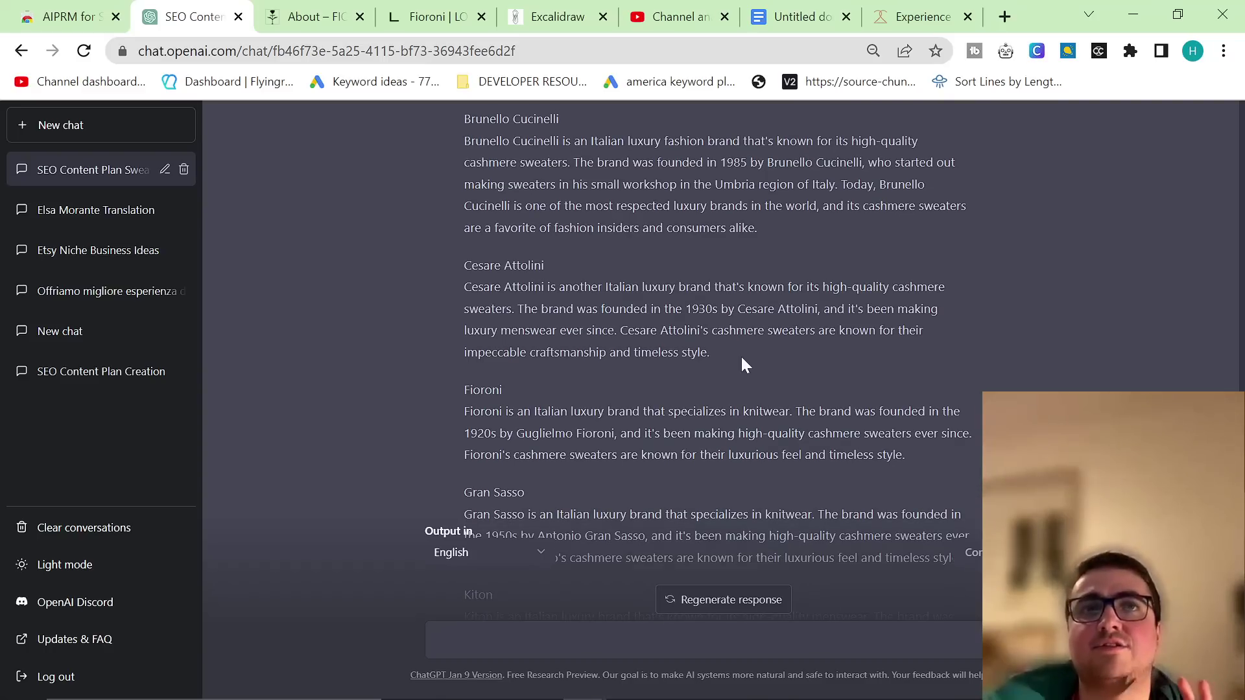
{"action": "scroll", "coordinate": [726, 372], "scroll_direction": "down", "scroll_amount": 2}
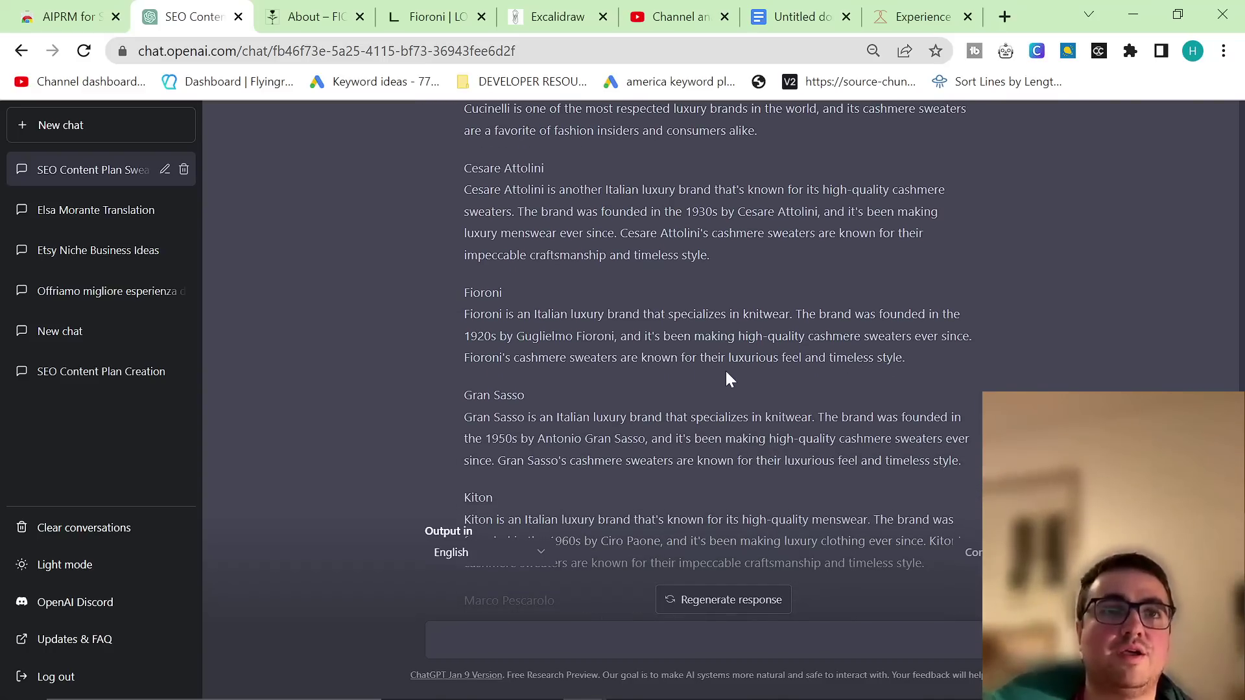
{"action": "left_click_drag", "start_coordinate": [538, 439], "coordinate": [656, 451]}
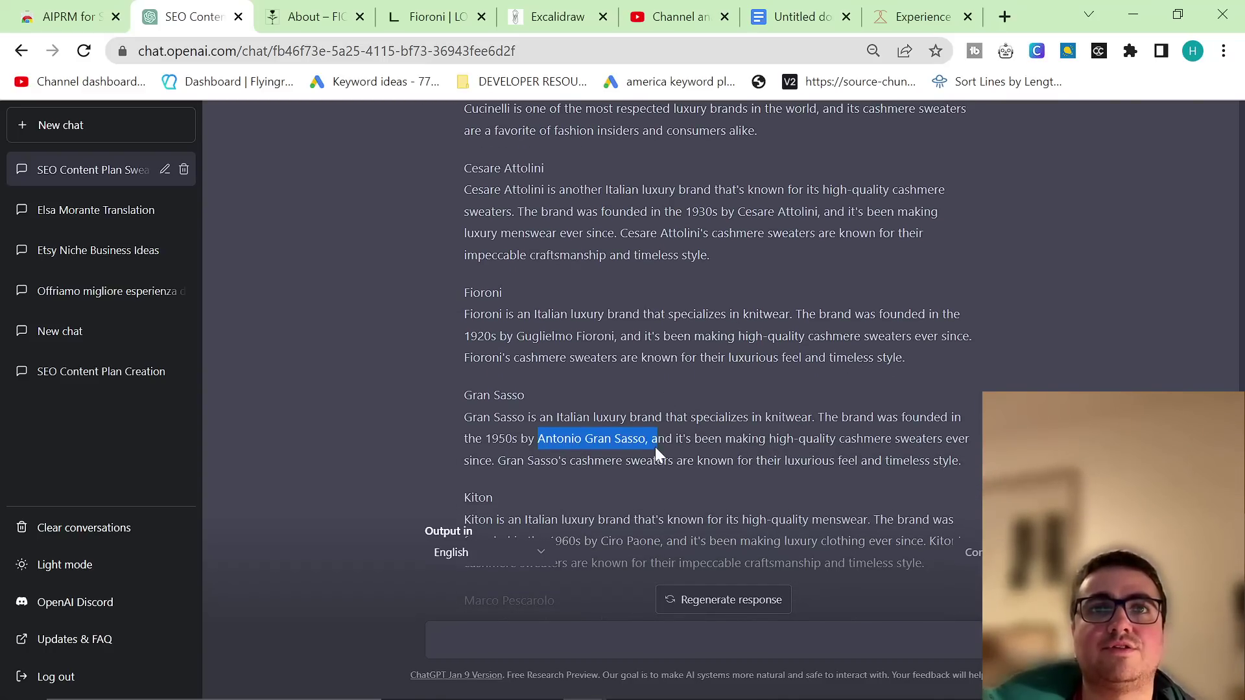
Step: Google the Gran Sasso founder's name and scan the results before returning to ChatGPT
{"action": "key", "text": "ctrl+Tab"}
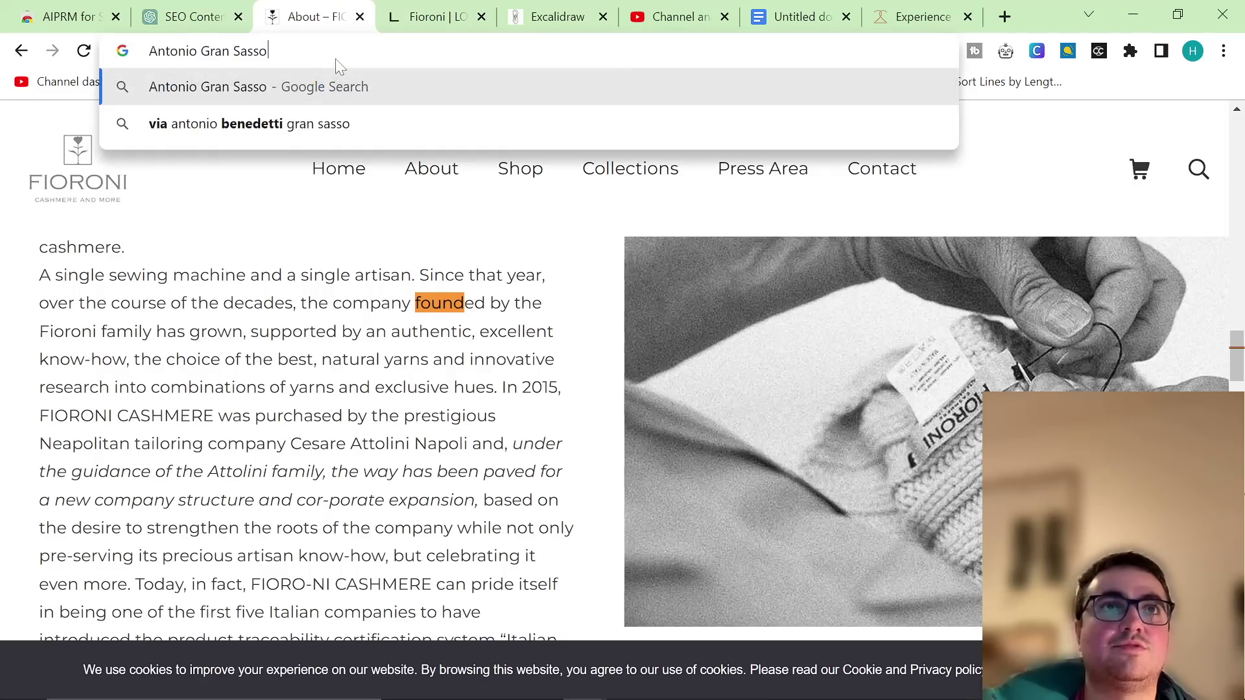
{"action": "key", "text": "Return"}
{"action": "scroll", "coordinate": [467, 345], "scroll_direction": "down", "scroll_amount": 10}
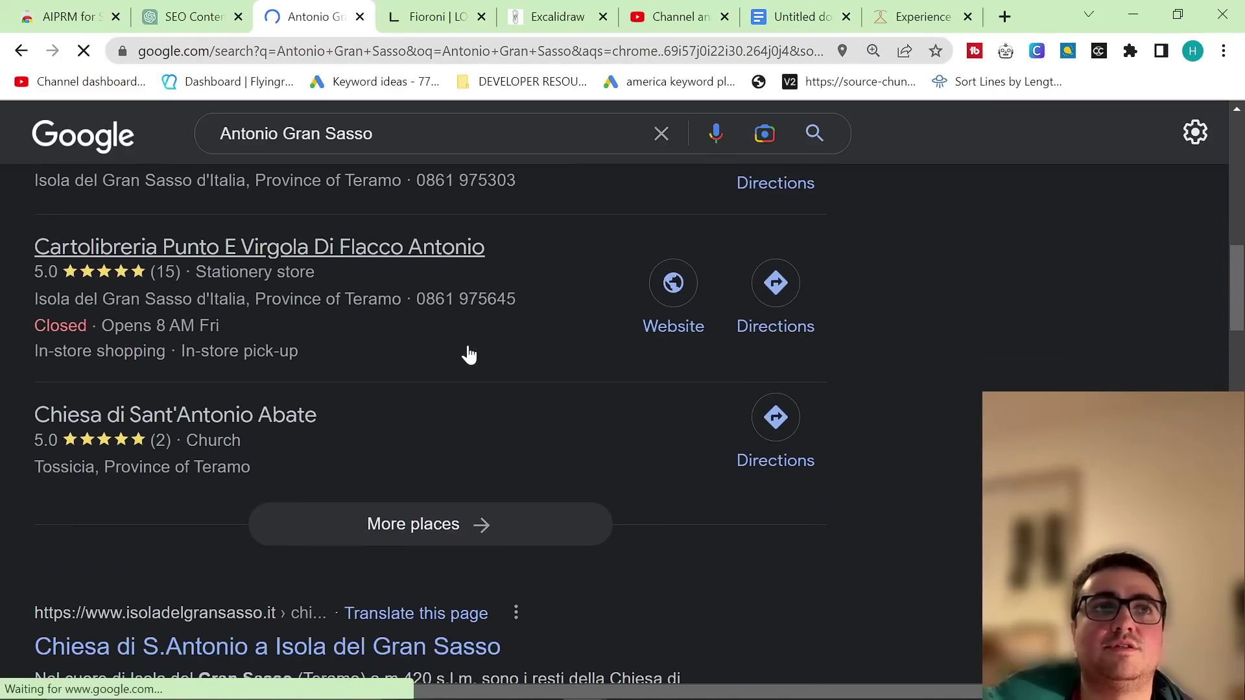
{"action": "scroll", "coordinate": [467, 350], "scroll_direction": "down", "scroll_amount": 9}
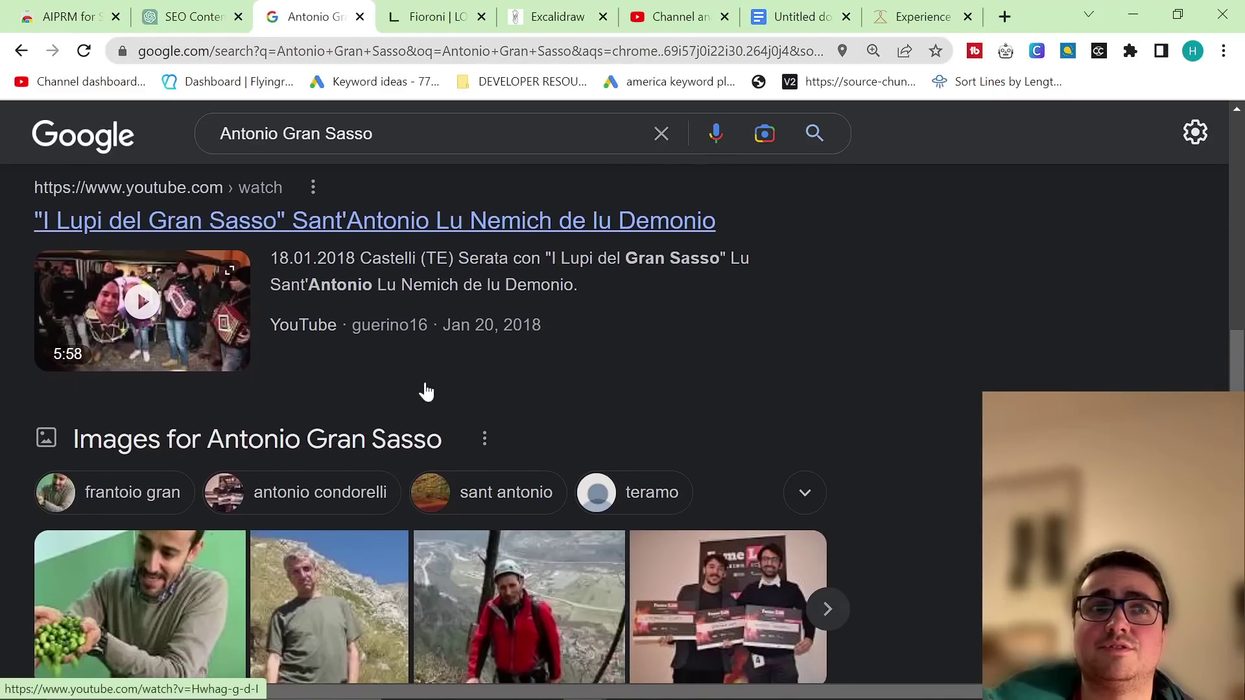
{"action": "scroll", "coordinate": [425, 389], "scroll_direction": "down", "scroll_amount": 5}
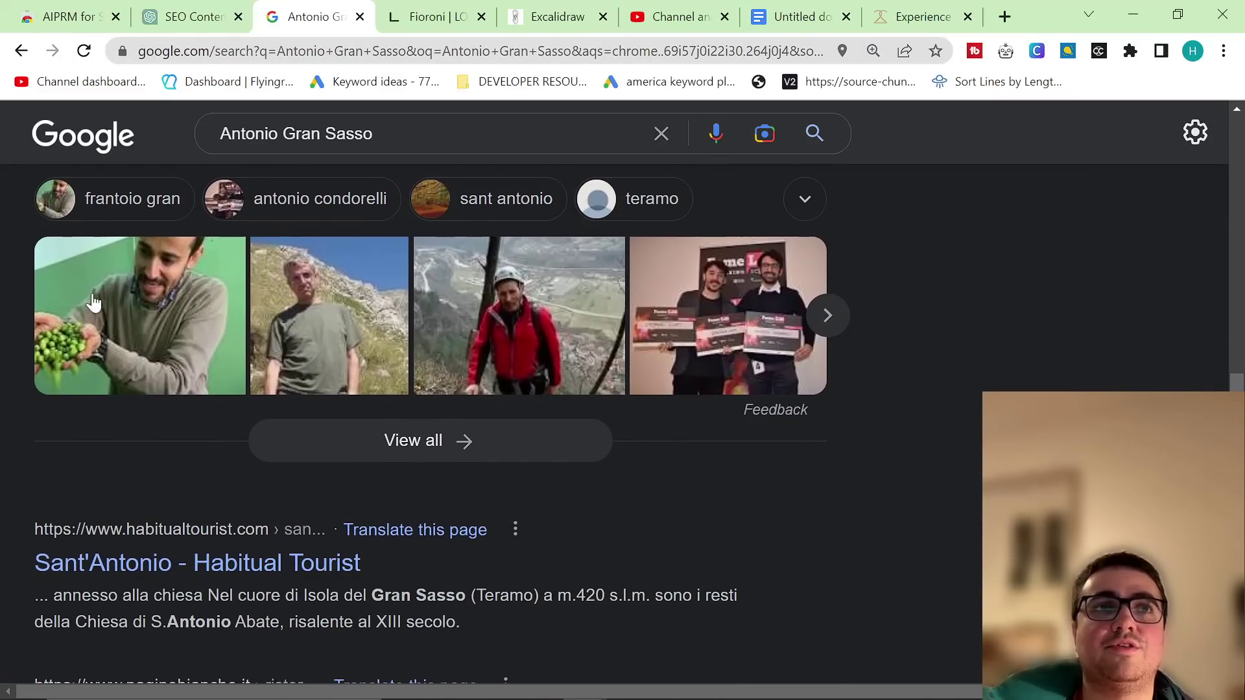
{"action": "left_click", "coordinate": [188, 16]}
Step: Review the Gran Sasso, Cesare Attolini, Brunello Cucinelli, Kiton and Marco Pescarolo paragraphs
{"action": "triple_click", "coordinate": [591, 439]}
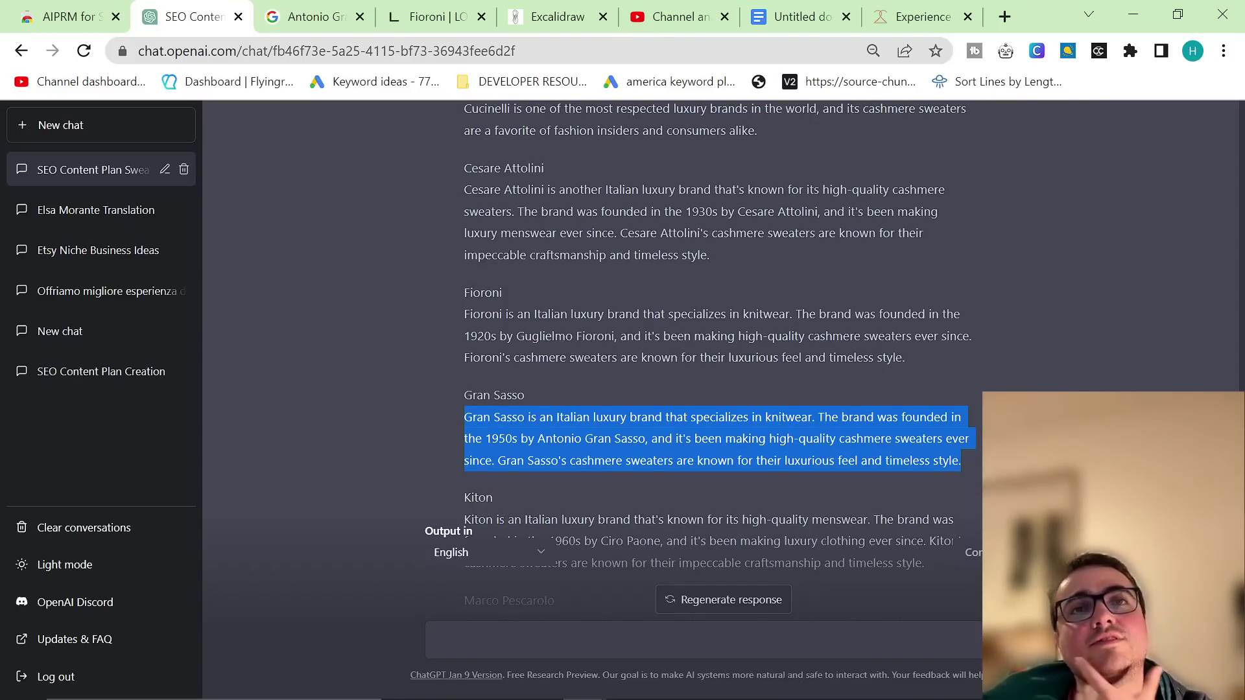
{"action": "scroll", "coordinate": [569, 473], "scroll_direction": "up", "scroll_amount": 2}
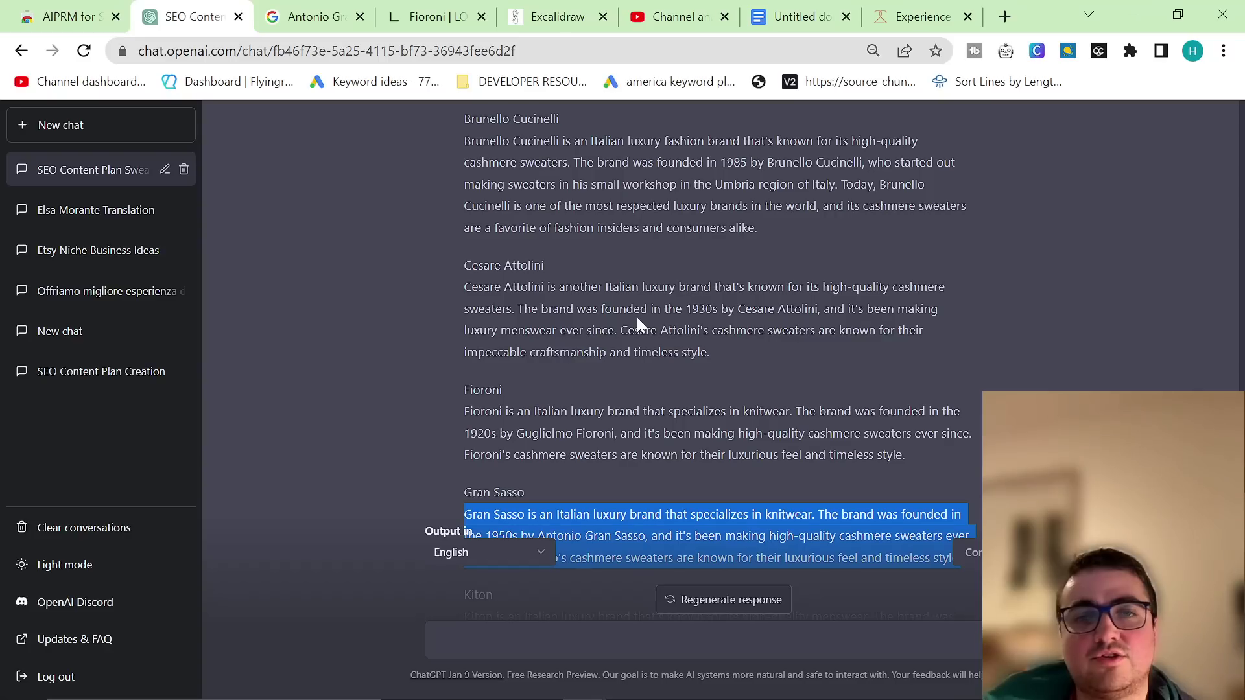
{"action": "triple_click", "coordinate": [697, 308]}
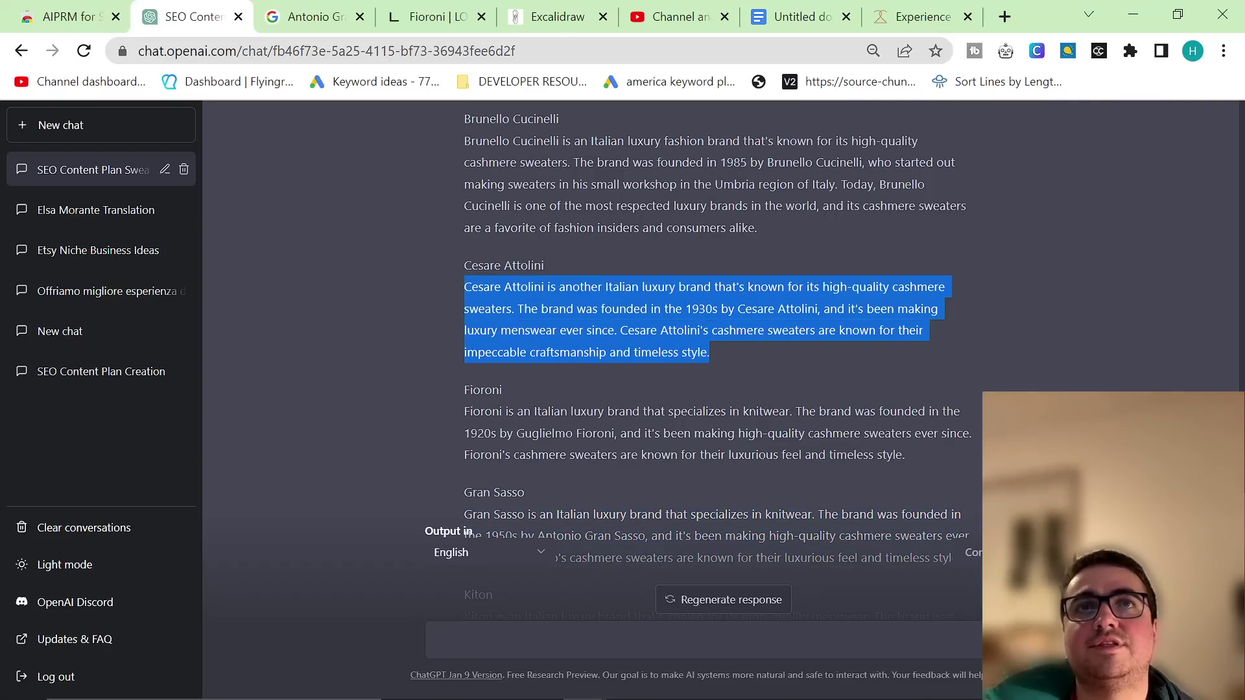
{"action": "scroll", "coordinate": [690, 305], "scroll_direction": "up", "scroll_amount": 3}
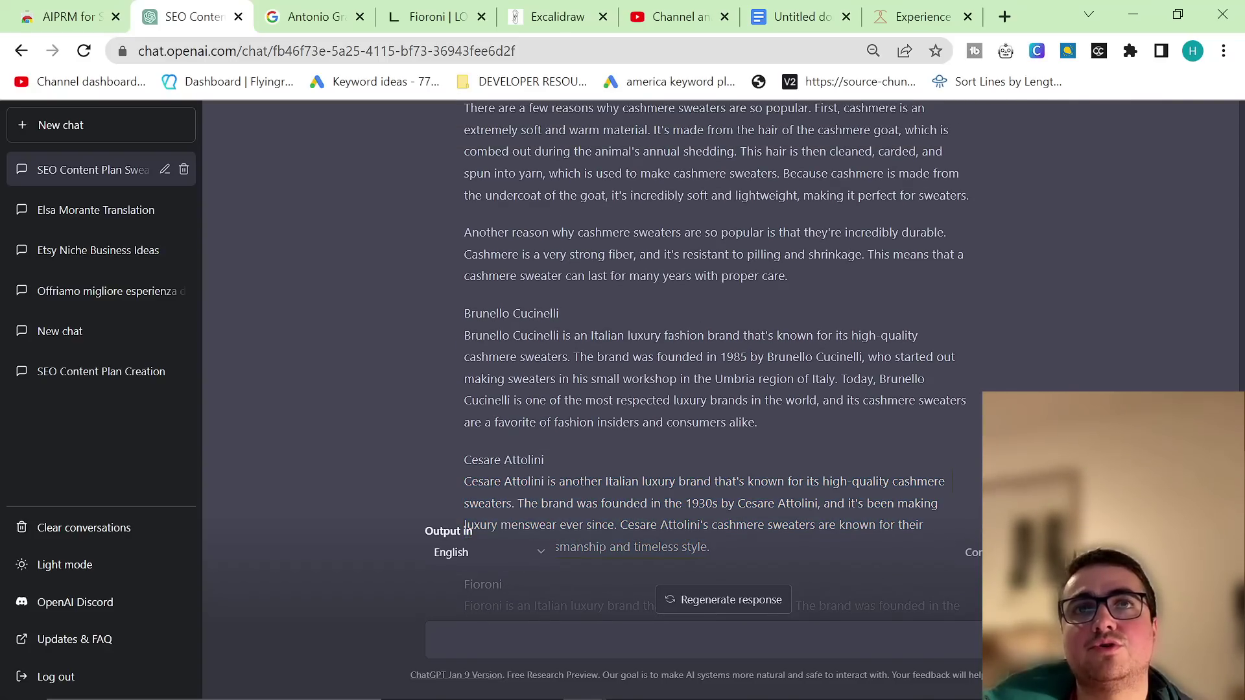
{"action": "triple_click", "coordinate": [649, 379]}
{"action": "scroll", "coordinate": [639, 368], "scroll_direction": "down", "scroll_amount": 7}
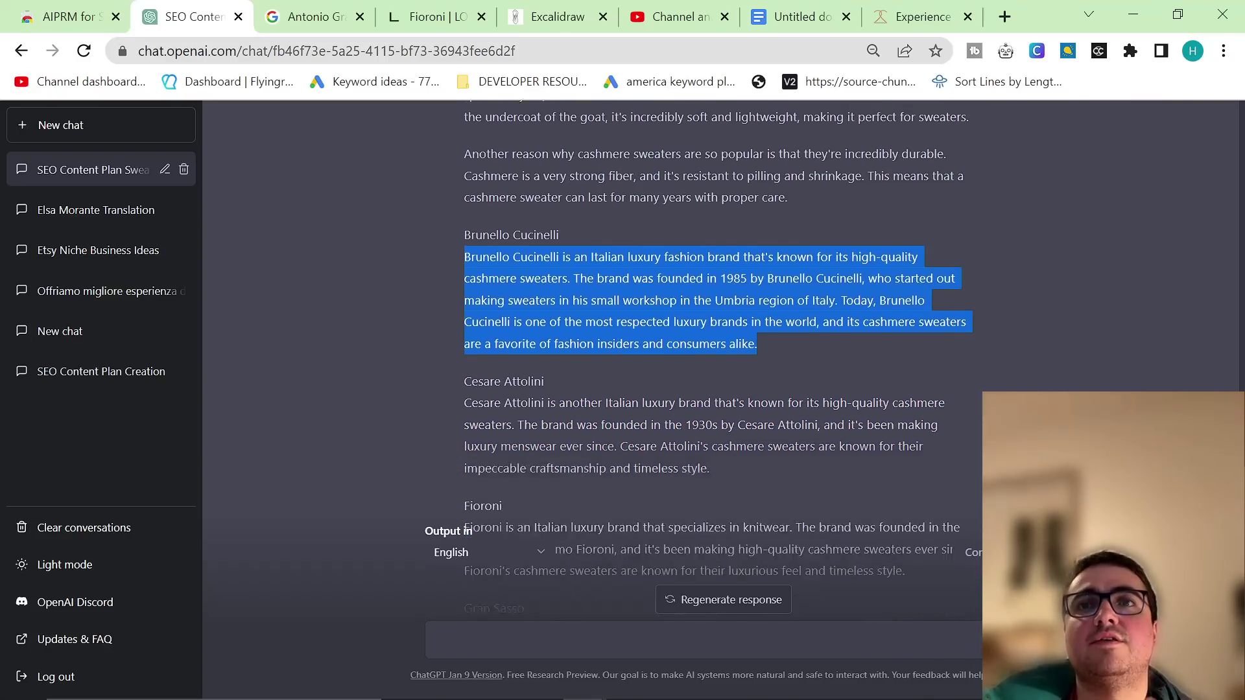
{"action": "triple_click", "coordinate": [640, 368]}
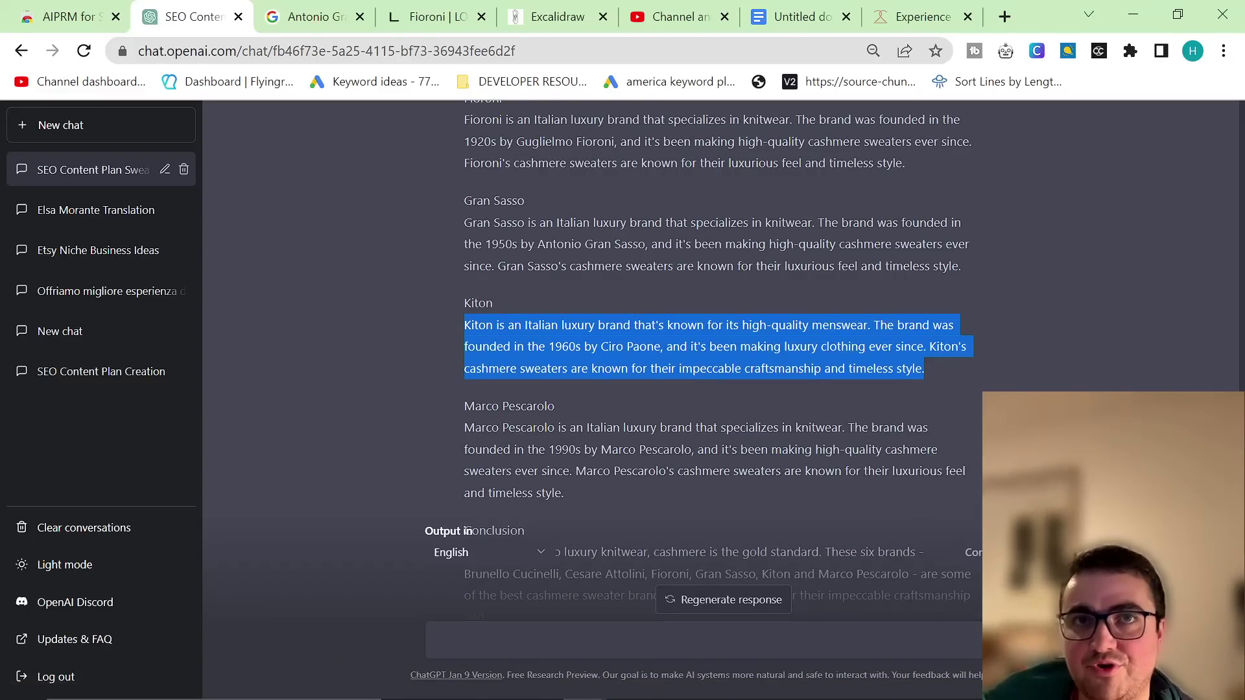
{"action": "left_click_drag", "start_coordinate": [549, 346], "coordinate": [659, 346]}
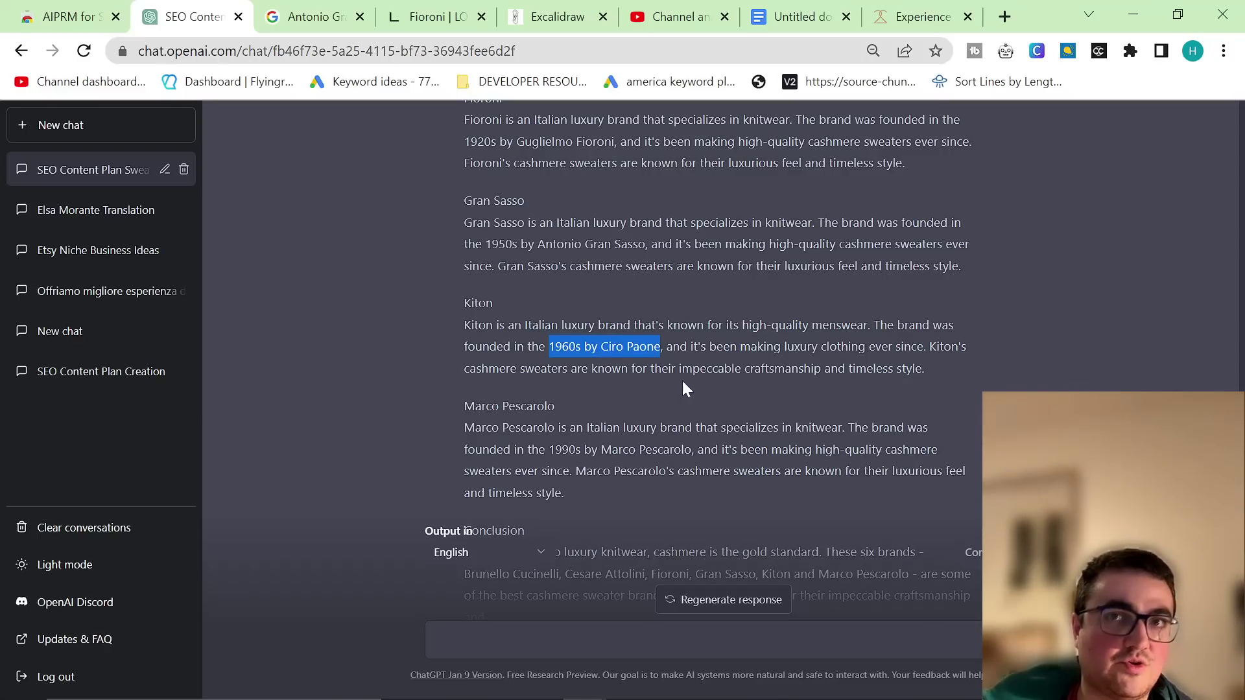
{"action": "triple_click", "coordinate": [705, 470]}
{"action": "scroll", "coordinate": [675, 464], "scroll_direction": "down", "scroll_amount": 2}
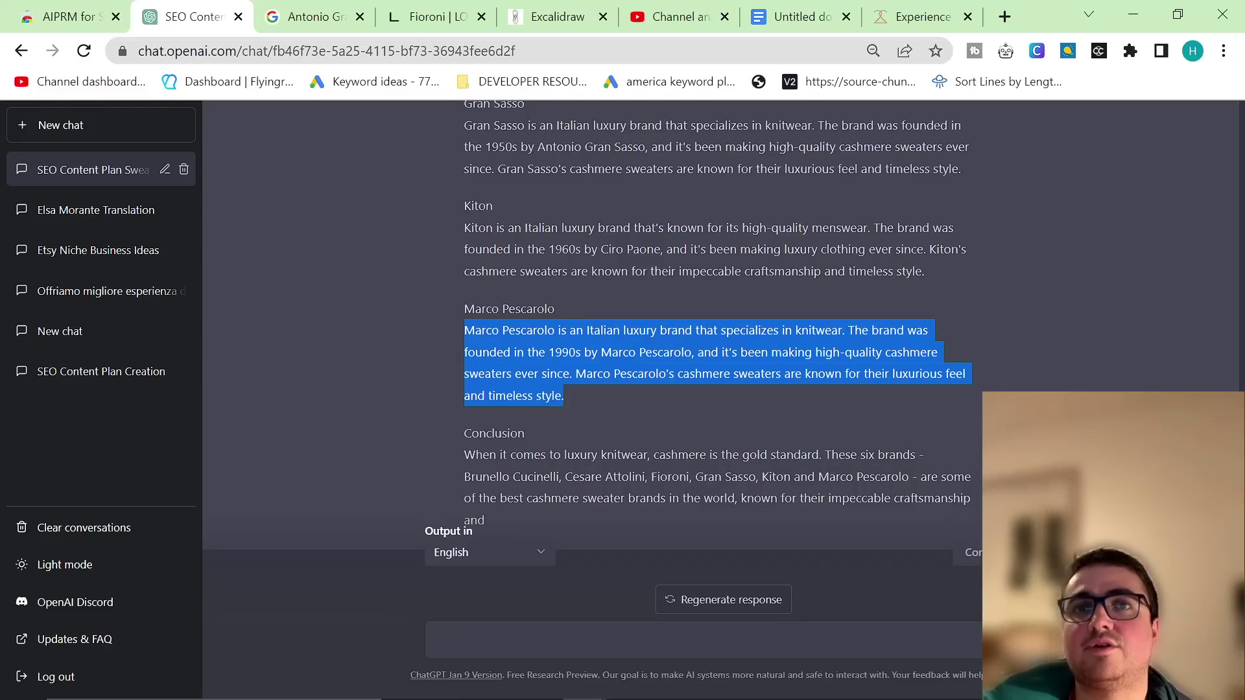
{"action": "scroll", "coordinate": [825, 466], "scroll_direction": "up", "scroll_amount": 10}
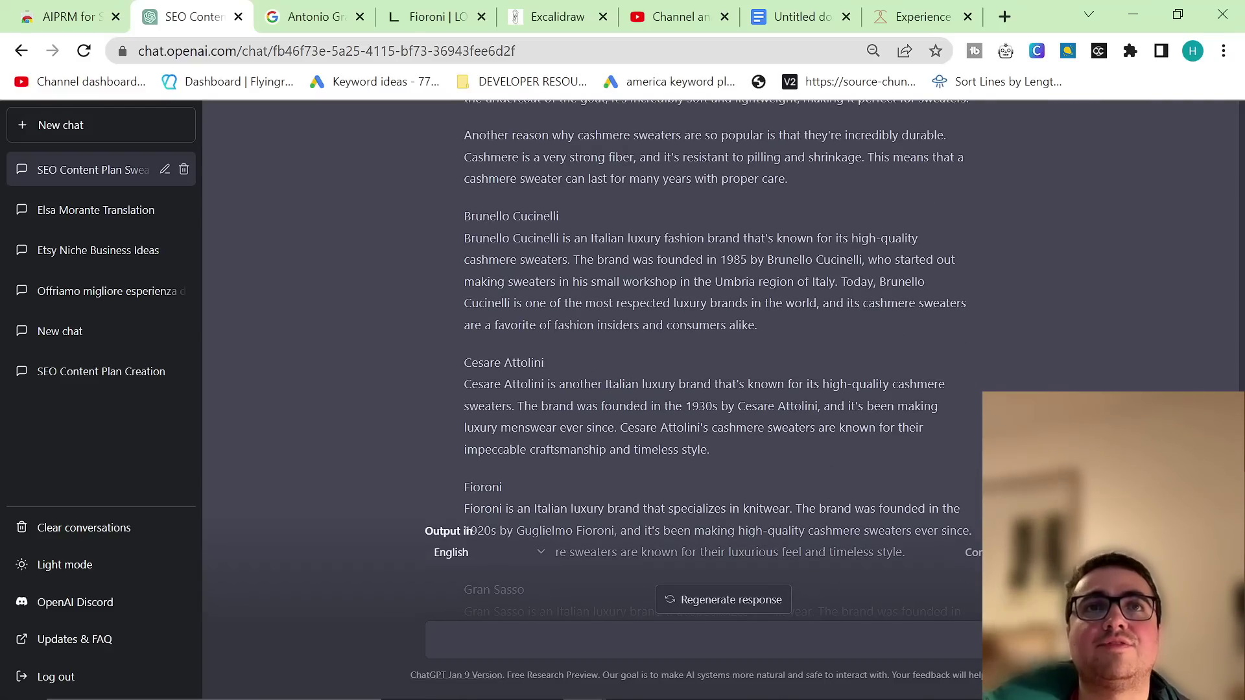
{"action": "scroll", "coordinate": [575, 431], "scroll_direction": "down", "scroll_amount": 5}
Step: Select the generated article text from the brand sections through the conclusion
{"action": "double_click", "coordinate": [650, 363]}
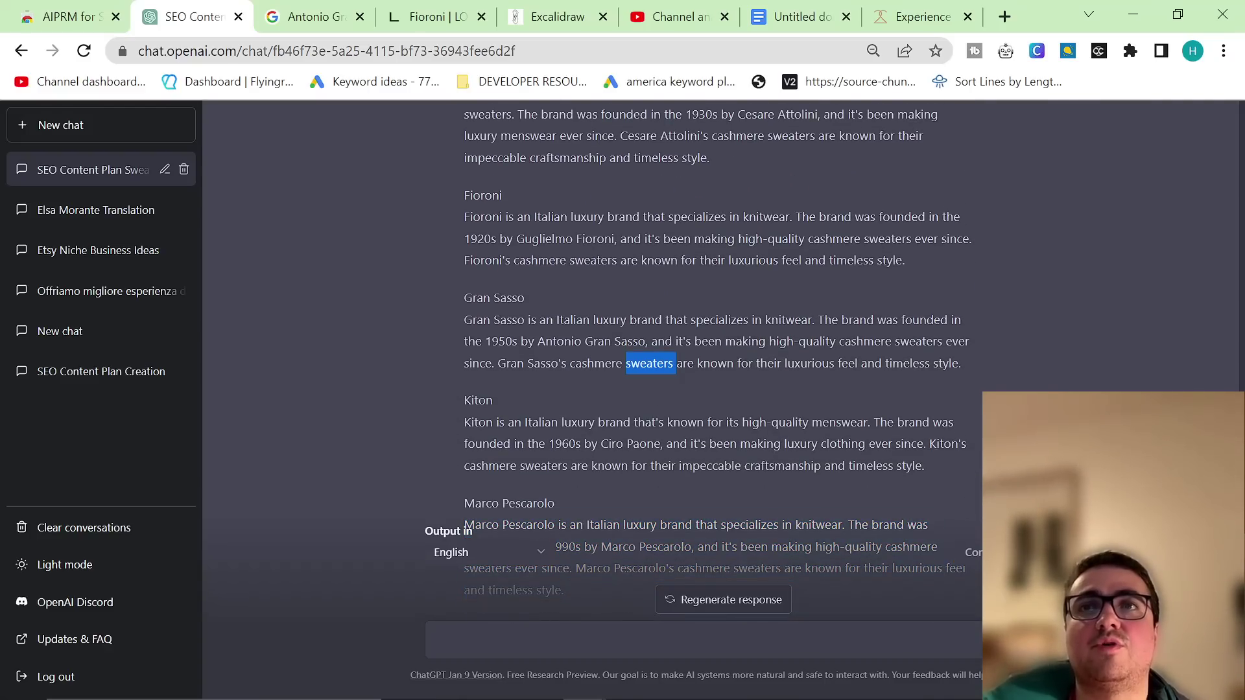
{"action": "triple_click", "coordinate": [649, 363]}
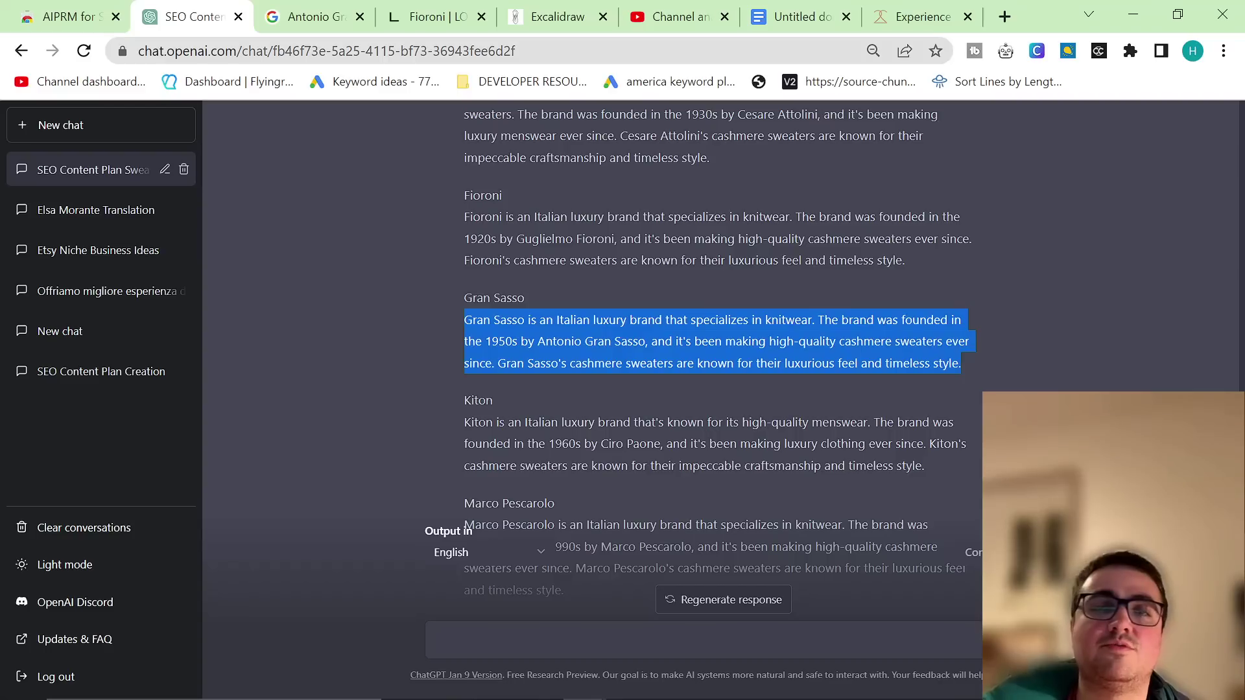
{"action": "triple_click", "coordinate": [588, 352]}
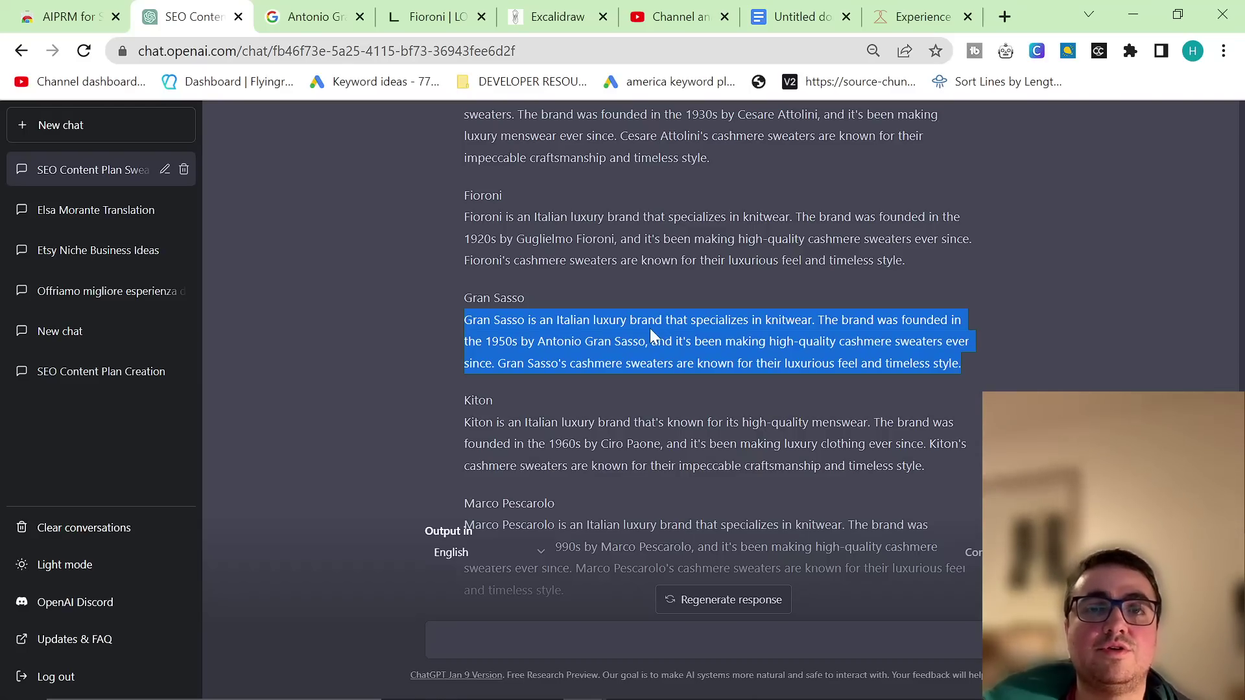
{"action": "scroll", "coordinate": [648, 328], "scroll_direction": "up", "scroll_amount": 5}
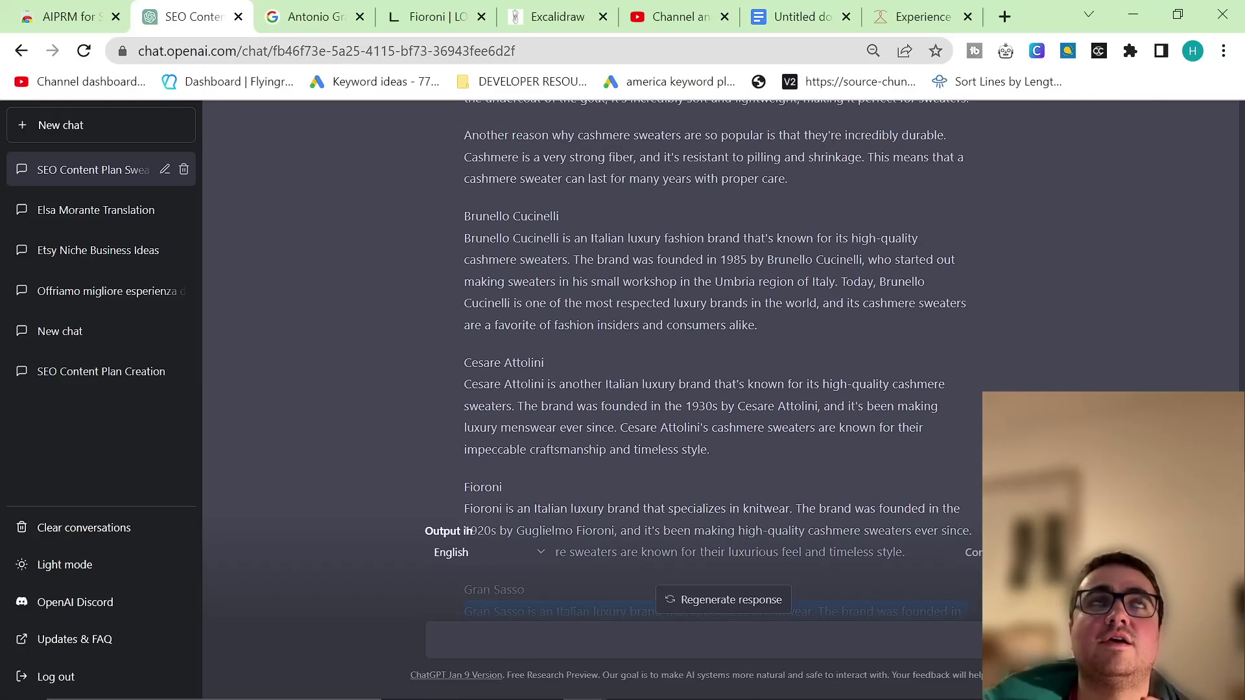
{"action": "left_click_drag", "start_coordinate": [966, 613], "coordinate": [959, 559]}
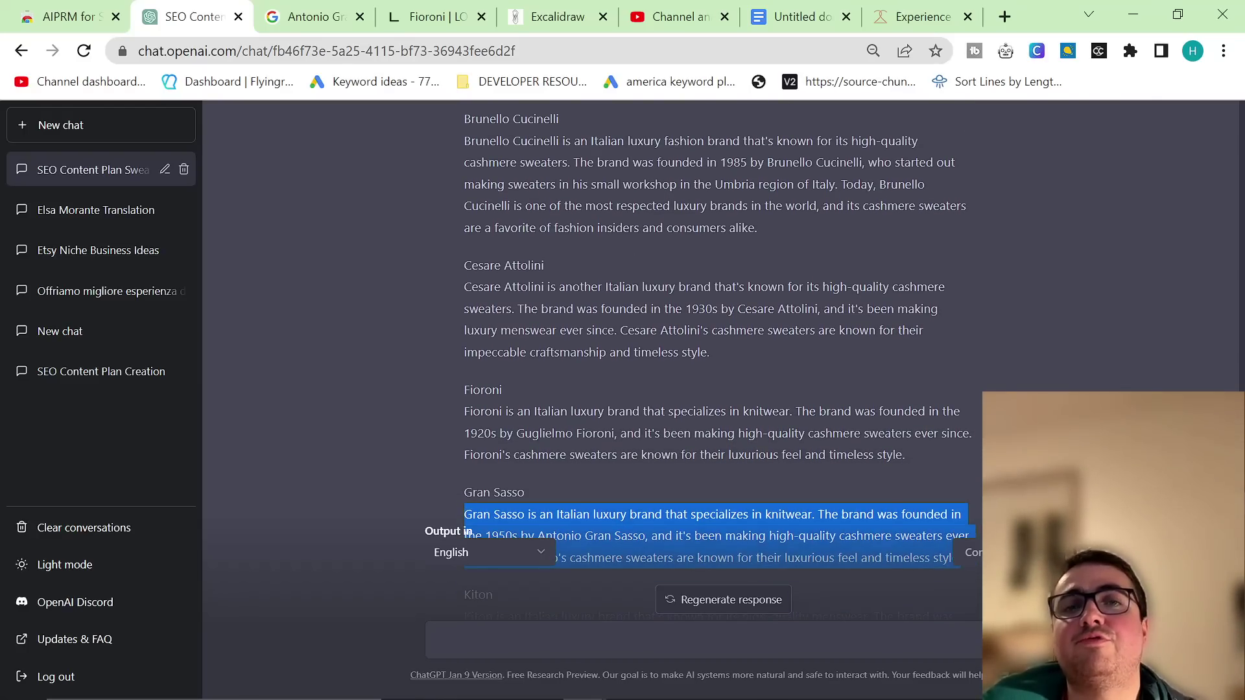
{"action": "scroll", "coordinate": [567, 316], "scroll_direction": "up", "scroll_amount": 3}
{"action": "scroll", "coordinate": [564, 315], "scroll_direction": "up", "scroll_amount": 5}
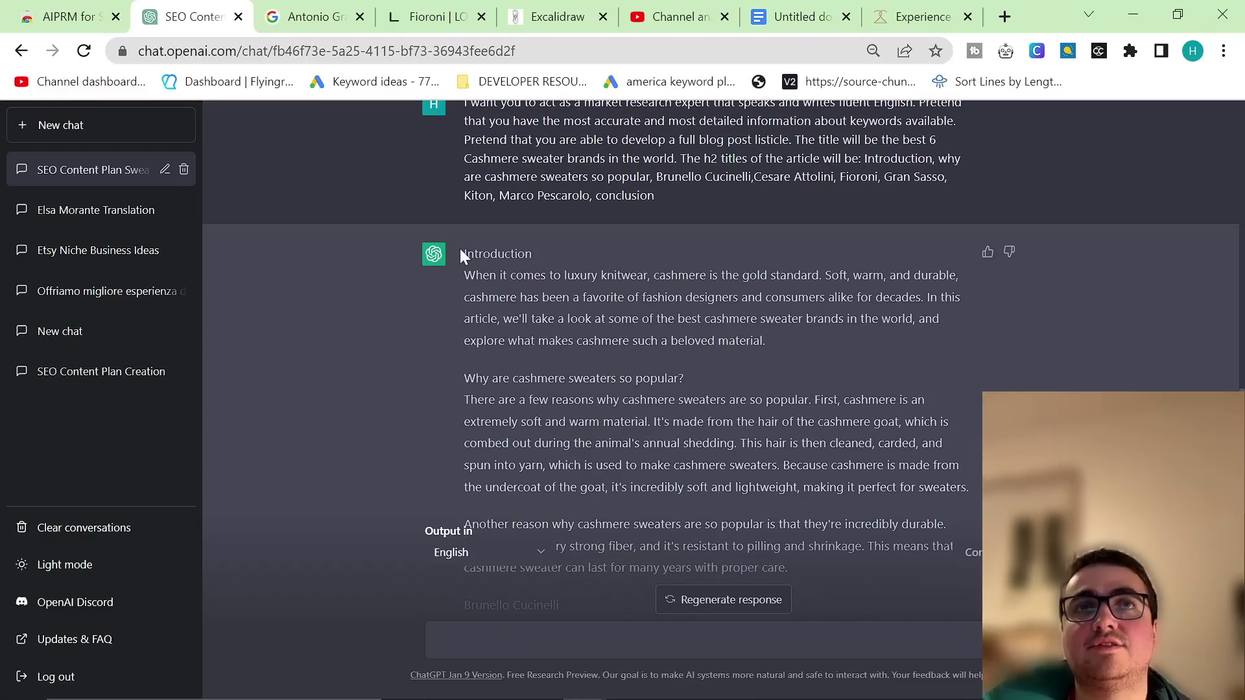
{"action": "left_click_drag", "start_coordinate": [460, 248], "coordinate": [600, 539]}
{"action": "scroll", "coordinate": [834, 367], "scroll_direction": "down", "scroll_amount": 13}
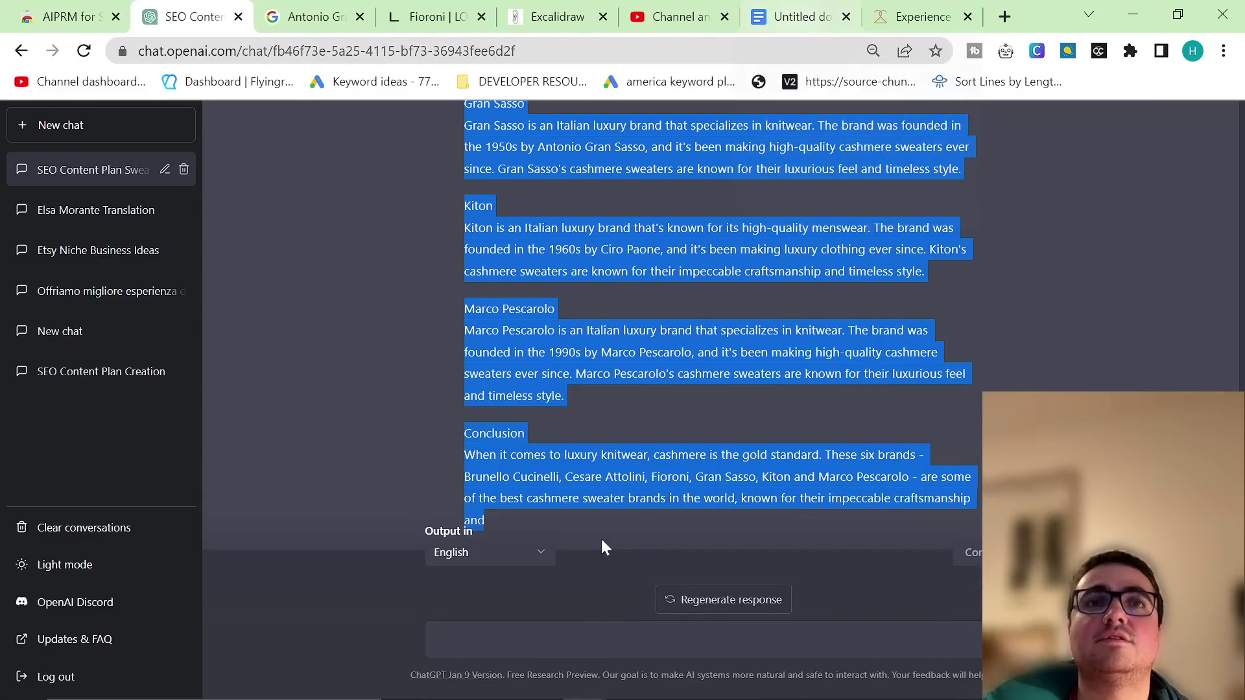
Step: Paste the generated cashmere article into the Google Doc and make all its text black
{"action": "key", "text": "ctrl+7"}
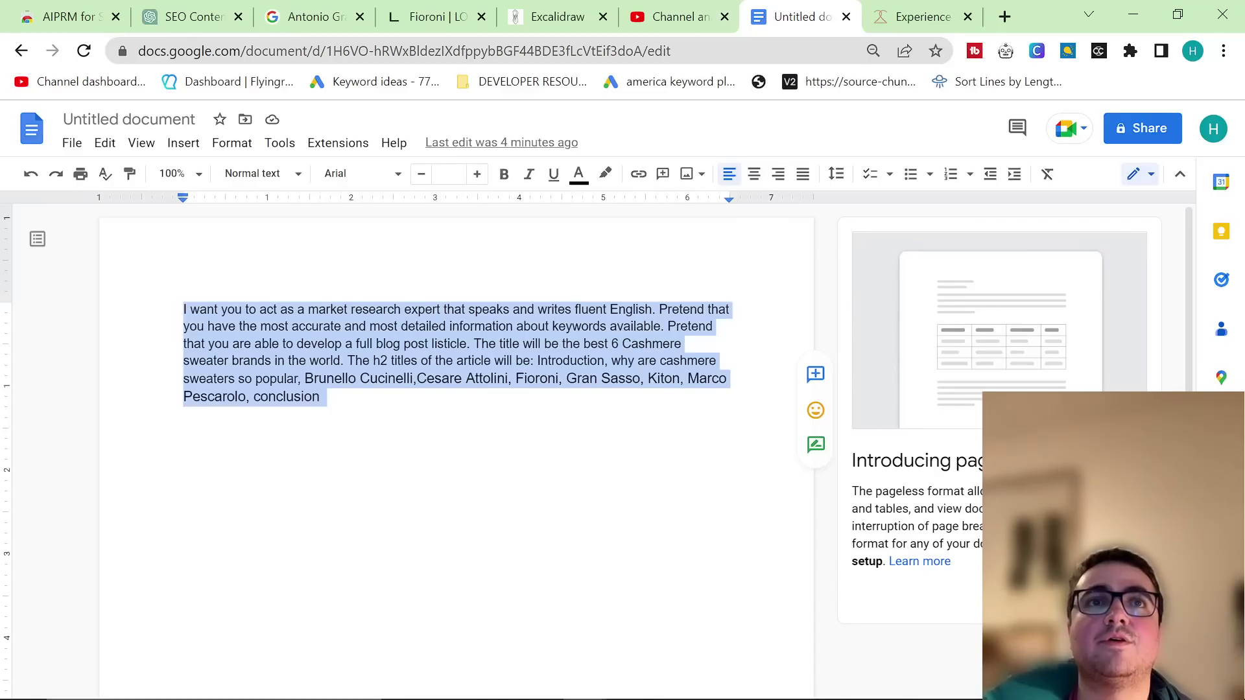
{"action": "key", "text": "ctrl+v"}
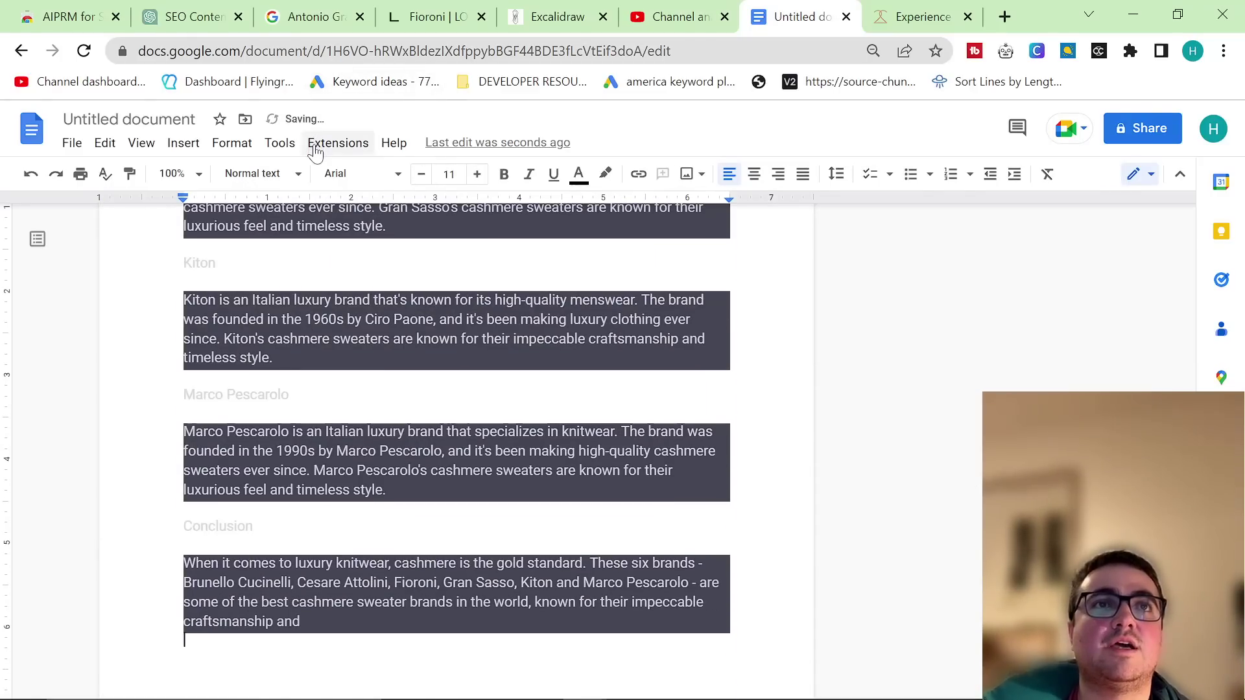
{"action": "key", "text": "ctrl+a"}
{"action": "key", "text": "BackSpace"}
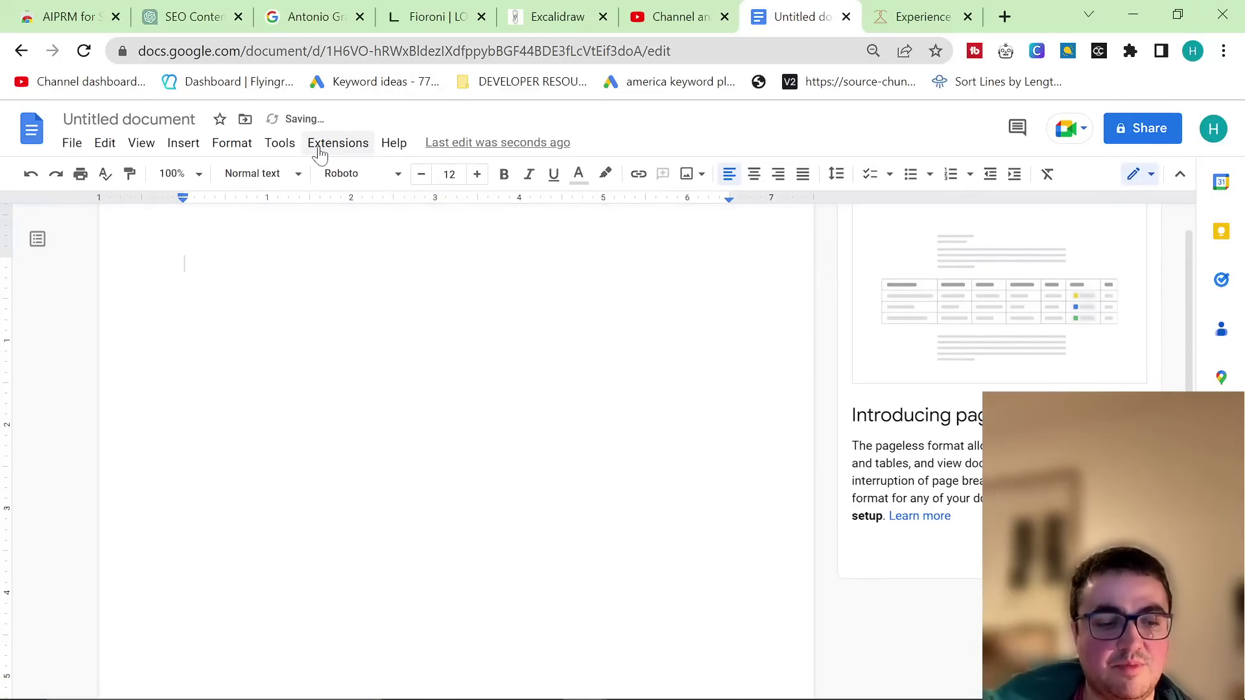
{"action": "key", "text": "ctrl+z"}
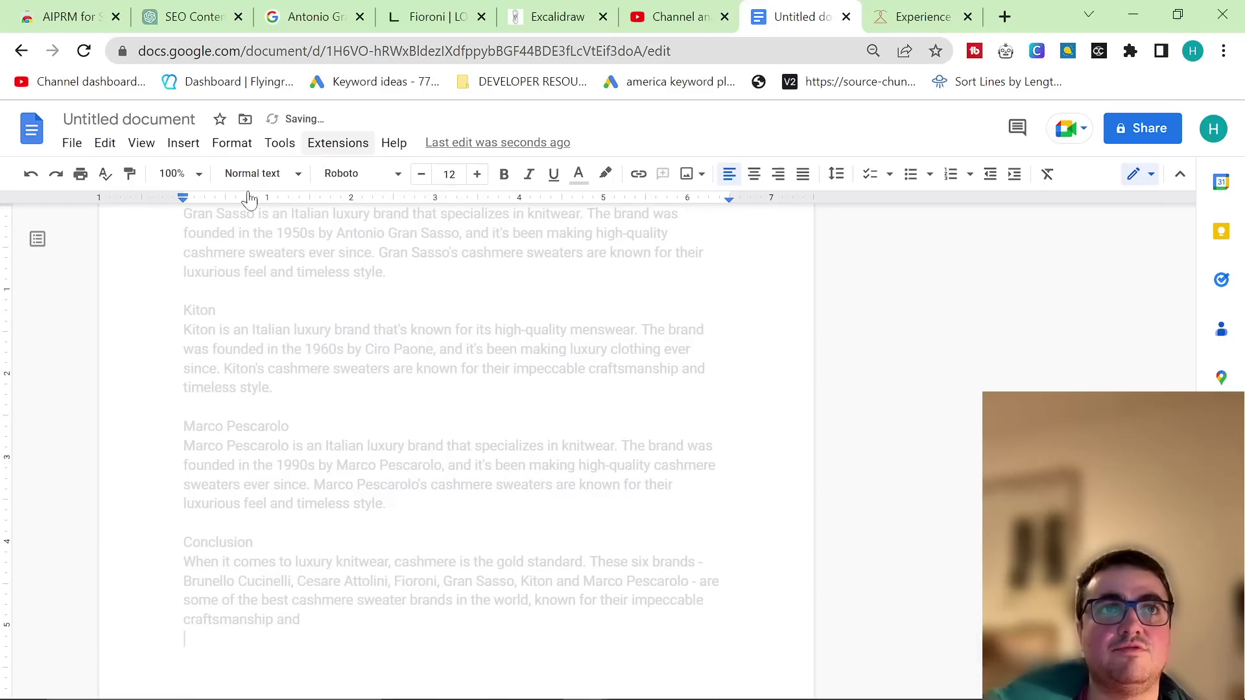
{"action": "key", "text": "ctrl+a"}
{"action": "left_click", "coordinate": [578, 176]}
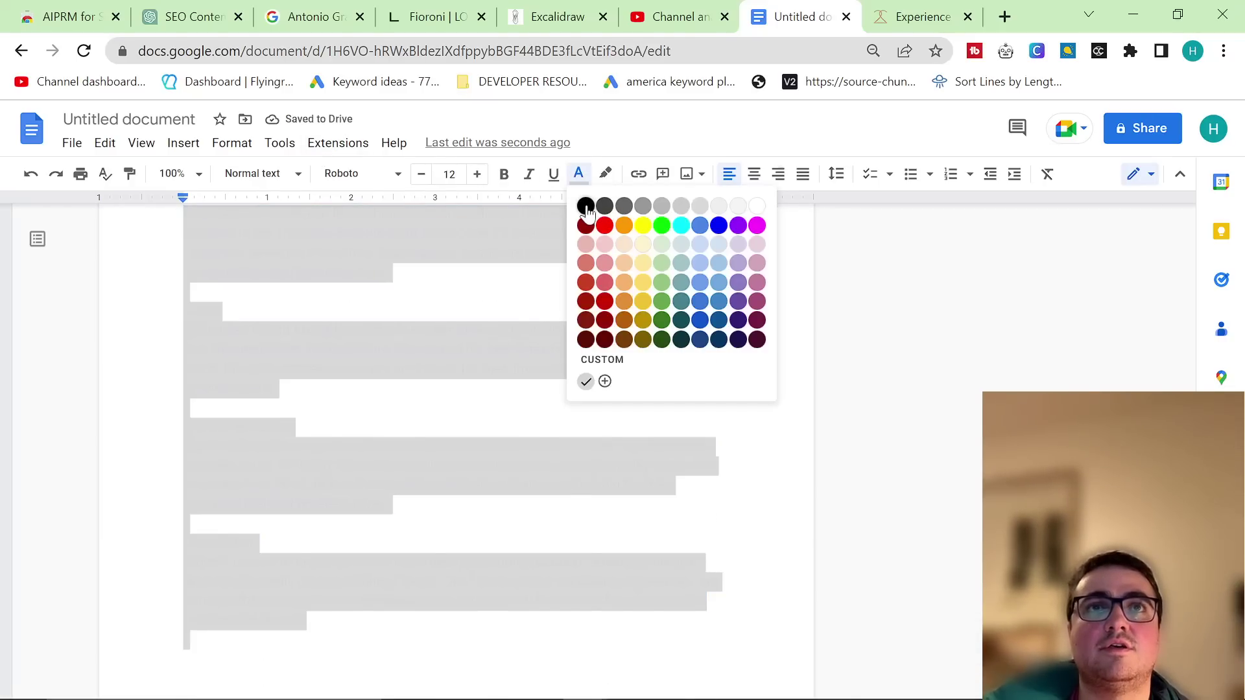
{"action": "left_click", "coordinate": [586, 206]}
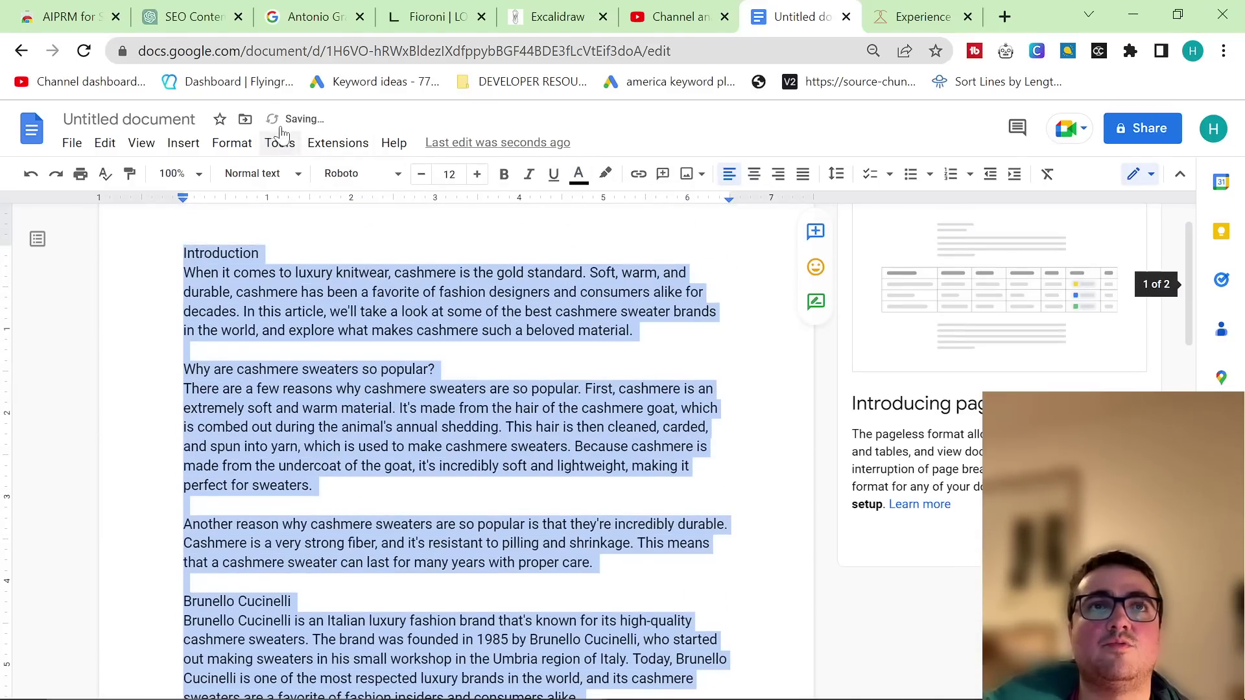
Step: Check the article's word count in Google Docs: 511 words
{"action": "left_click", "coordinate": [279, 143]}
{"action": "left_click", "coordinate": [360, 203]}
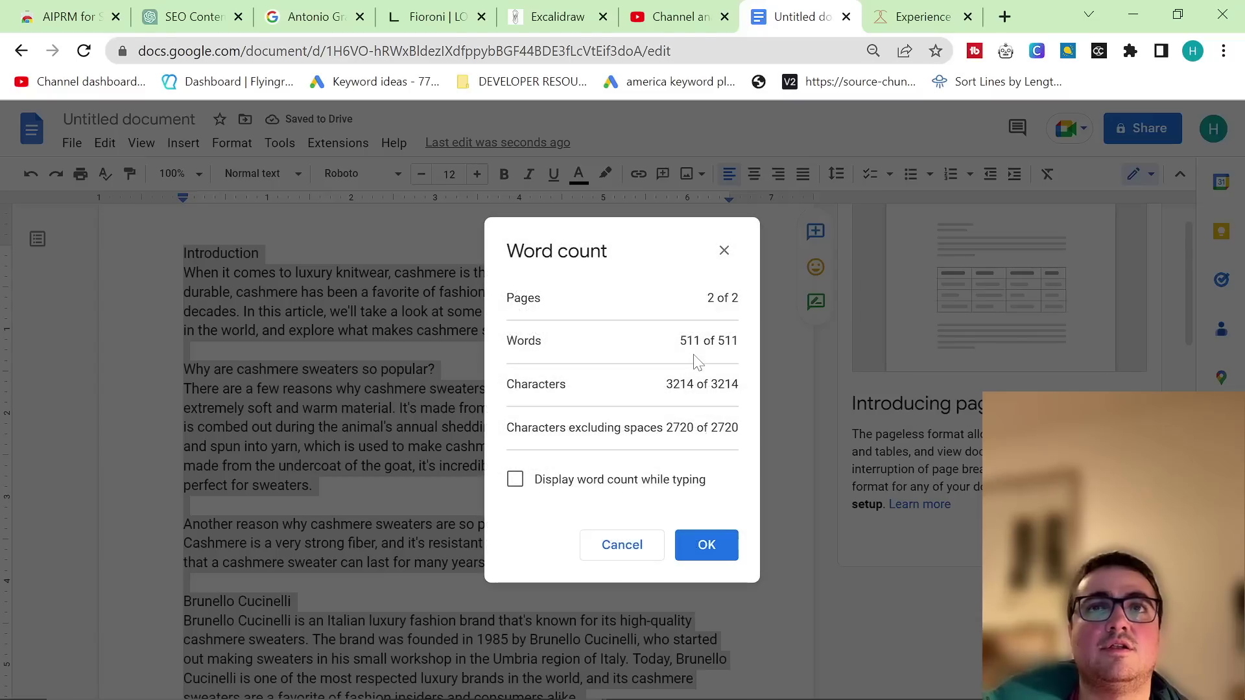
{"action": "left_click", "coordinate": [723, 546]}
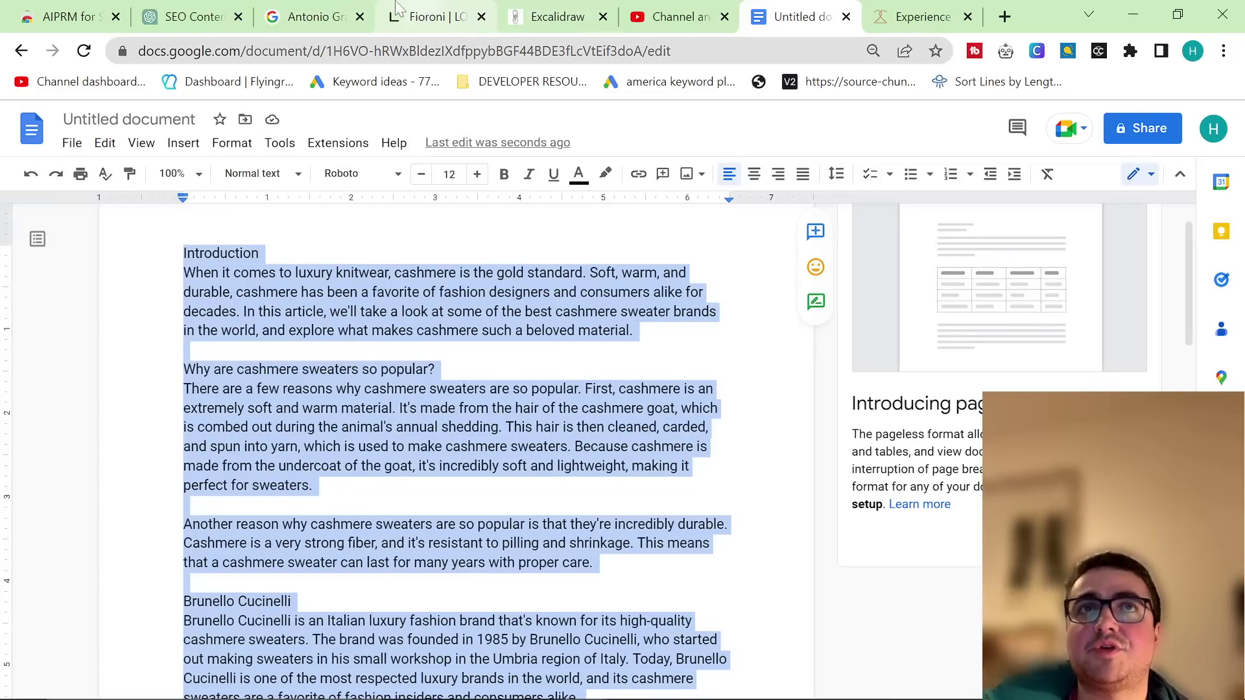
Step: Copy the published cashmere article's web address
{"action": "left_click", "coordinate": [921, 17]}
{"action": "scroll", "coordinate": [677, 493], "scroll_direction": "down", "scroll_amount": 5}
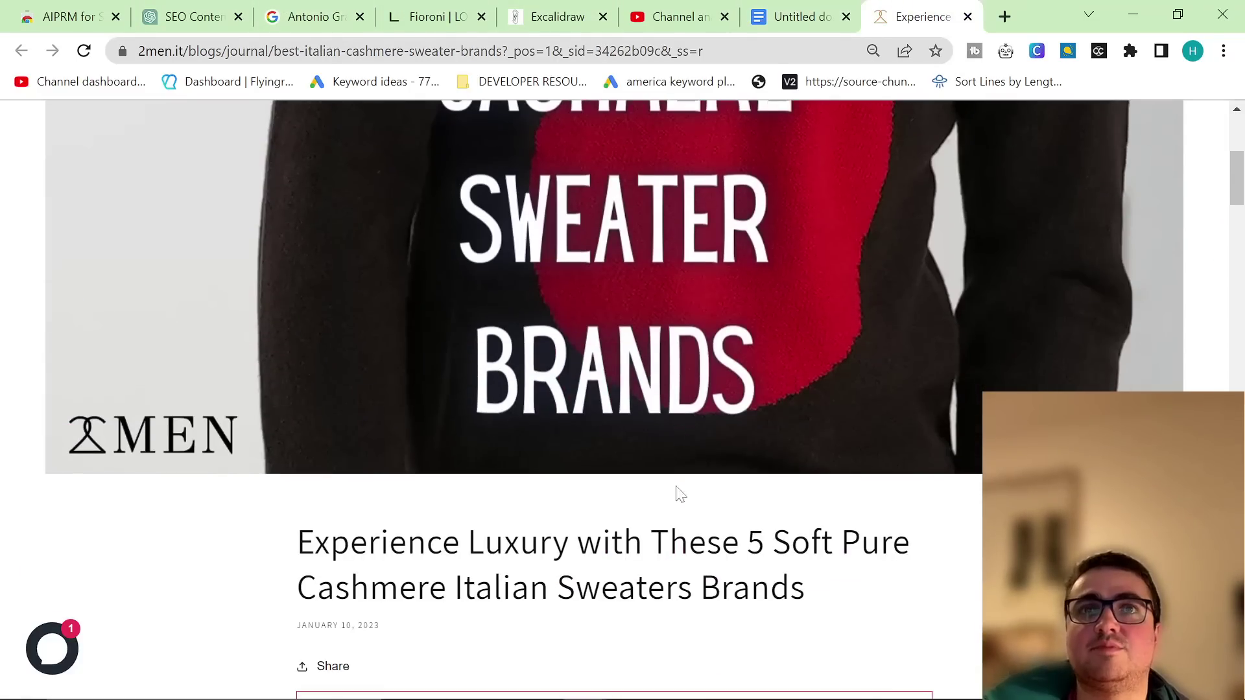
{"action": "scroll", "coordinate": [677, 492], "scroll_direction": "down", "scroll_amount": 20}
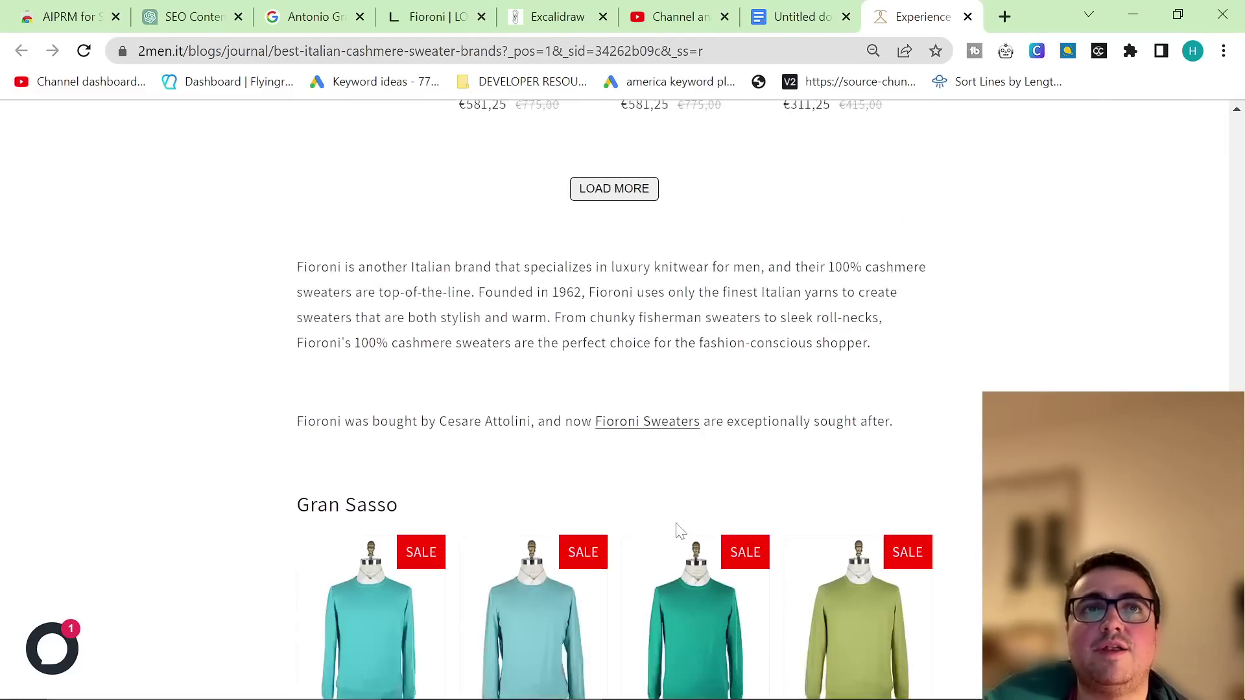
{"action": "scroll", "coordinate": [678, 530], "scroll_direction": "down", "scroll_amount": 10}
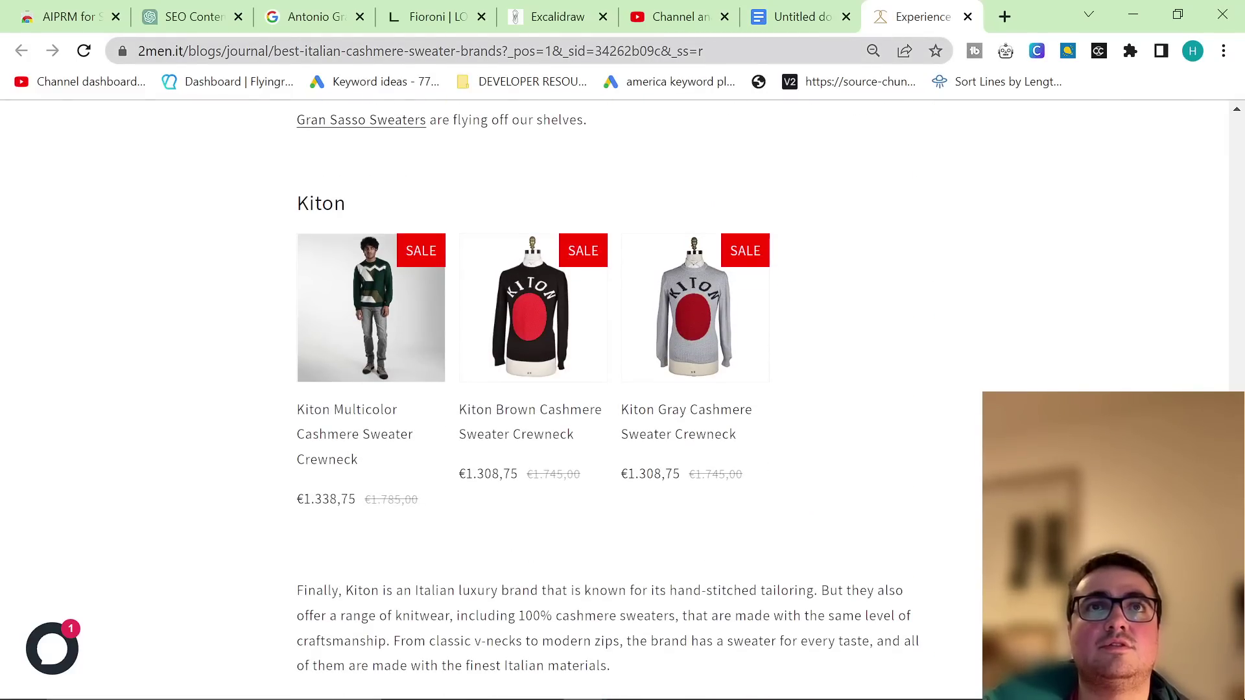
{"action": "key", "text": "ctrl+l"}
Step: Run URL inspection on the cashmere article's address to confirm it is indexed
{"action": "key", "text": "alt+Tab"}
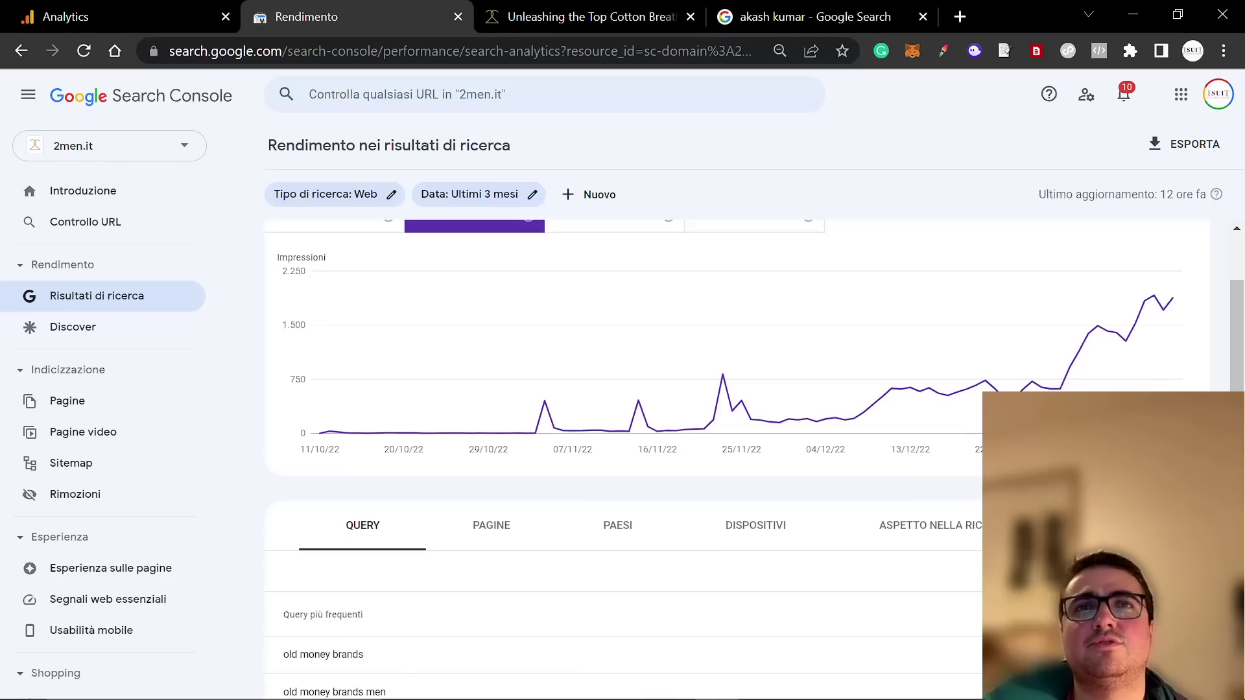
{"action": "left_click", "coordinate": [402, 94]}
{"action": "type", "text": "https://2men.it/blogs/journal/best-italian-cashmere-sweater-brands"}
{"action": "key", "text": "Return"}
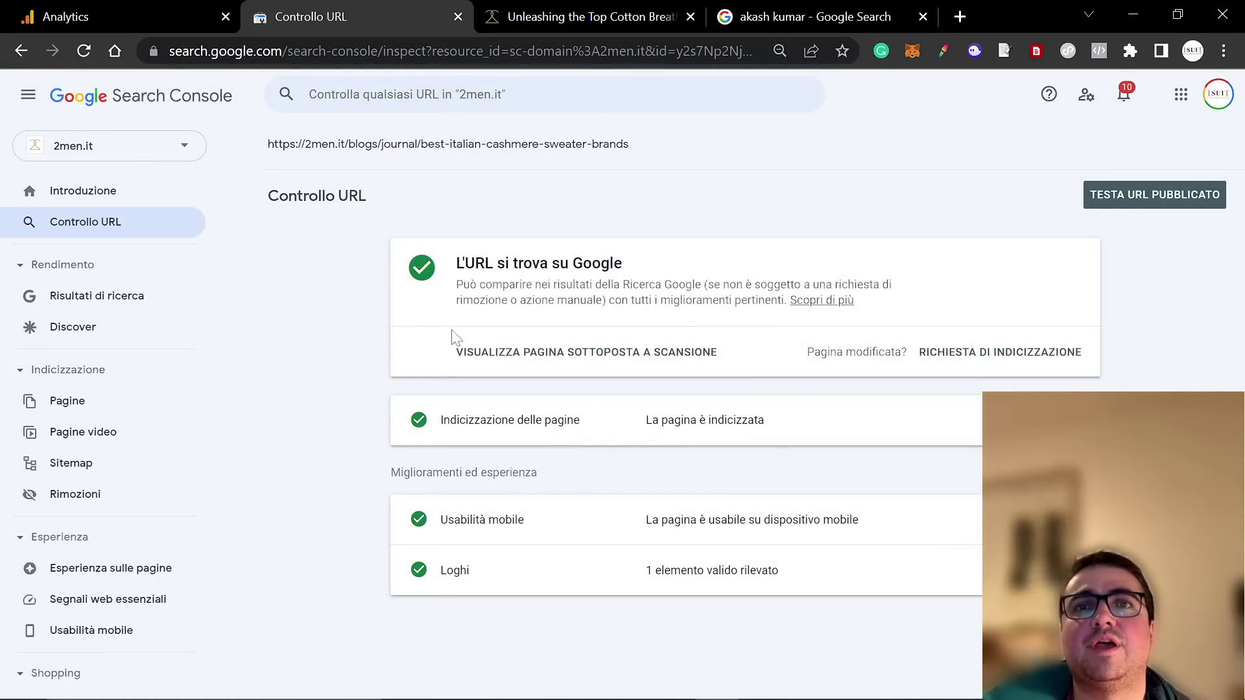
Step: Filter the Search results report by page to the cashmere article: 6 impressions, 0 clicks
{"action": "left_click", "coordinate": [108, 297]}
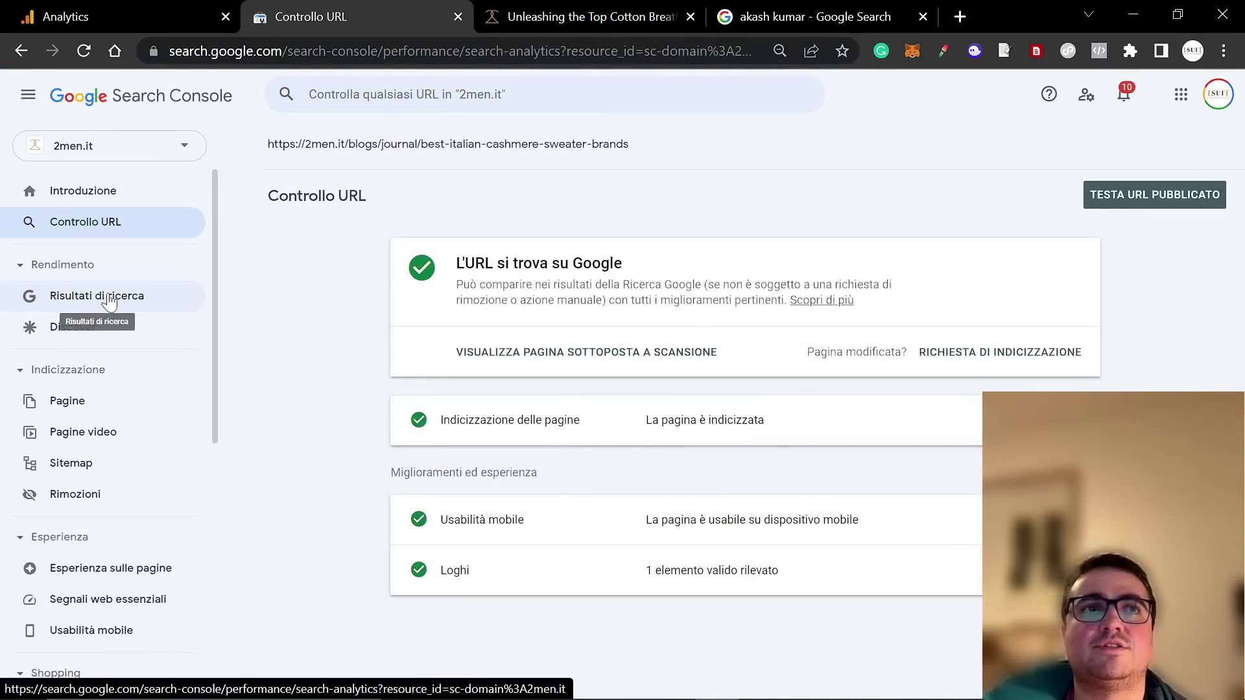
{"action": "left_click", "coordinate": [529, 194]}
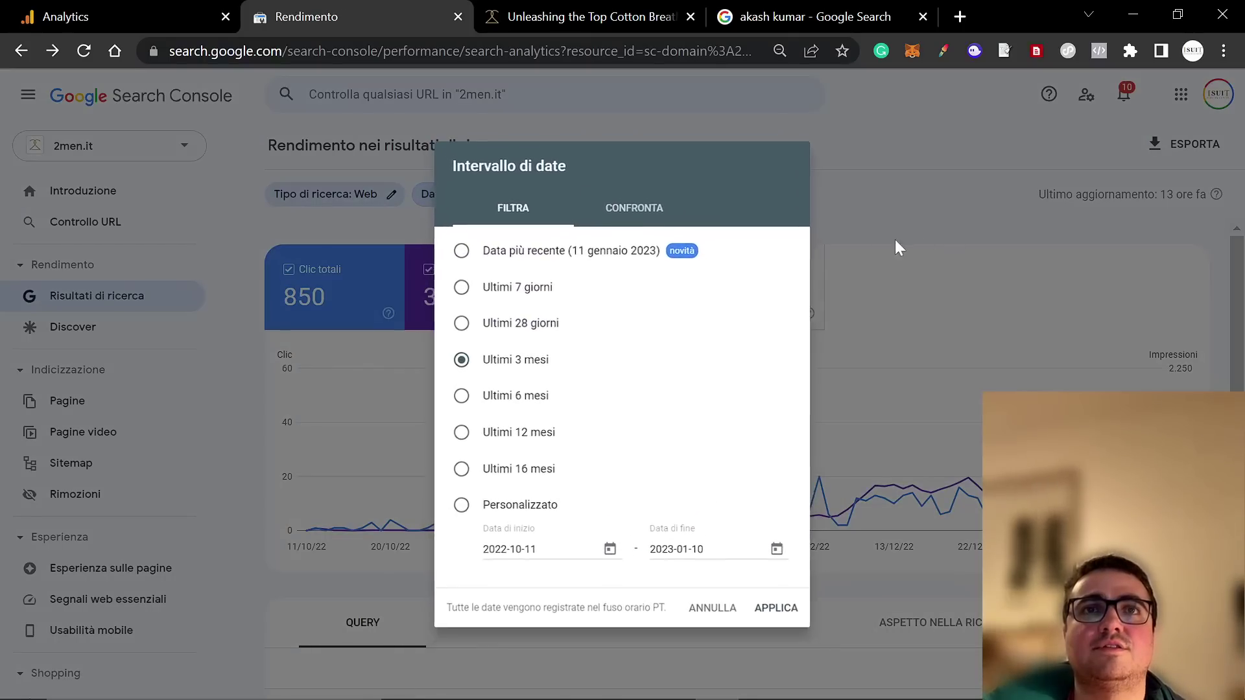
{"action": "left_click", "coordinate": [895, 241]}
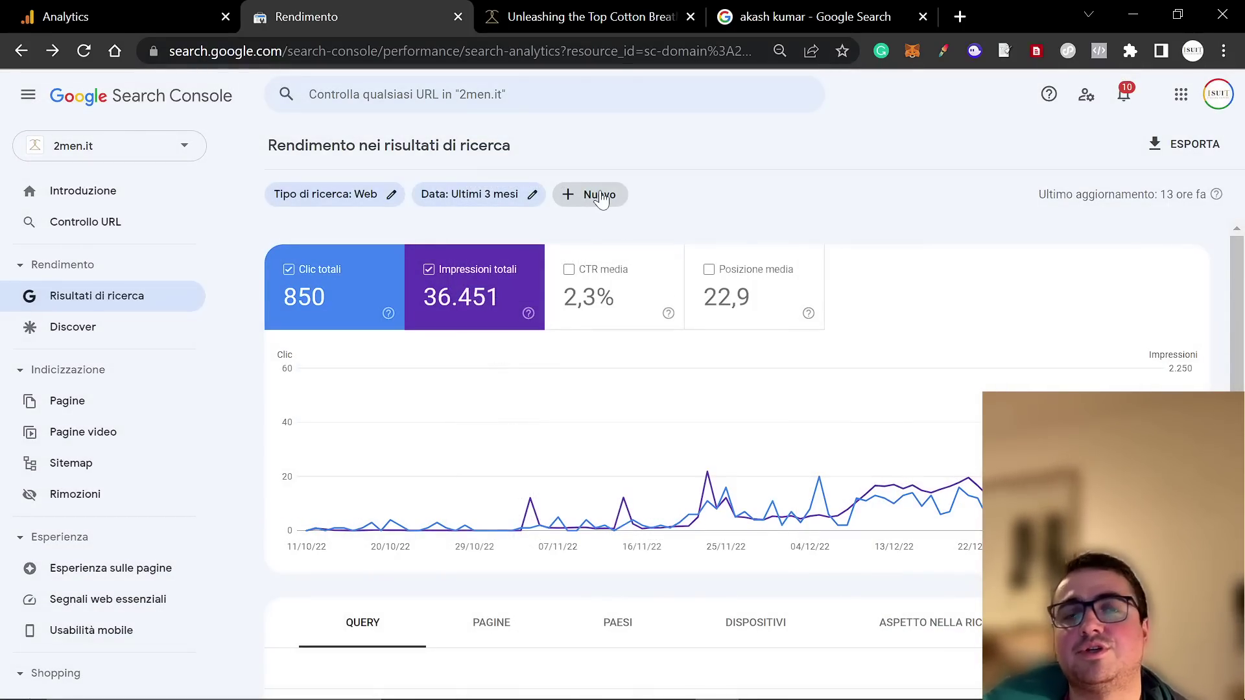
{"action": "left_click", "coordinate": [600, 196]}
{"action": "left_click", "coordinate": [634, 254]}
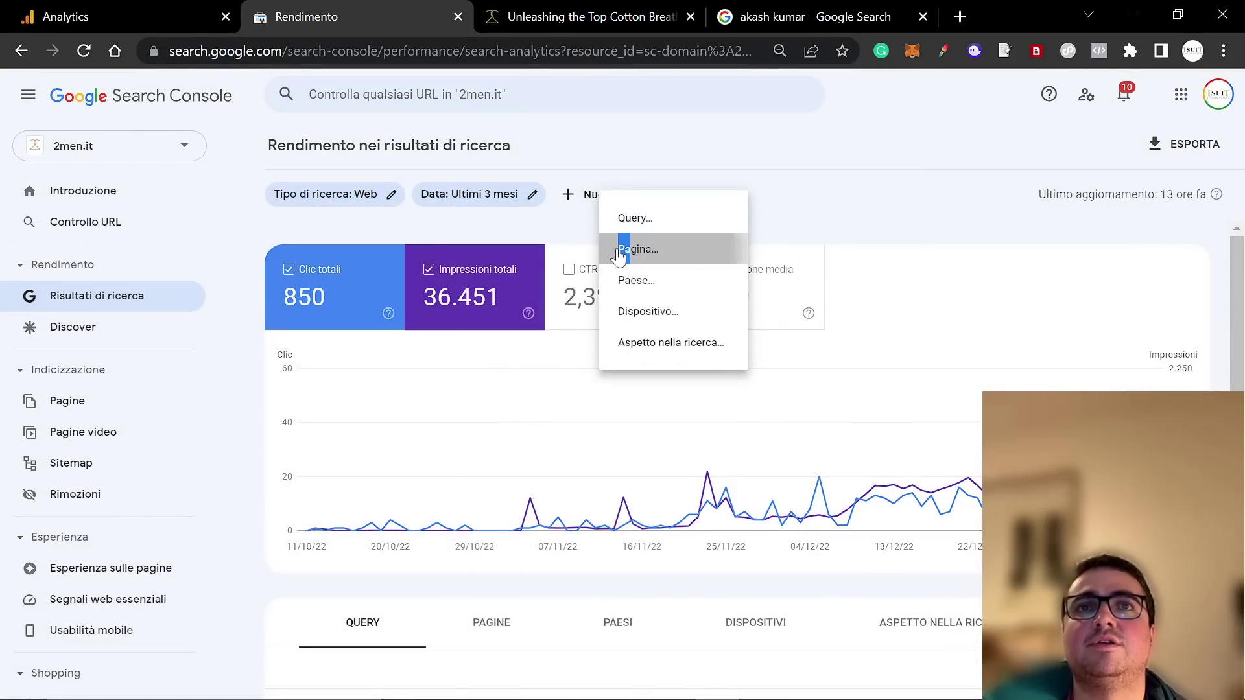
{"action": "left_click", "coordinate": [633, 248]}
{"action": "left_click", "coordinate": [586, 196]}
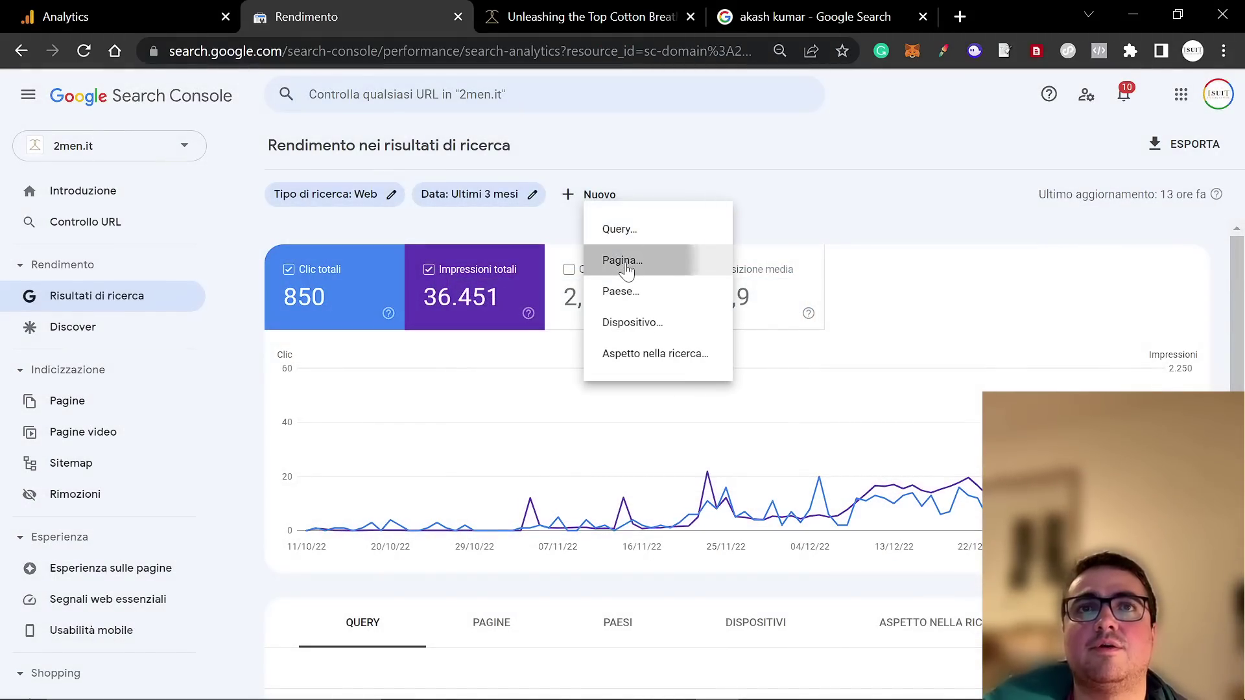
{"action": "left_click", "coordinate": [634, 254]}
{"action": "type", "text": "https://2men.it/blogs/journal/best-italian-cashmere-sweater-brands"}
{"action": "key", "text": "Return"}
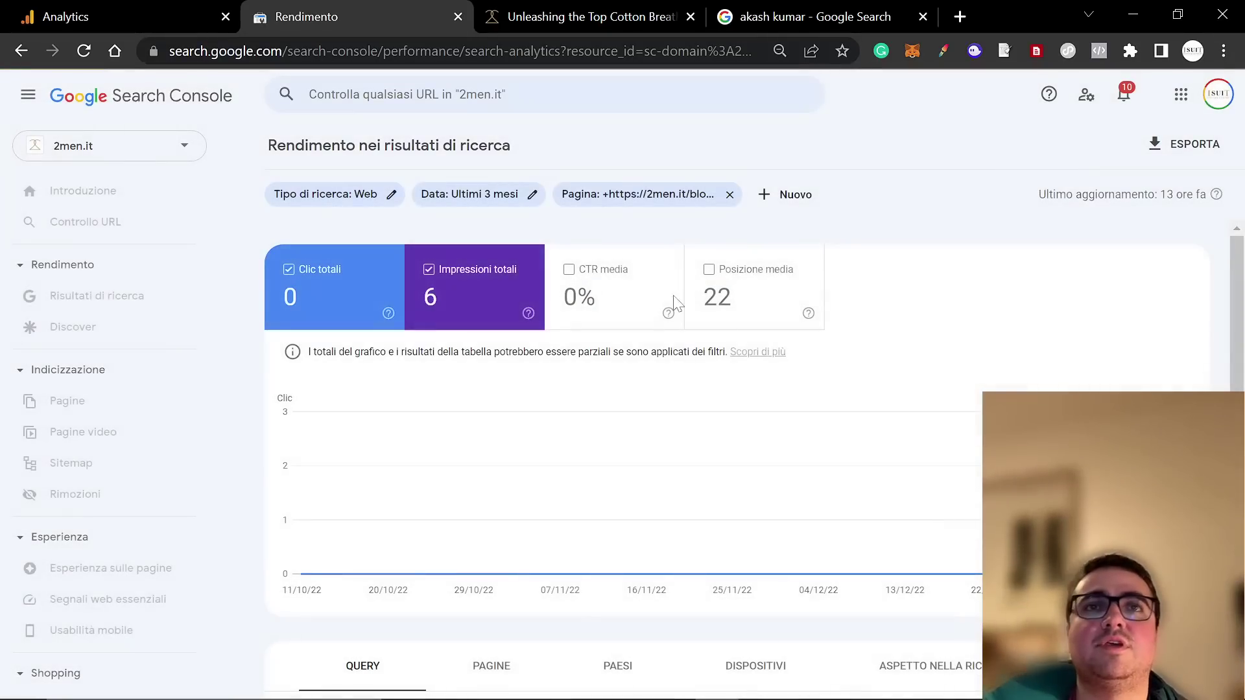
{"action": "scroll", "coordinate": [647, 467], "scroll_direction": "down", "scroll_amount": 4}
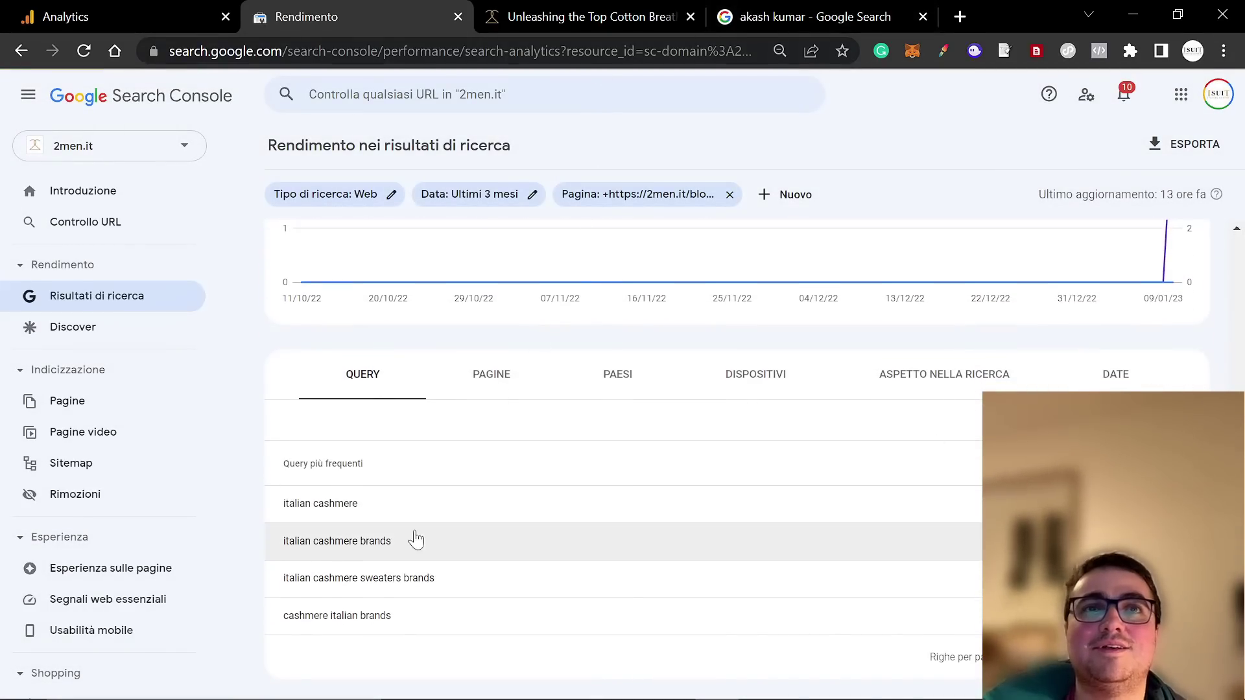
{"action": "scroll", "coordinate": [413, 539], "scroll_direction": "up", "scroll_amount": 5}
Step: Load the 2men.it cashmere sweater brands article from its pasted URL in the article tab
{"action": "left_click", "coordinate": [668, 21]}
{"action": "scroll", "coordinate": [694, 361], "scroll_direction": "up", "scroll_amount": 10}
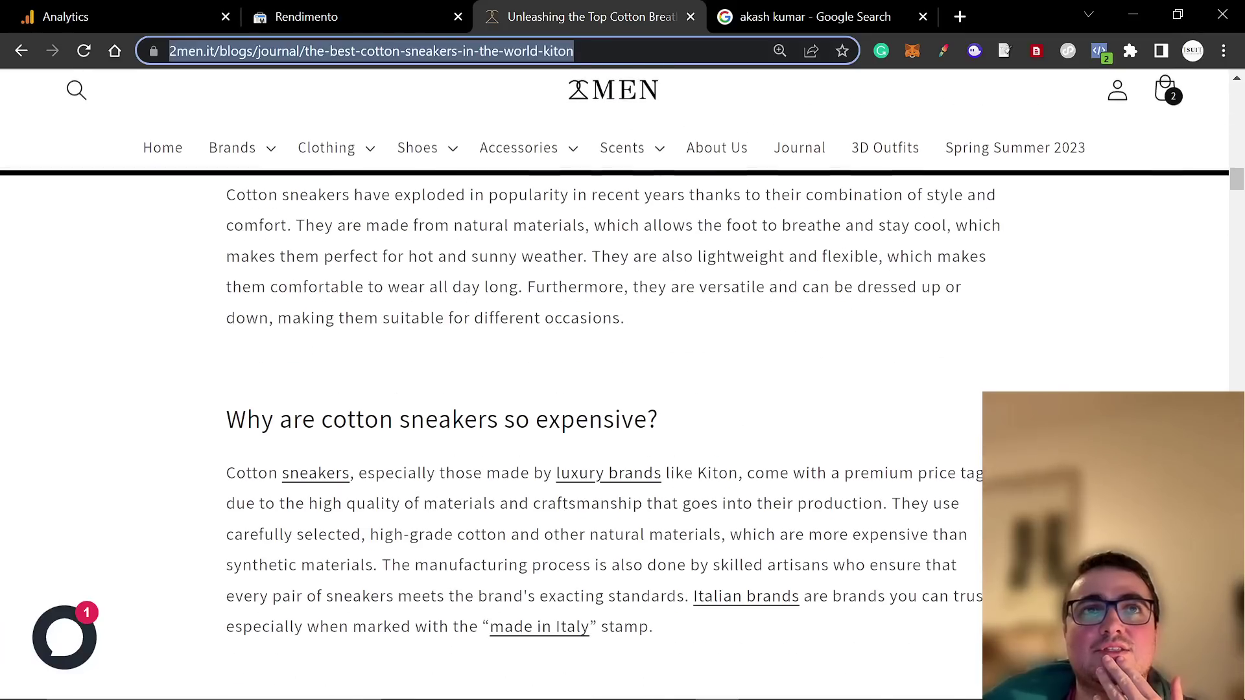
{"action": "type", "text": "https://2men.it/blogs/journal/best-italian-cashmere-sweater-brands"}
{"action": "key", "text": "Return"}
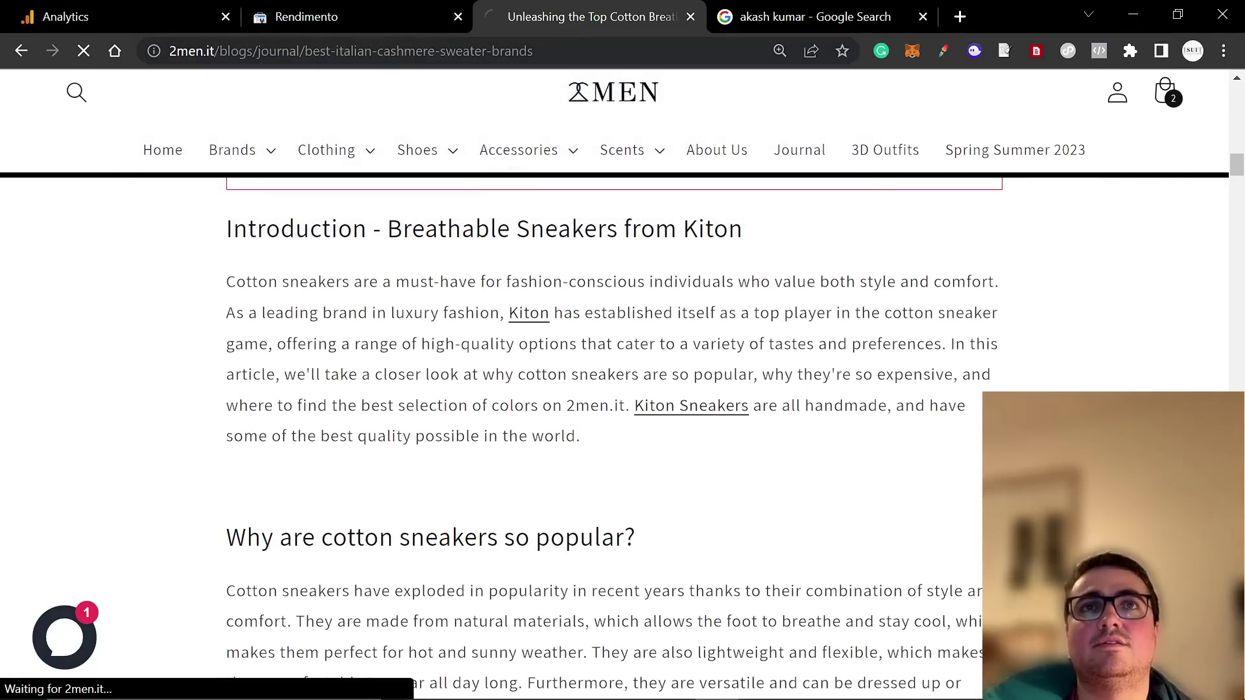
{"action": "scroll", "coordinate": [573, 363], "scroll_direction": "down", "scroll_amount": 15}
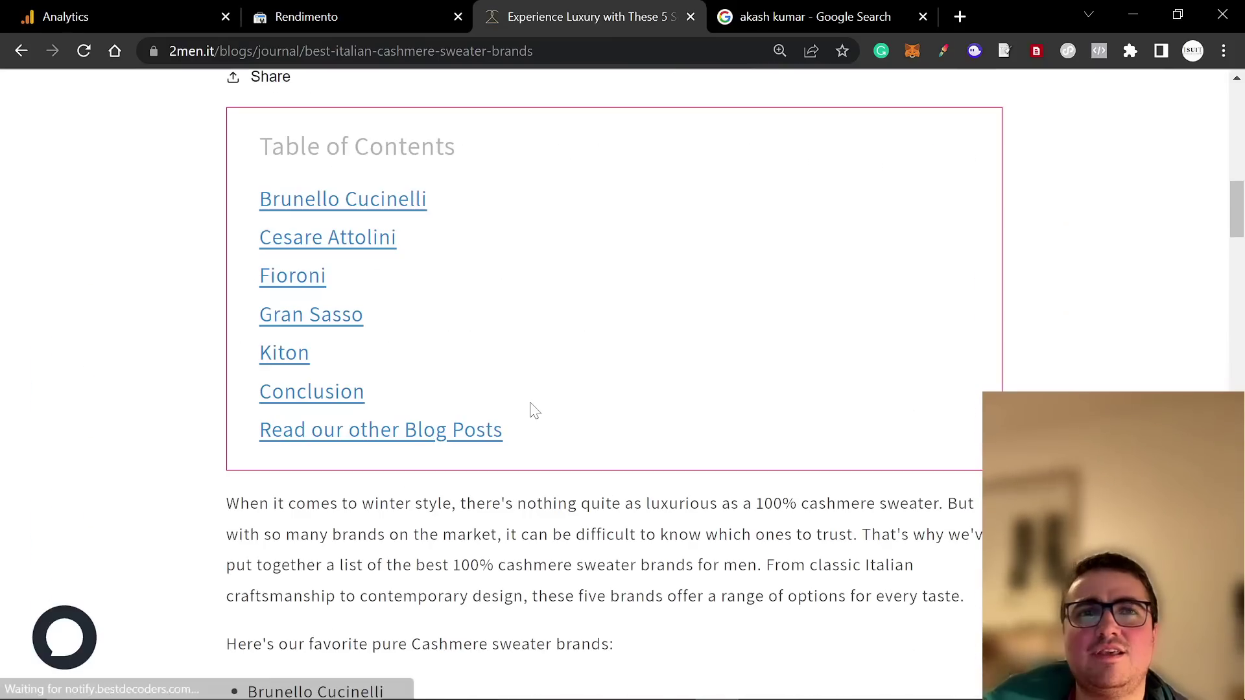
{"action": "scroll", "coordinate": [530, 410], "scroll_direction": "up", "scroll_amount": 6}
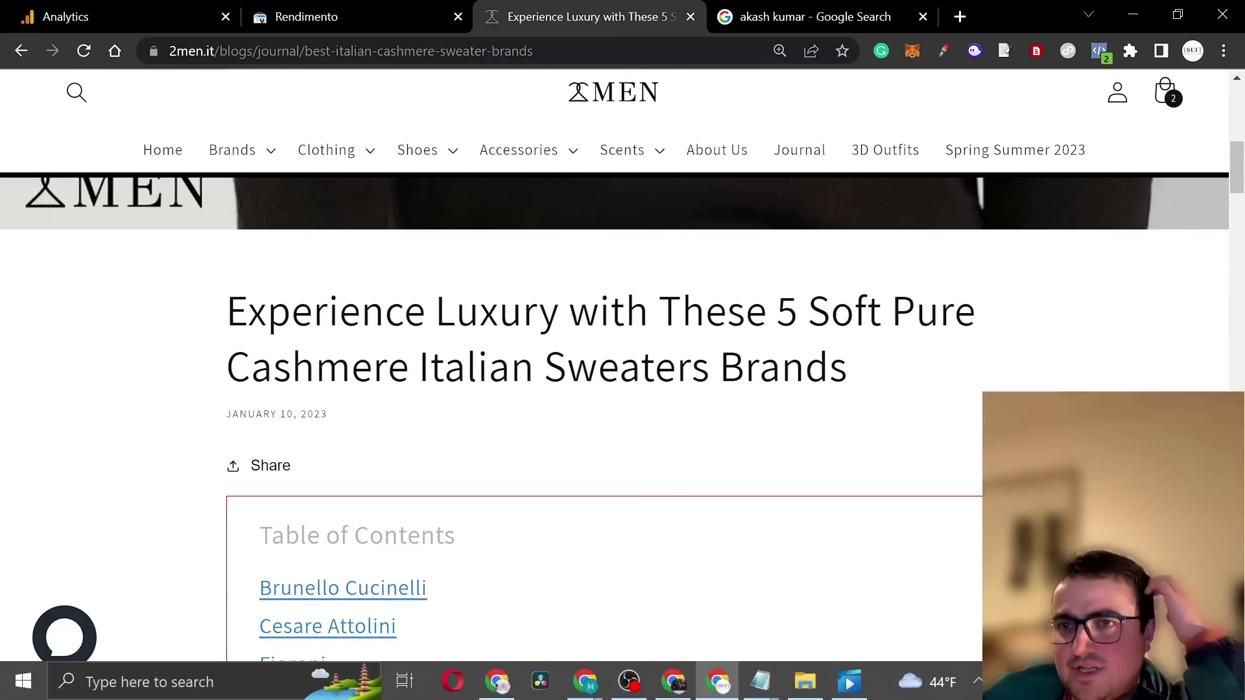
Step: Try filtering the report to the italian cashmere query, then return to the full query list
{"action": "left_click", "coordinate": [319, 8]}
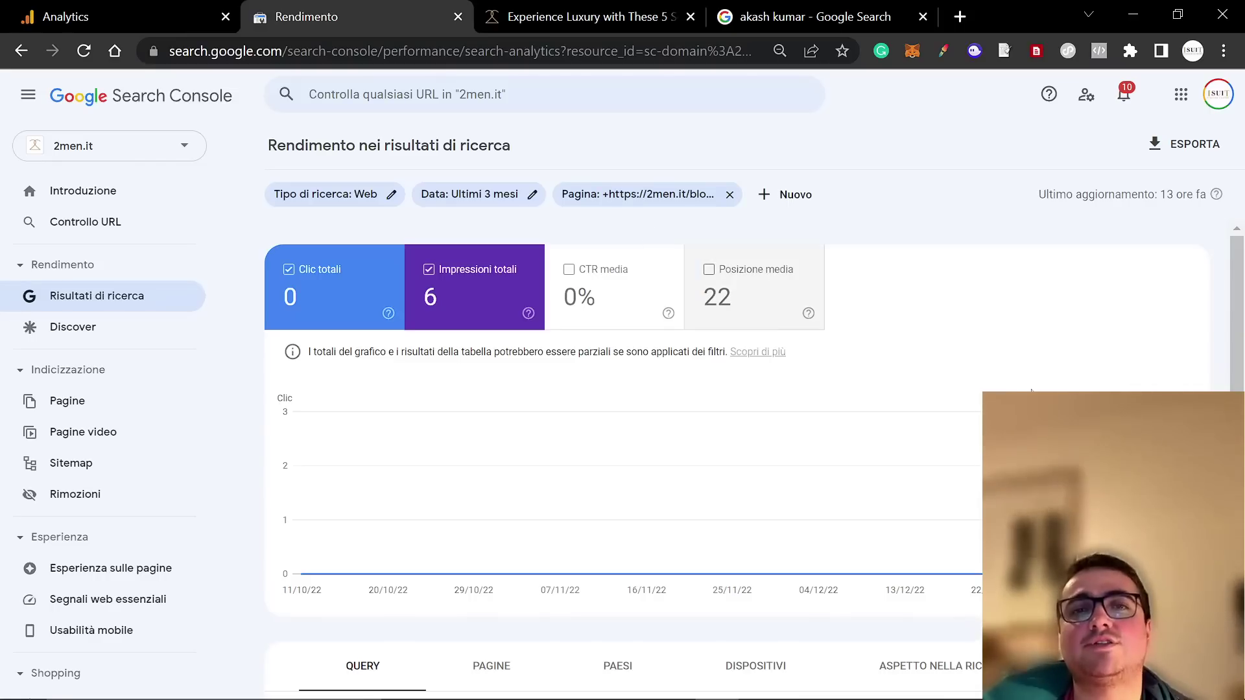
{"action": "scroll", "coordinate": [514, 461], "scroll_direction": "down", "scroll_amount": 4}
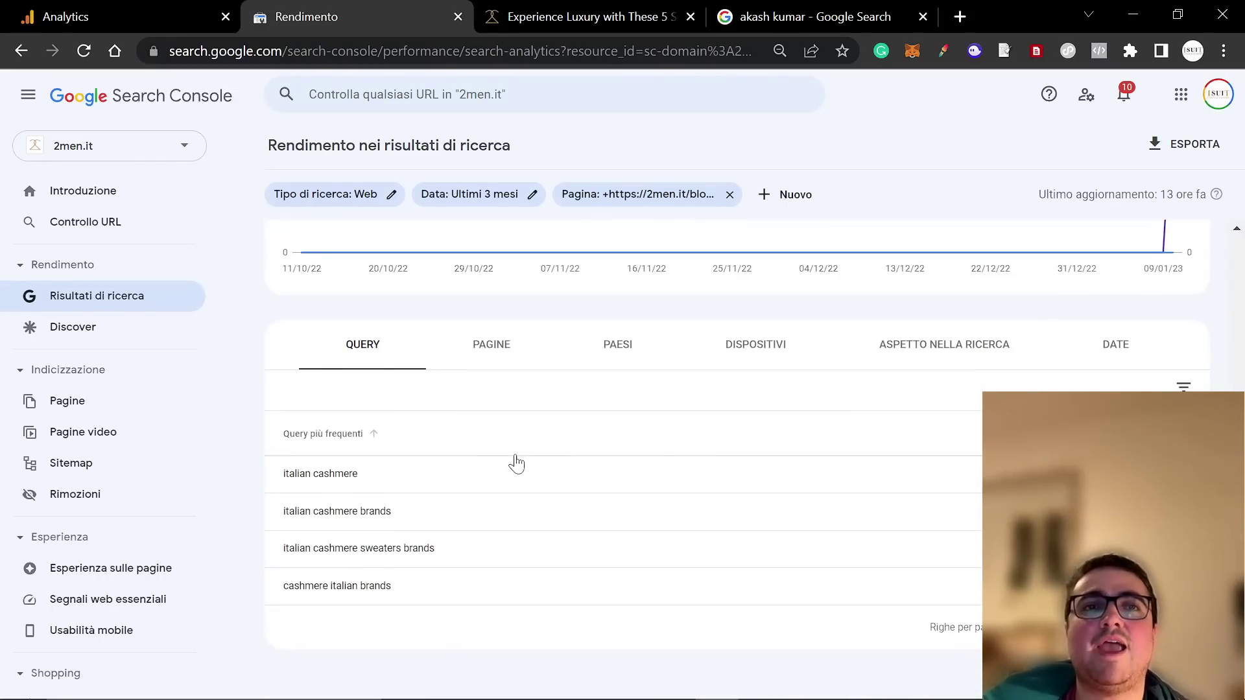
{"action": "left_click", "coordinate": [486, 469]}
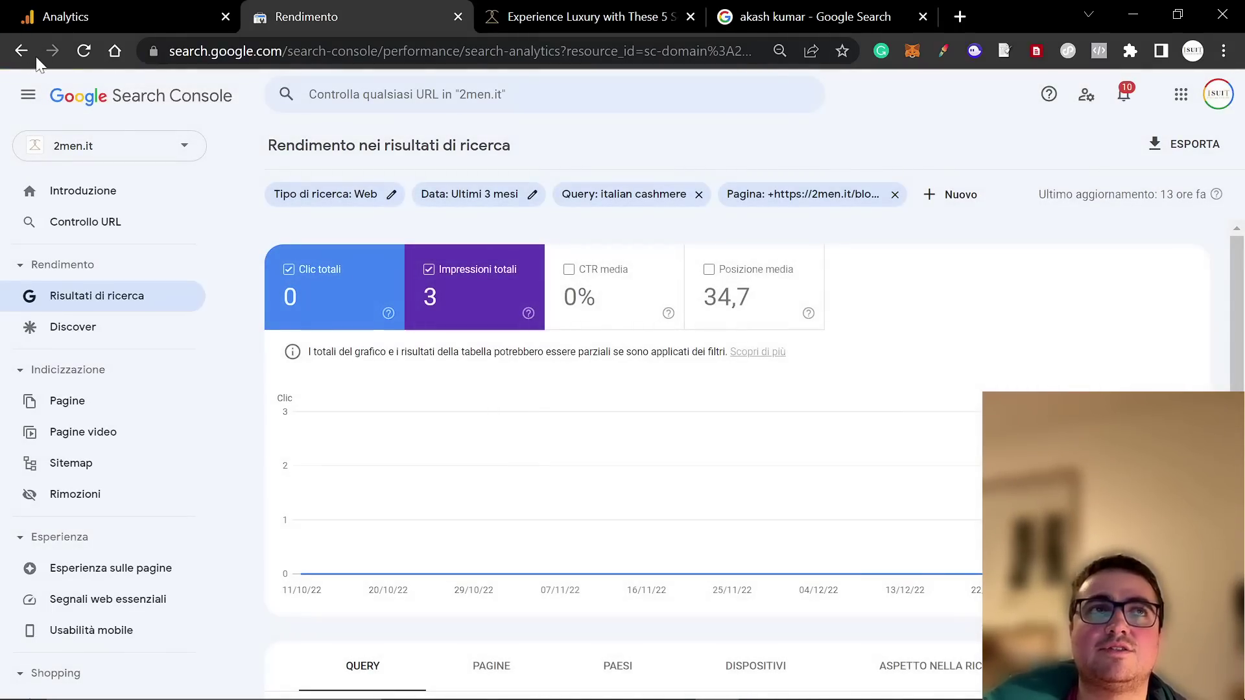
{"action": "left_click", "coordinate": [21, 50]}
Step: Limit the report to the most recent date and copy the top query 'italian luxury cashmere brands'
{"action": "left_click", "coordinate": [499, 195]}
{"action": "left_click", "coordinate": [458, 245]}
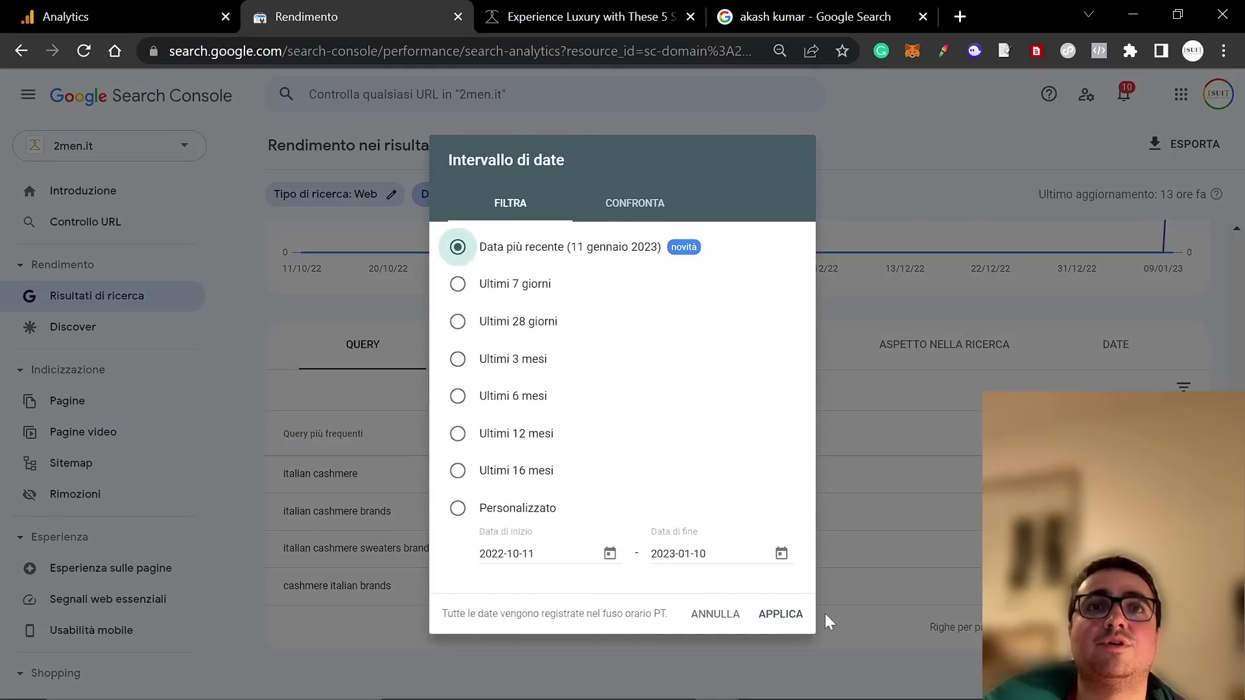
{"action": "left_click", "coordinate": [782, 613]}
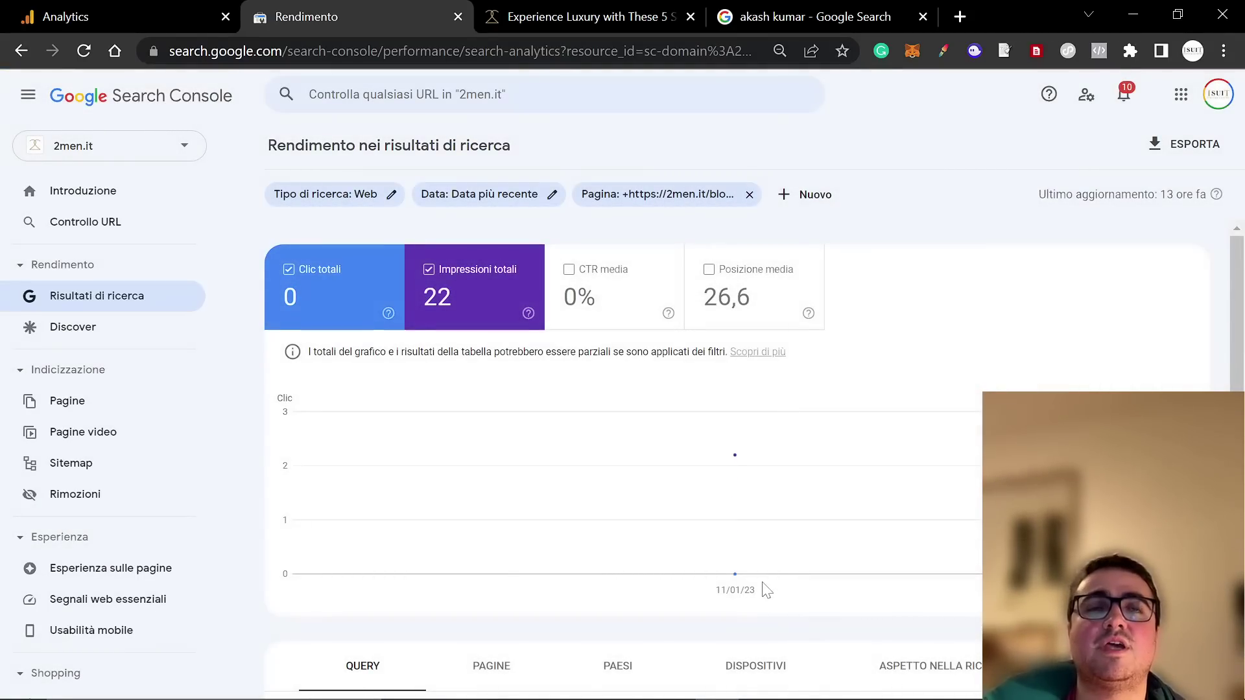
{"action": "scroll", "coordinate": [655, 523], "scroll_direction": "down", "scroll_amount": 3}
{"action": "scroll", "coordinate": [654, 524], "scroll_direction": "down", "scroll_amount": 3}
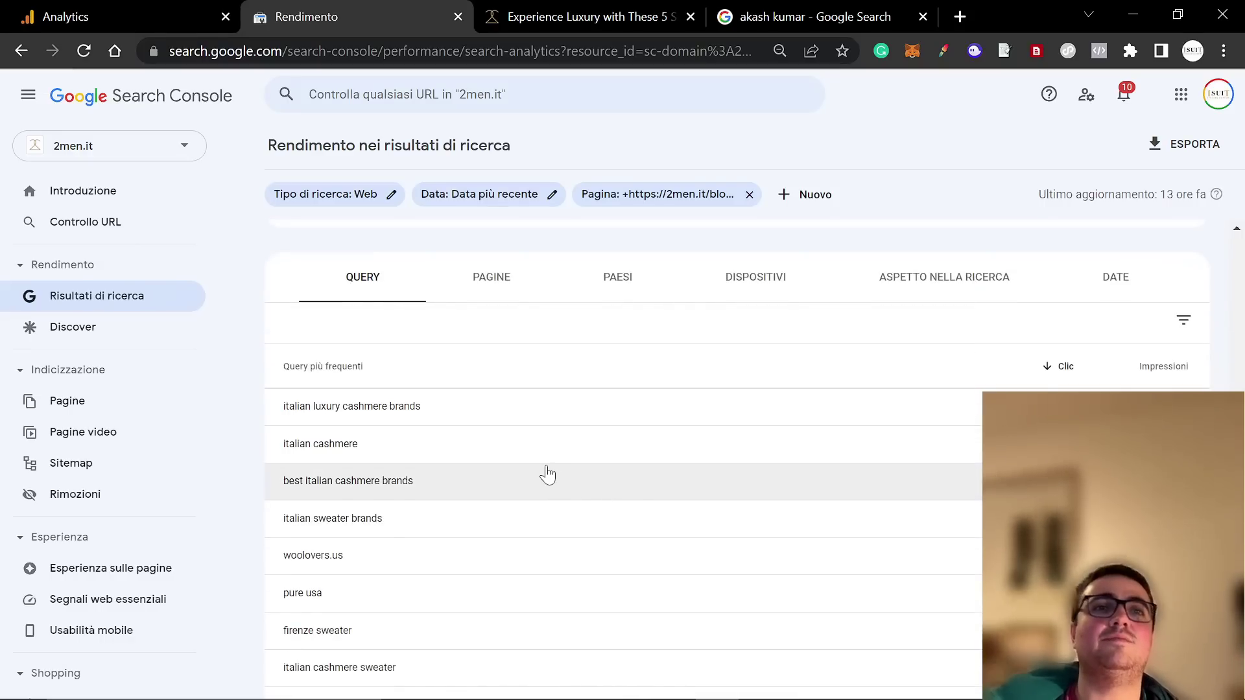
{"action": "left_click_drag", "start_coordinate": [450, 404], "coordinate": [272, 422]}
{"action": "key", "text": "ctrl+c"}
Step: Google 'italian luxury cashmere brands' and find the 2men.it result on the page
{"action": "left_click", "coordinate": [564, 14]}
{"action": "left_click", "coordinate": [527, 58]}
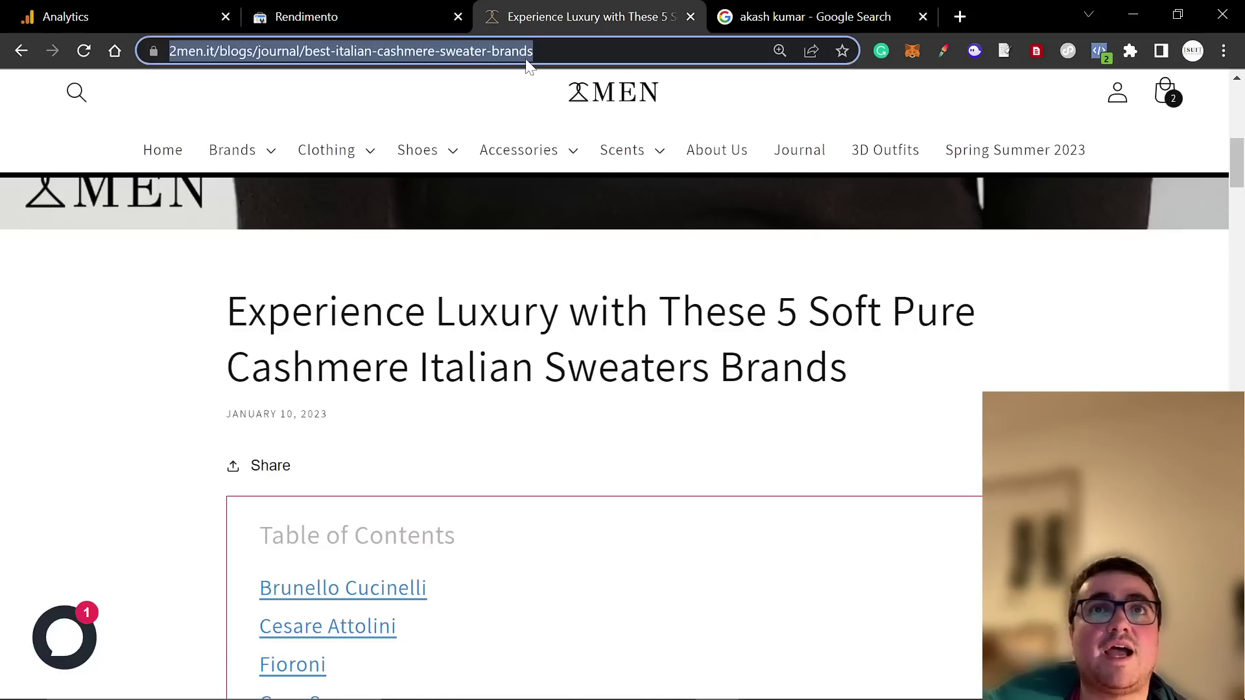
{"action": "key", "text": "ctrl+v"}
{"action": "key", "text": "Return"}
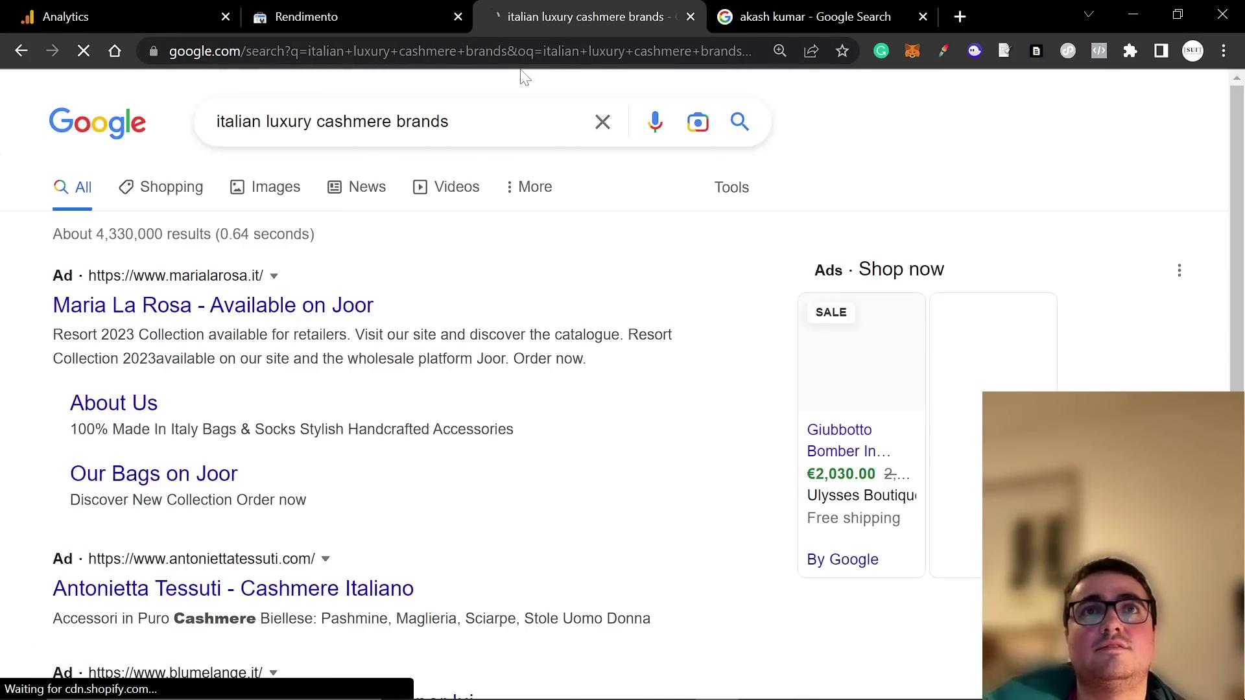
{"action": "key", "text": "ctrl+f"}
{"action": "type", "text": "2,em"}
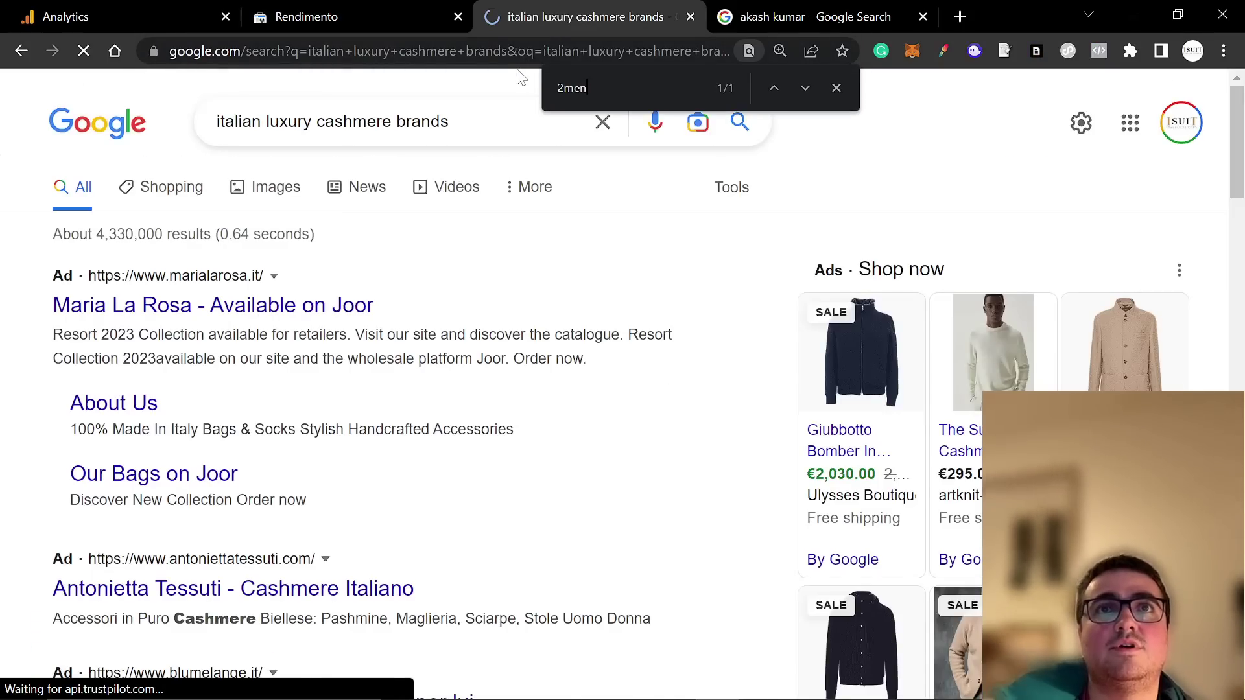
{"action": "scroll", "coordinate": [499, 249], "scroll_direction": "up", "scroll_amount": 15}
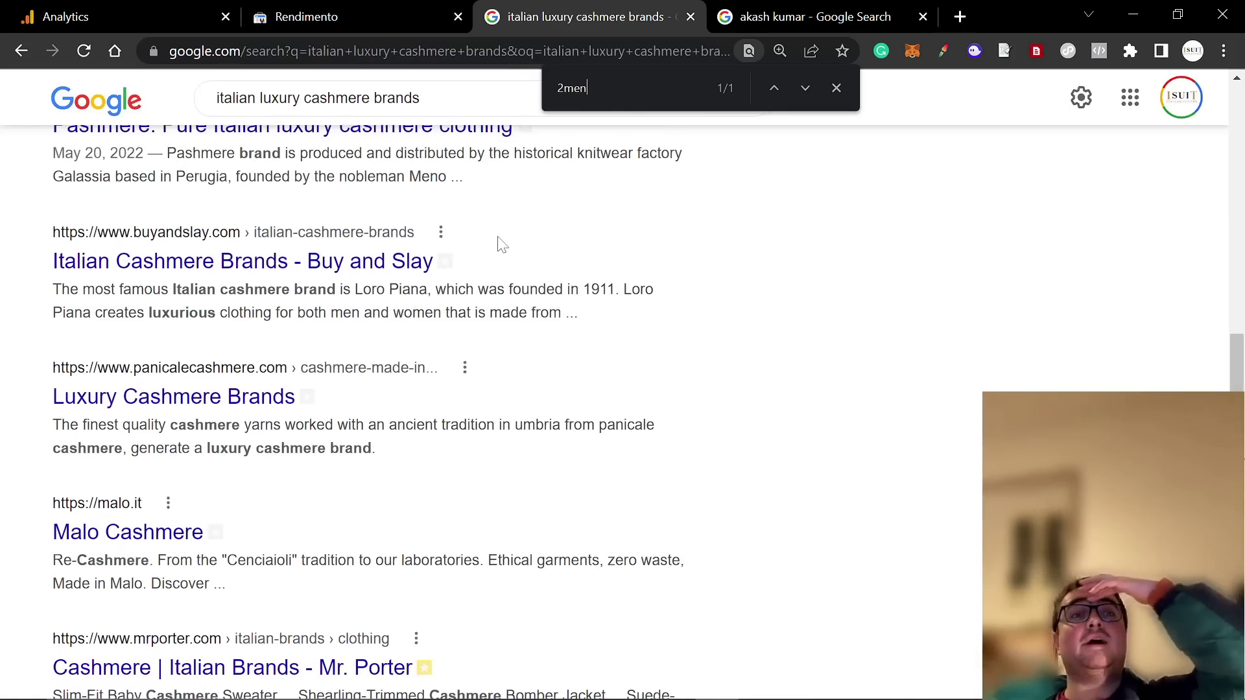
{"action": "scroll", "coordinate": [500, 253], "scroll_direction": "down", "scroll_amount": 10}
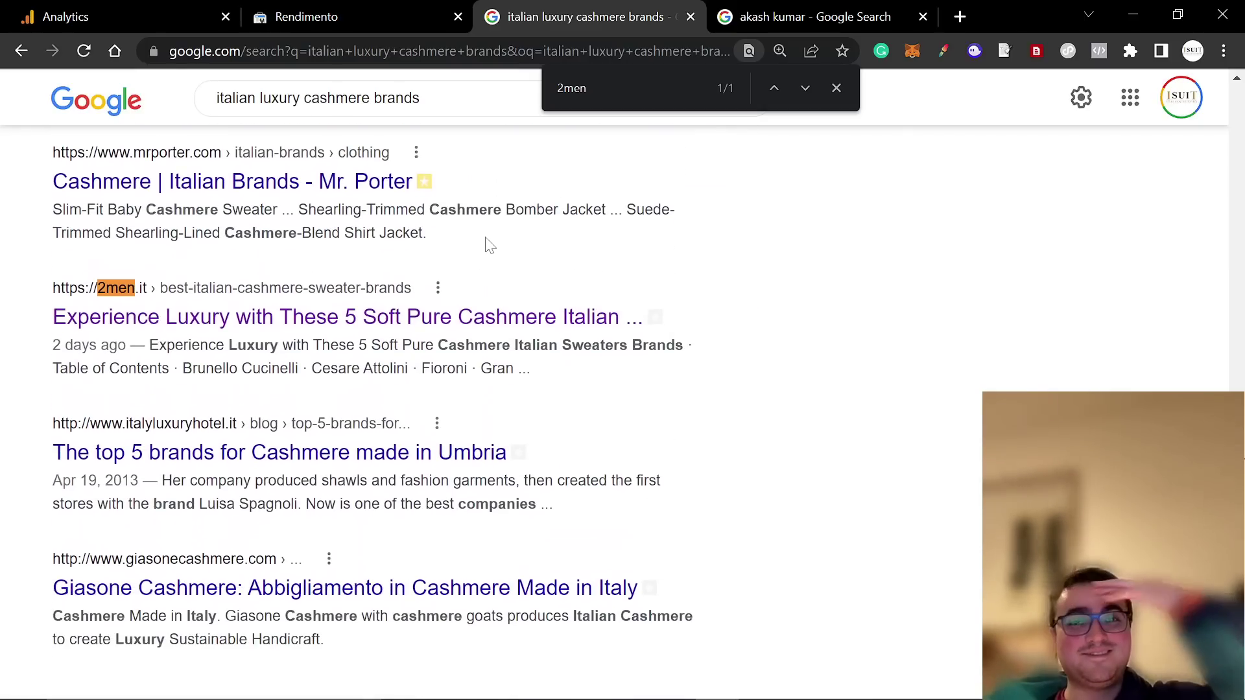
{"action": "scroll", "coordinate": [473, 245], "scroll_direction": "up", "scroll_amount": 4}
{"action": "scroll", "coordinate": [414, 259], "scroll_direction": "up", "scroll_amount": 15}
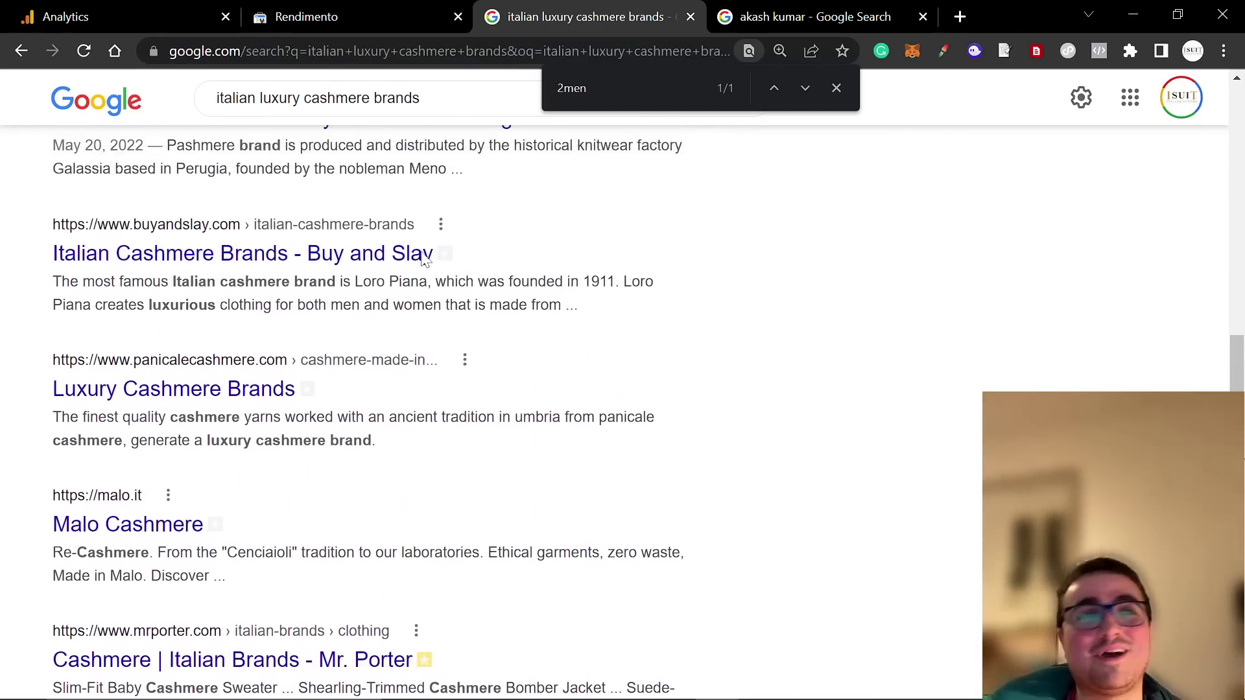
Step: View Google Analytics' real-time visitor overview, then go back to the Search Console report
{"action": "left_click", "coordinate": [155, 8]}
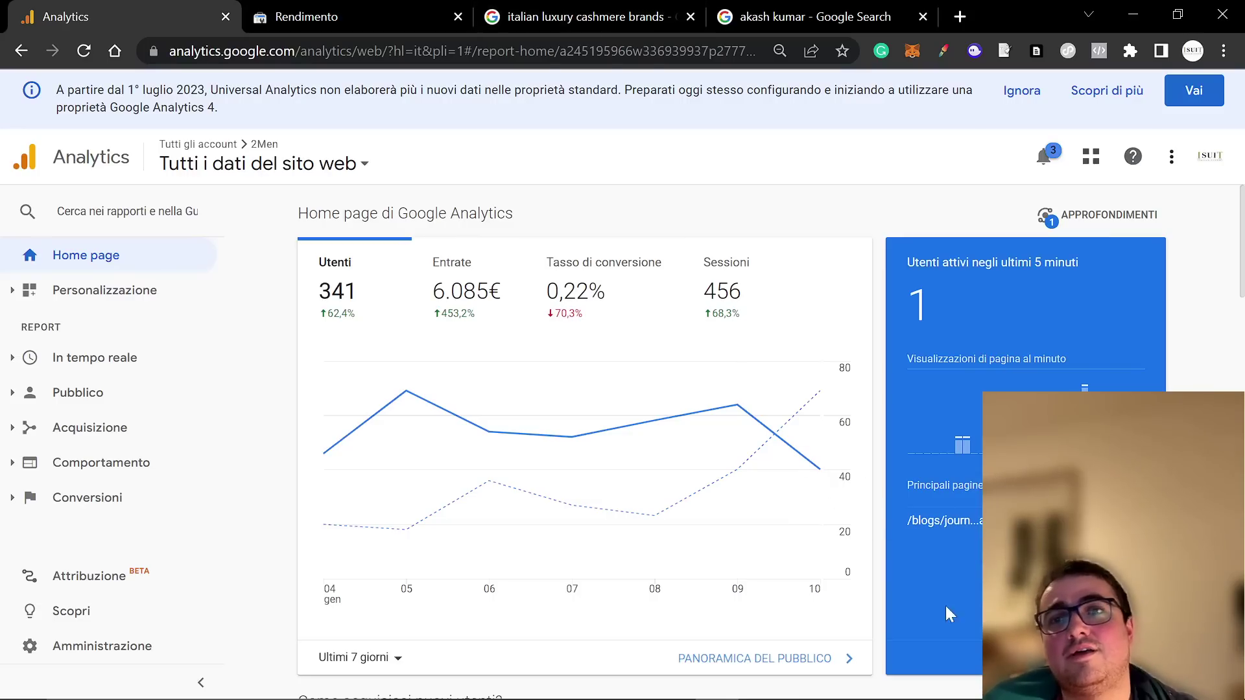
{"action": "left_click", "coordinate": [979, 587]}
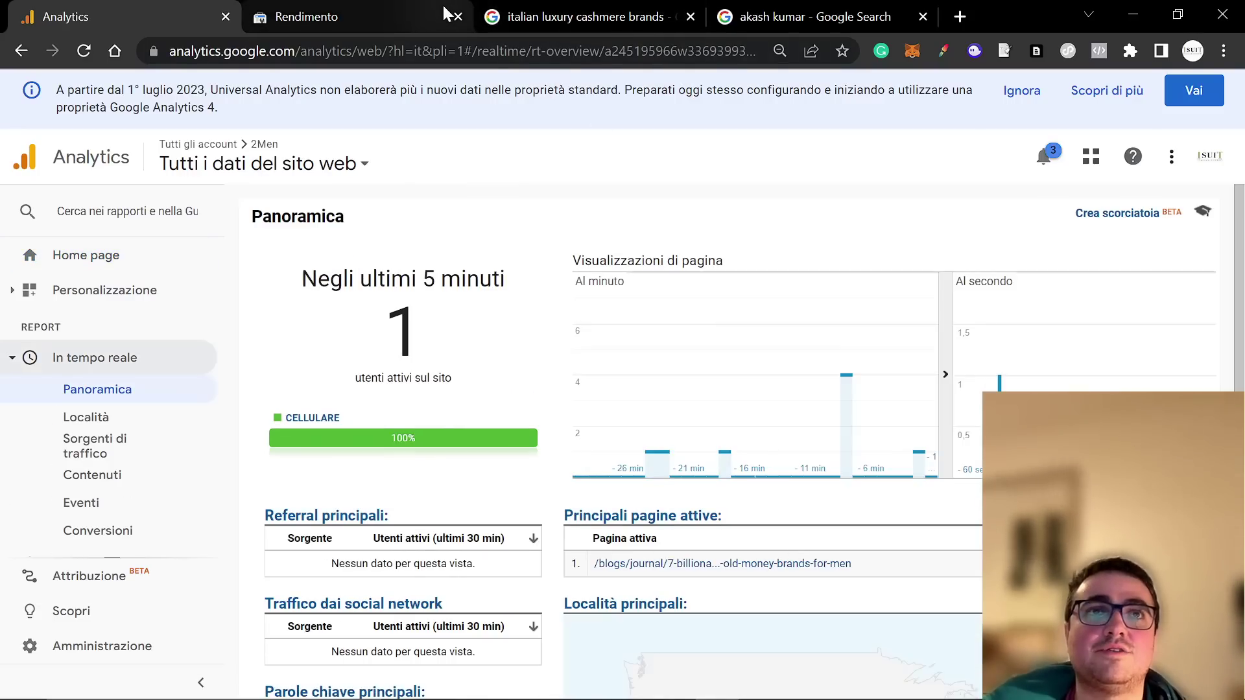
{"action": "scroll", "coordinate": [545, 373], "scroll_direction": "down", "scroll_amount": 6}
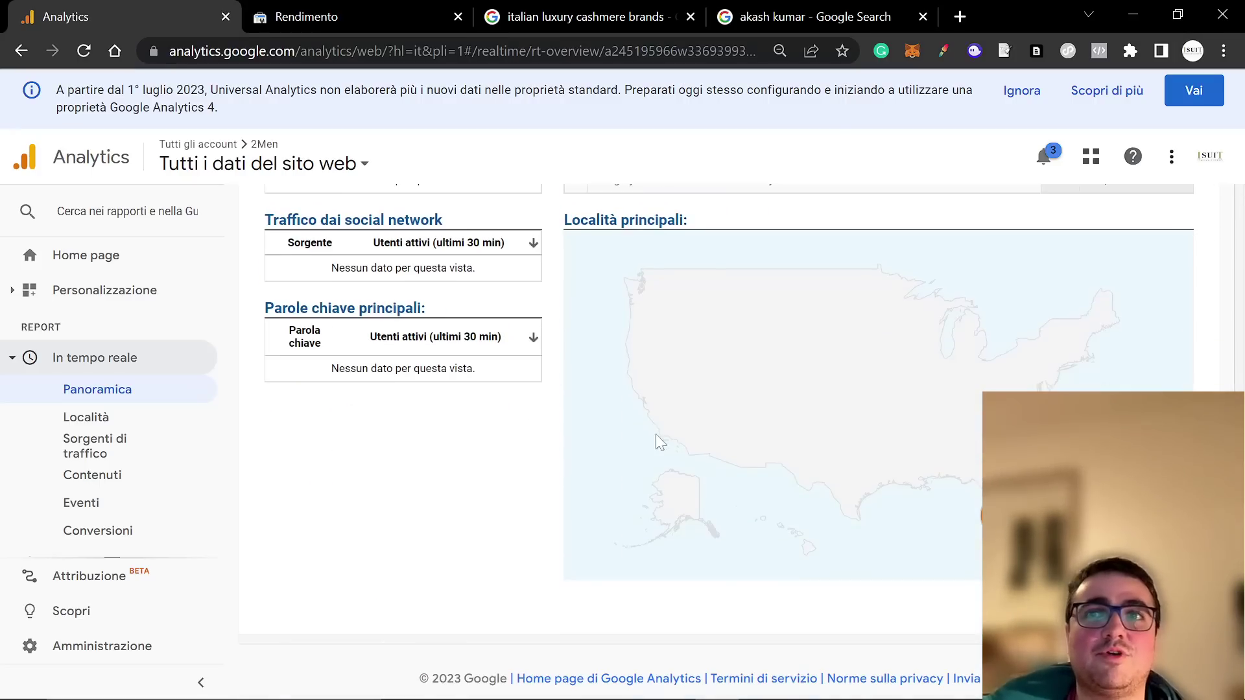
{"action": "left_click", "coordinate": [305, 16]}
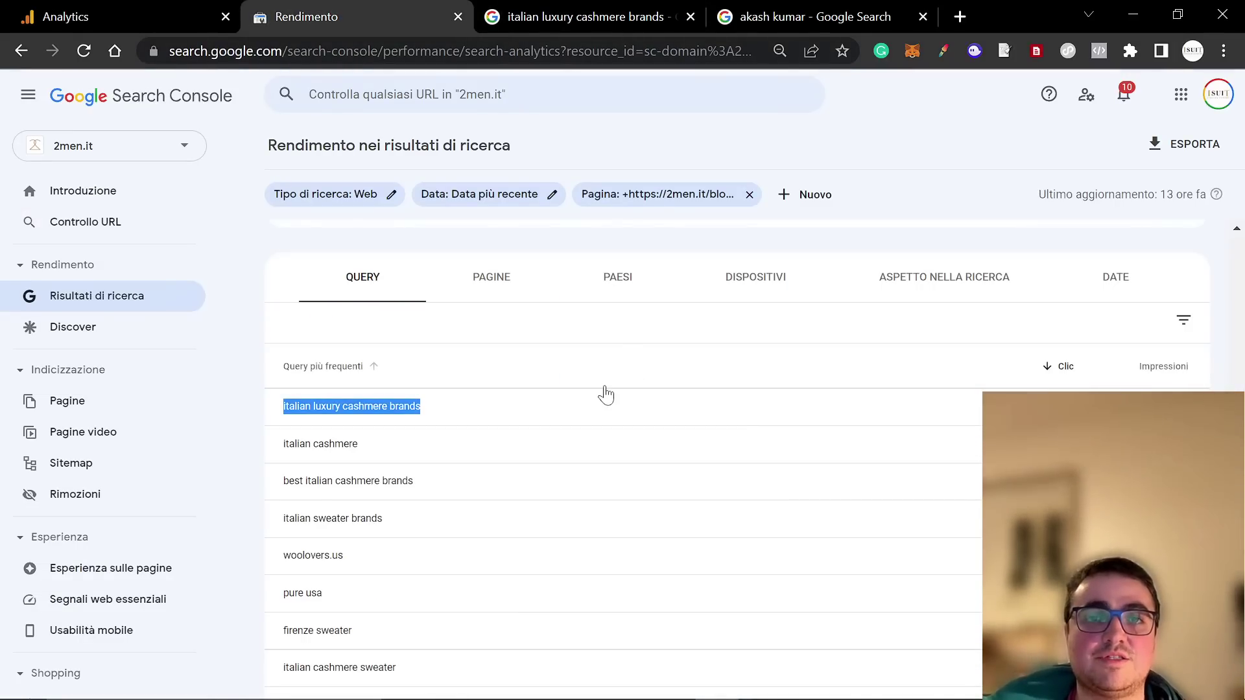
Step: Open the untitled Google Docs cashmere draft and scroll down to its conclusion naming six brands
{"action": "left_click", "coordinate": [619, 16]}
{"action": "key", "text": "ctrl+shift+Tab"}
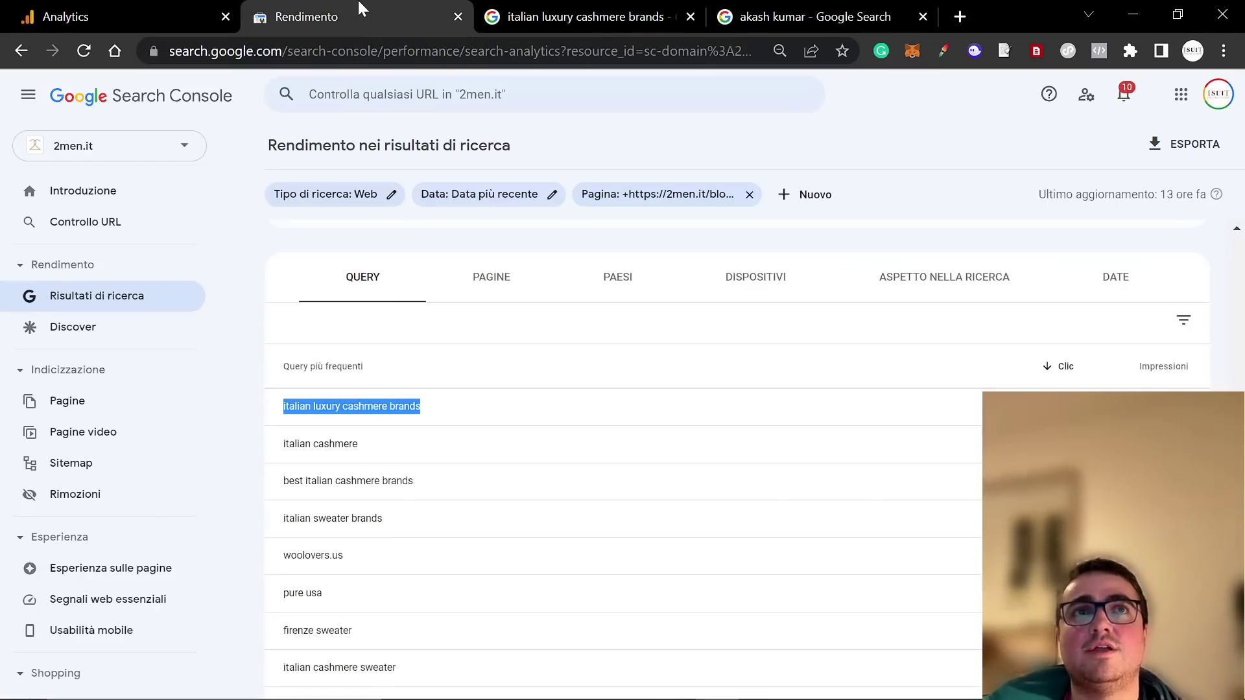
{"action": "key", "text": "alt+Tab"}
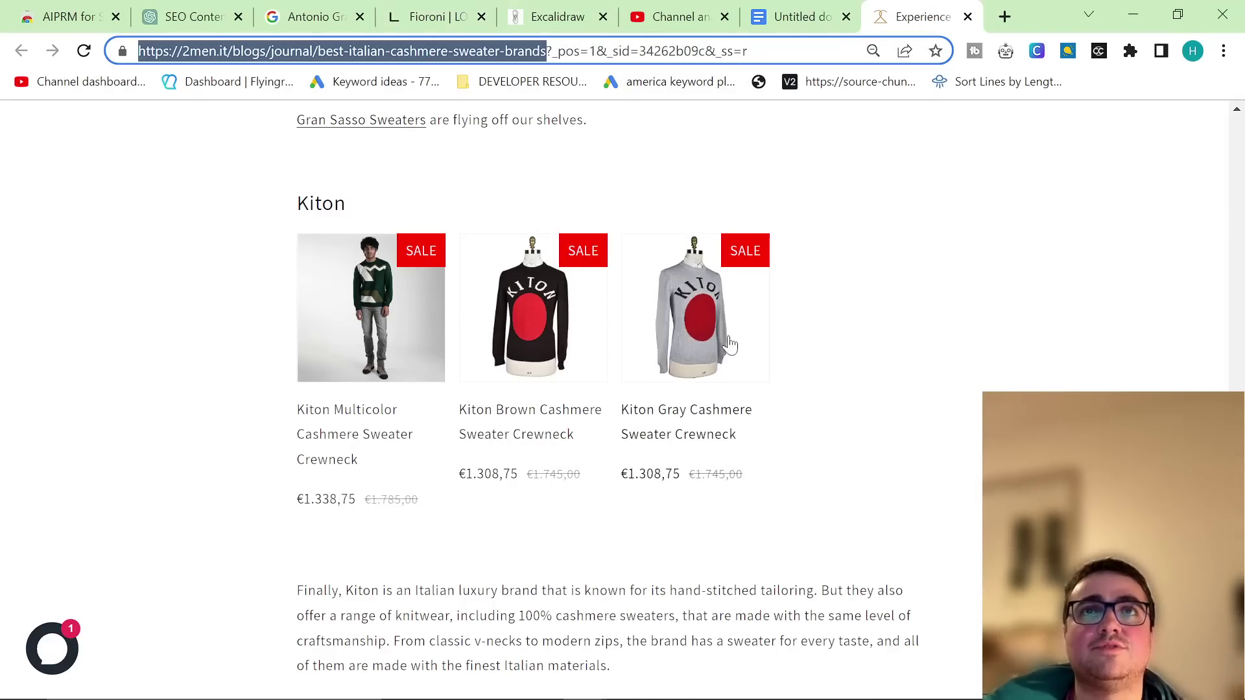
{"action": "scroll", "coordinate": [728, 344], "scroll_direction": "up", "scroll_amount": 5}
{"action": "left_click", "coordinate": [797, 16]}
{"action": "scroll", "coordinate": [454, 453], "scroll_direction": "down", "scroll_amount": 3}
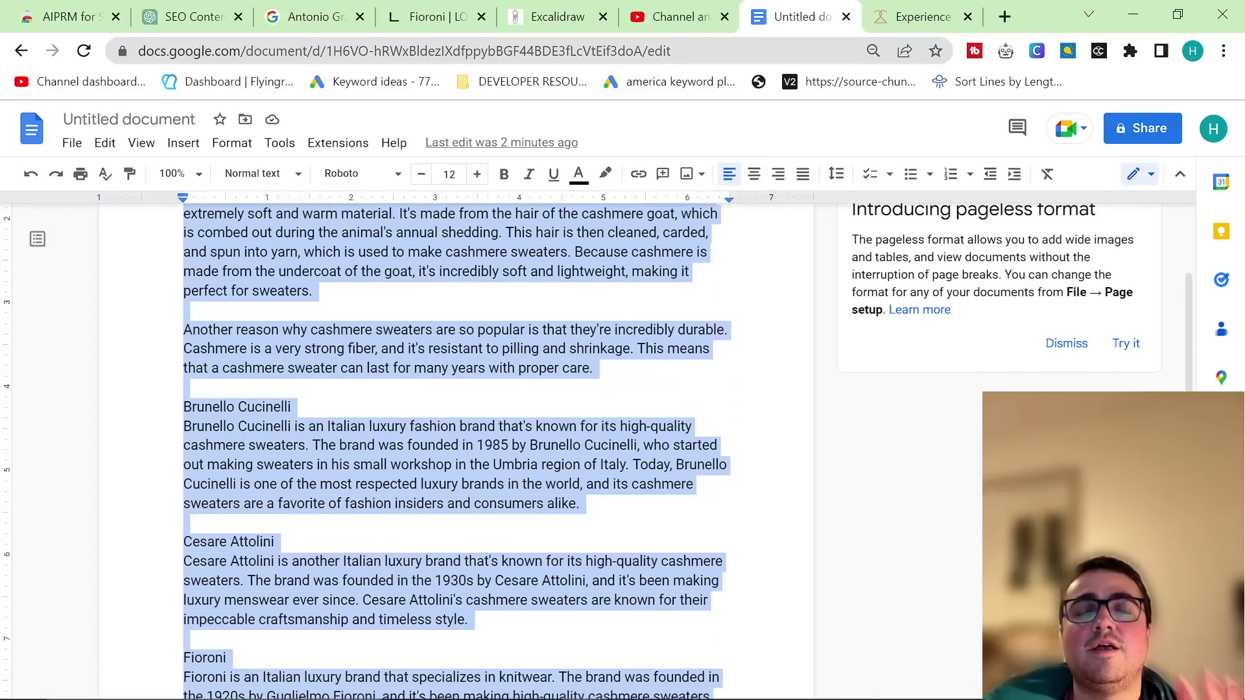
{"action": "key", "text": "Right"}
{"action": "scroll", "coordinate": [454, 454], "scroll_direction": "down", "scroll_amount": 8}
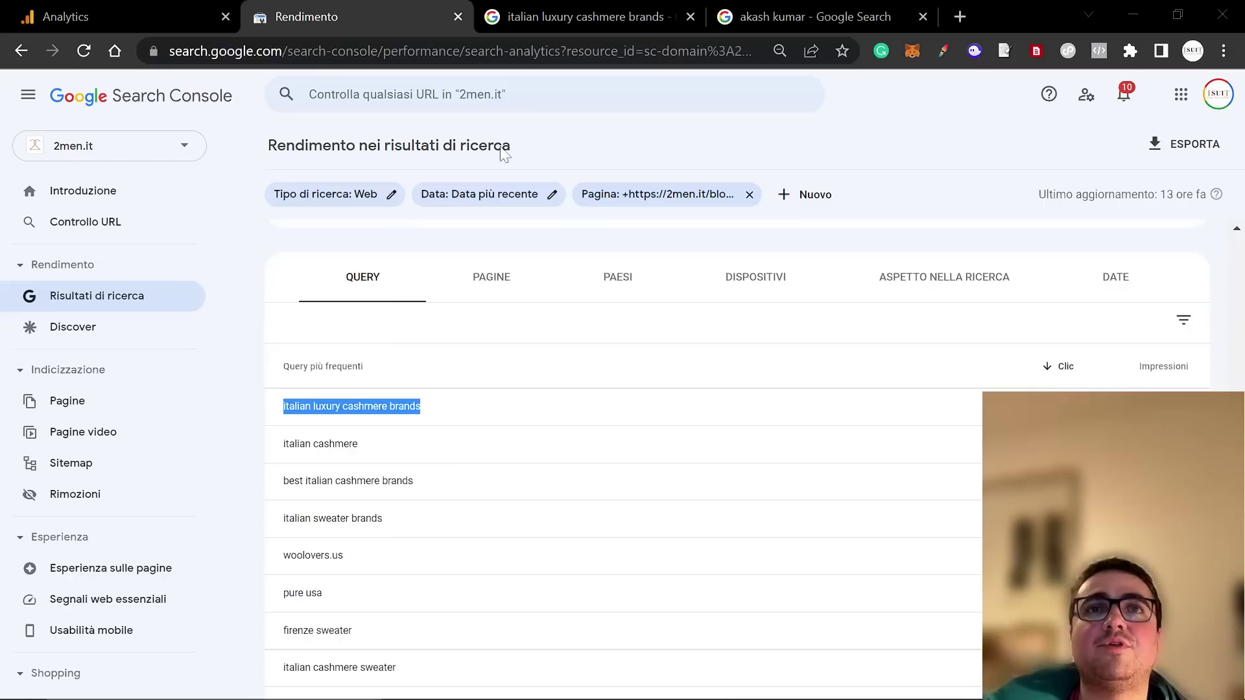
Step: Replace the article page filter with a page filter for URLs containing 'best'
{"action": "scroll", "coordinate": [545, 370], "scroll_direction": "up", "scroll_amount": 5}
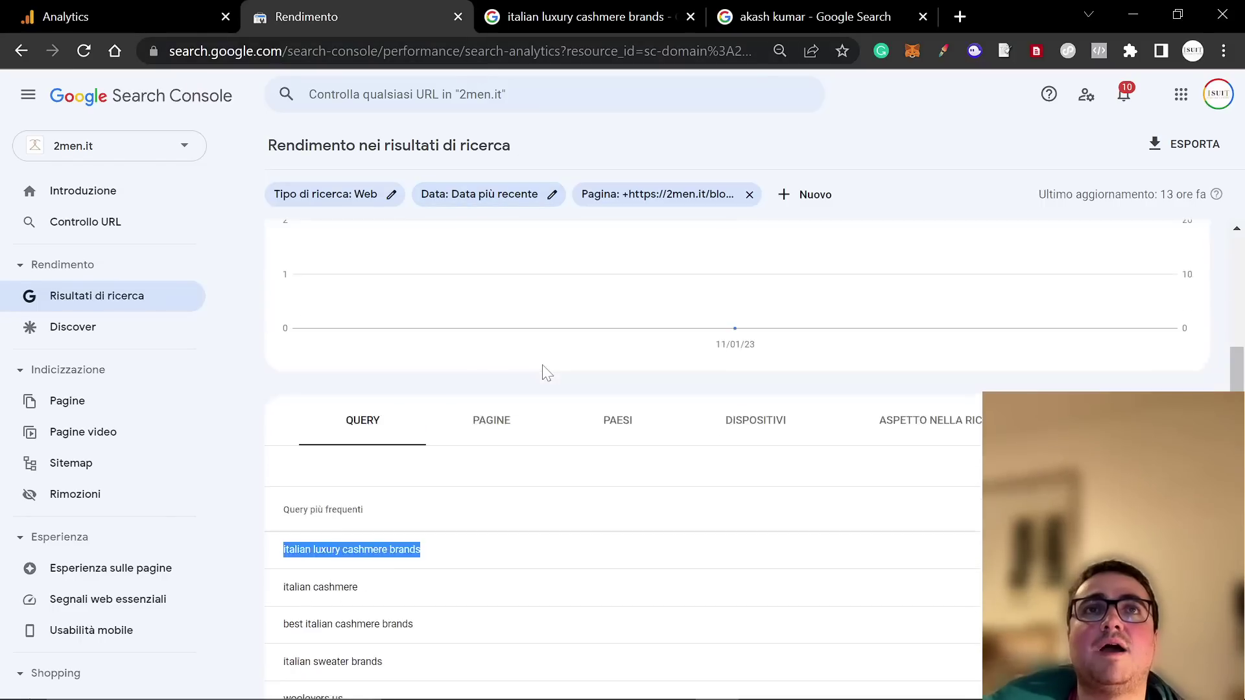
{"action": "left_click", "coordinate": [750, 196]}
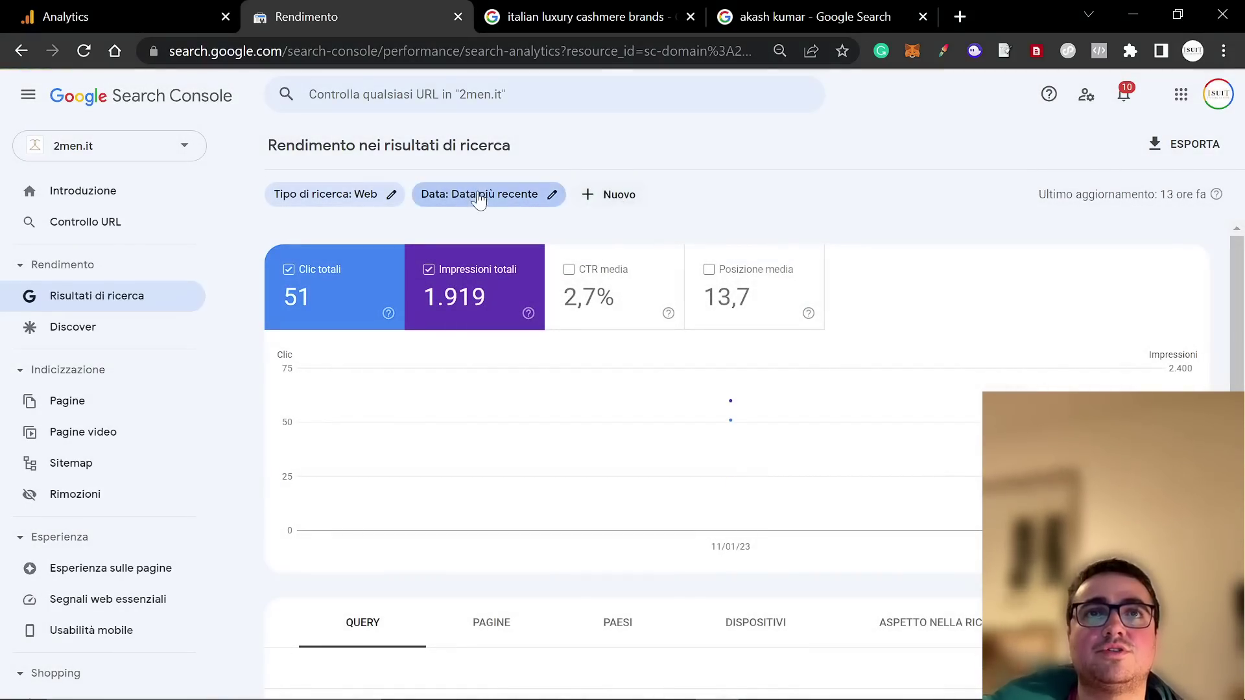
{"action": "left_click", "coordinate": [606, 195]}
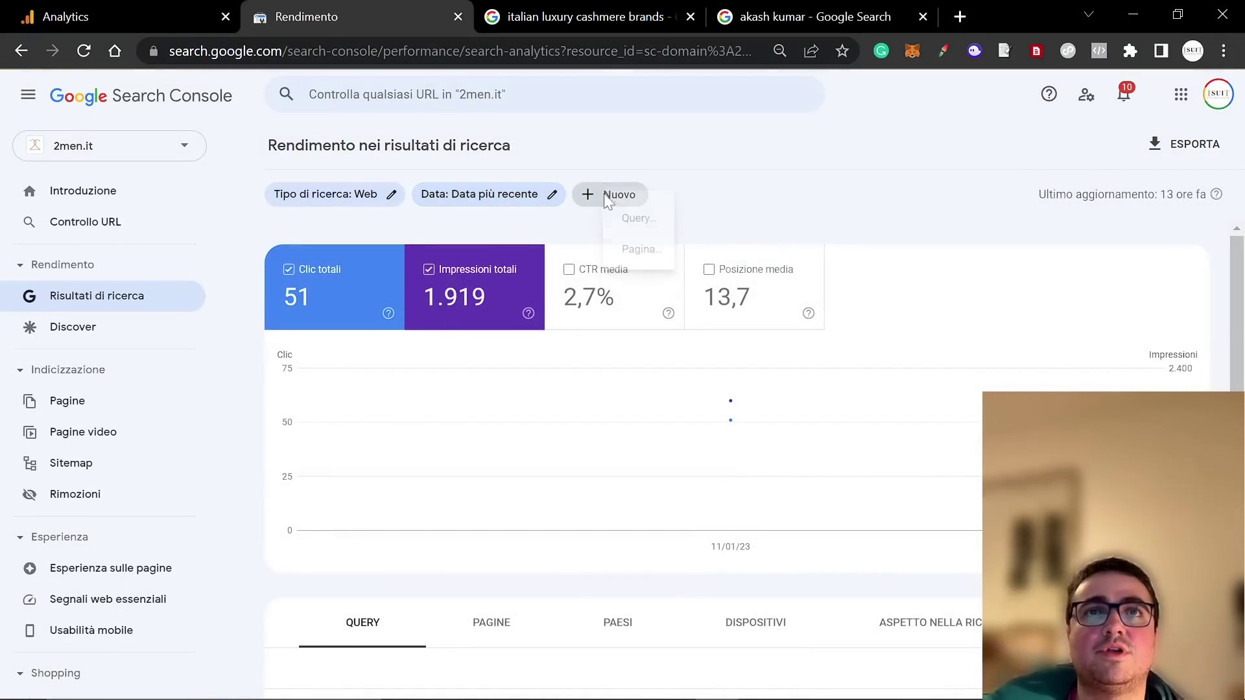
{"action": "left_click", "coordinate": [674, 254]}
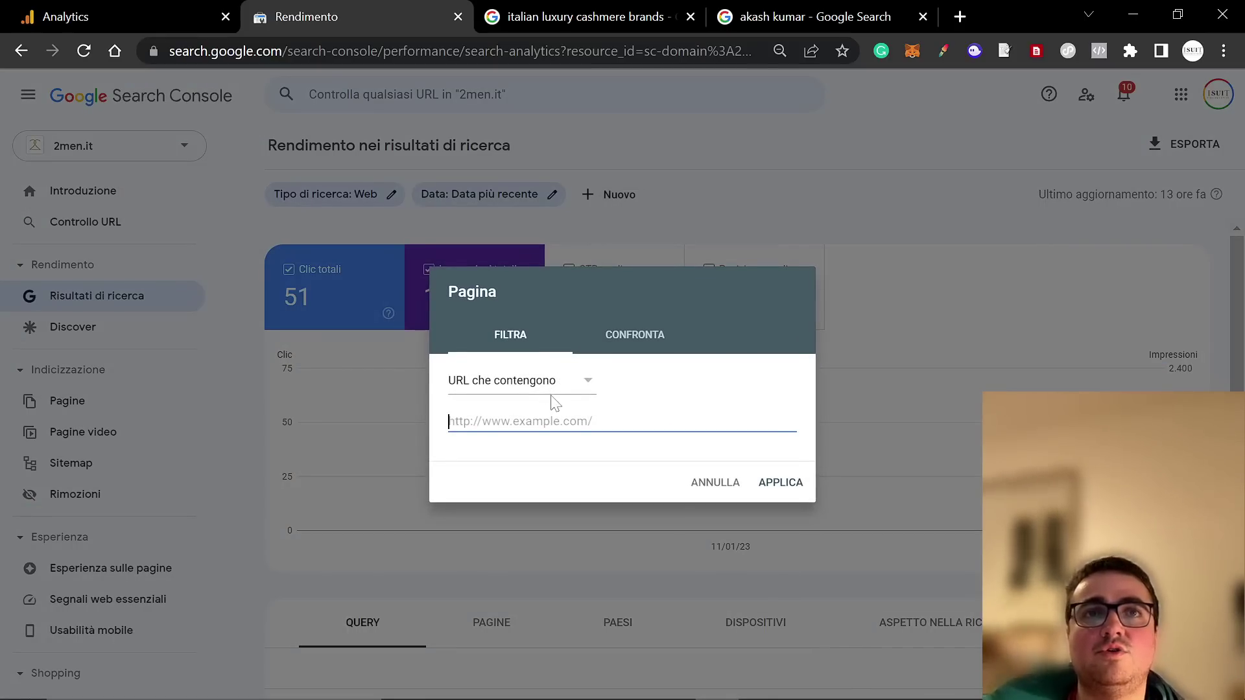
{"action": "type", "text": "best"}
{"action": "key", "text": "Return"}
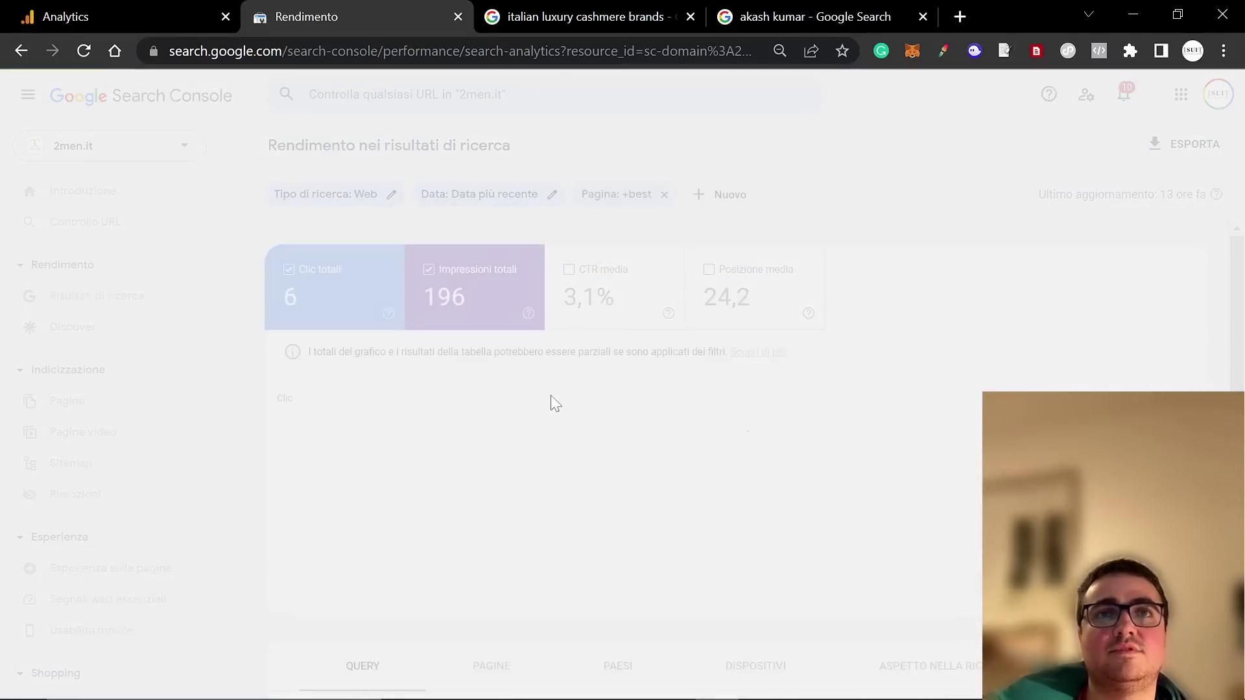
Step: Switch the table to the Pages view and scroll through the 'best' pages
{"action": "scroll", "coordinate": [382, 442], "scroll_direction": "down", "scroll_amount": 6}
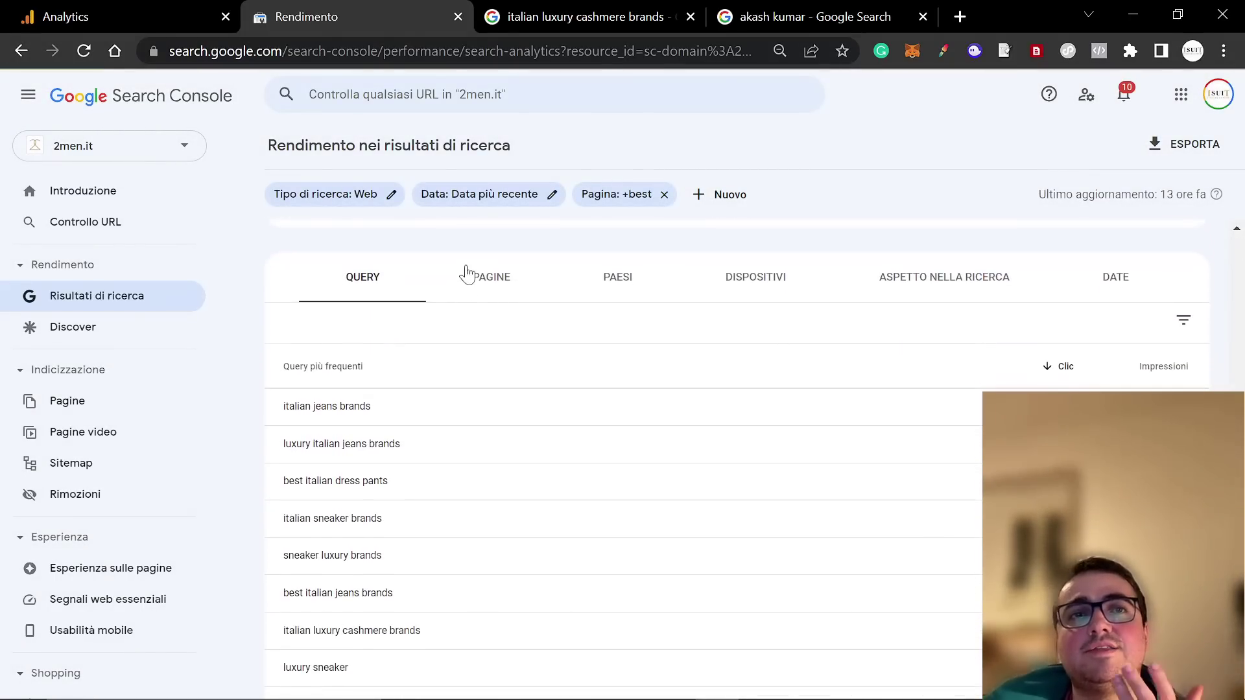
{"action": "left_click", "coordinate": [468, 272]}
{"action": "scroll", "coordinate": [483, 472], "scroll_direction": "down", "scroll_amount": 3}
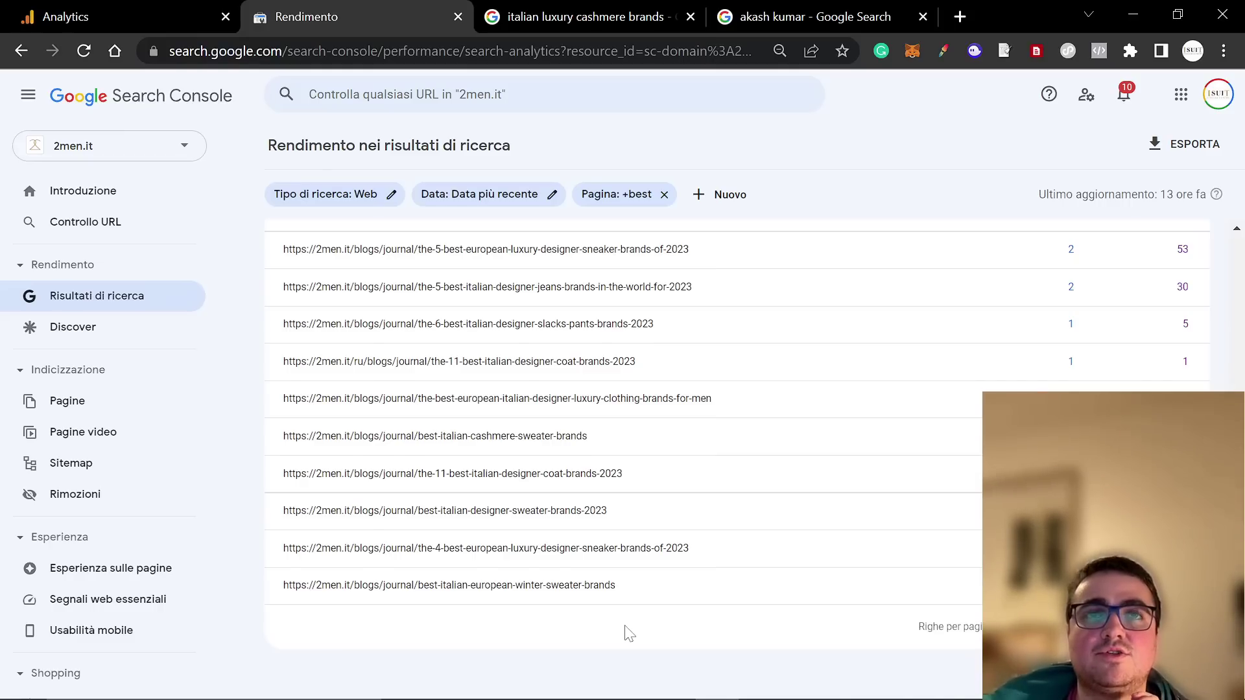
{"action": "scroll", "coordinate": [629, 634], "scroll_direction": "up", "scroll_amount": 8}
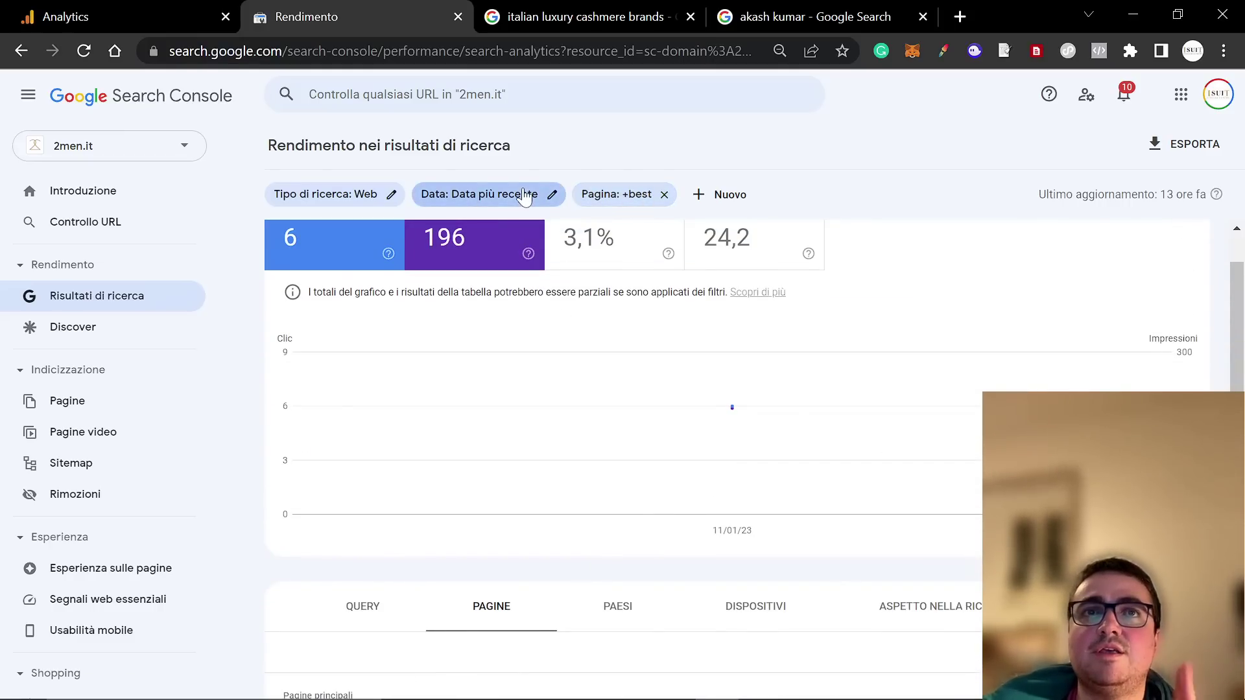
Step: Set the report's date range to the last 28 days
{"action": "left_click", "coordinate": [524, 195]}
{"action": "left_click", "coordinate": [519, 321]}
{"action": "left_click", "coordinate": [780, 614]}
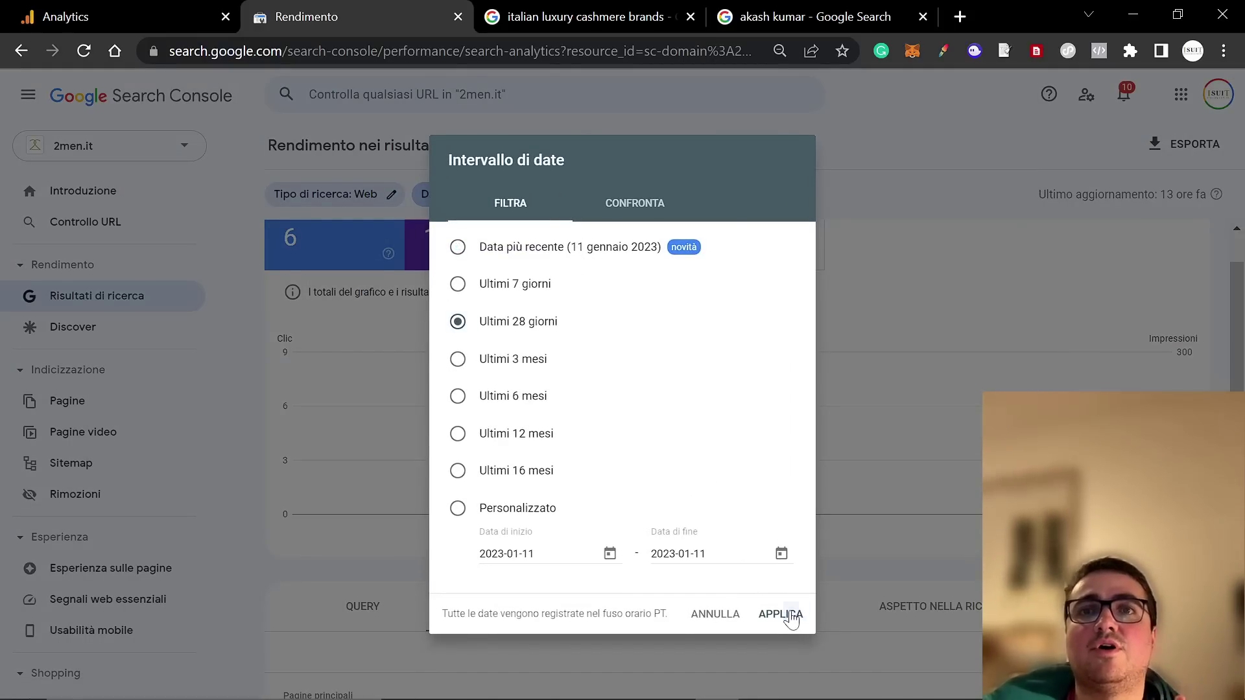
{"action": "scroll", "coordinate": [627, 497], "scroll_direction": "down", "scroll_amount": 2}
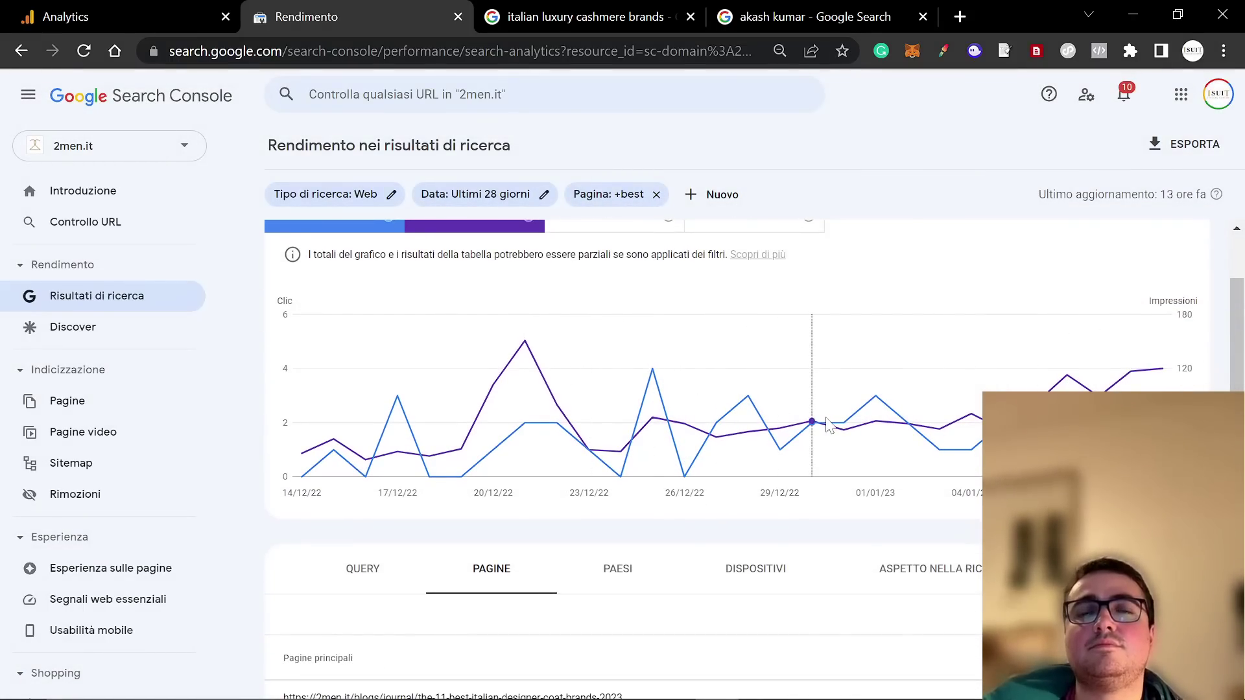
{"action": "mouse_move", "coordinate": [827, 424]}
{"action": "scroll", "coordinate": [625, 363], "scroll_direction": "up", "scroll_amount": 2}
Step: Widen the range to the last 6 months and chart only impressions (2,729 total)
{"action": "left_click", "coordinate": [476, 194]}
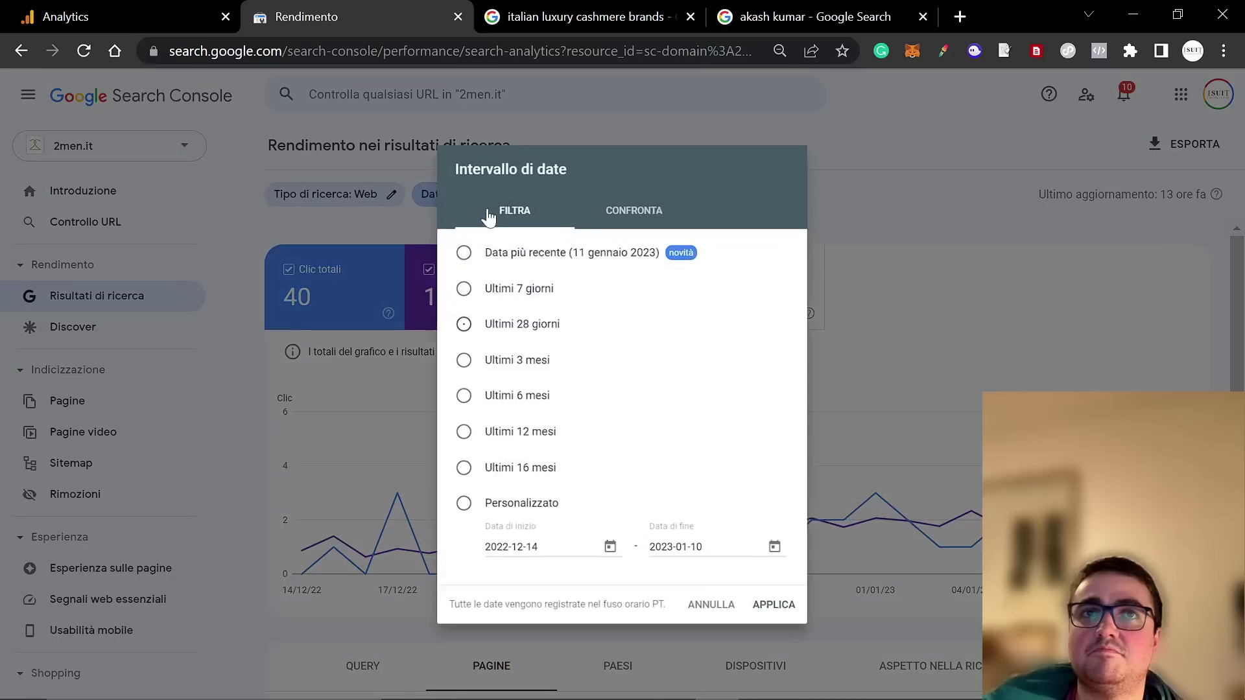
{"action": "left_click", "coordinate": [530, 395]}
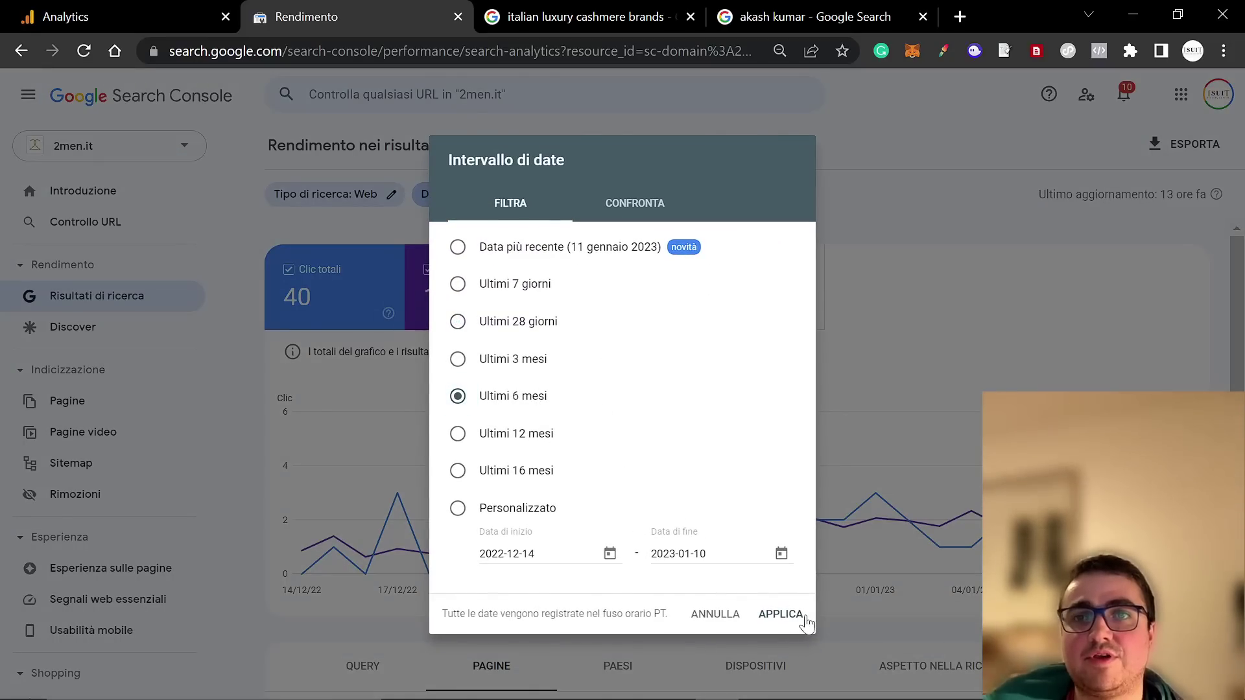
{"action": "left_click", "coordinate": [781, 614]}
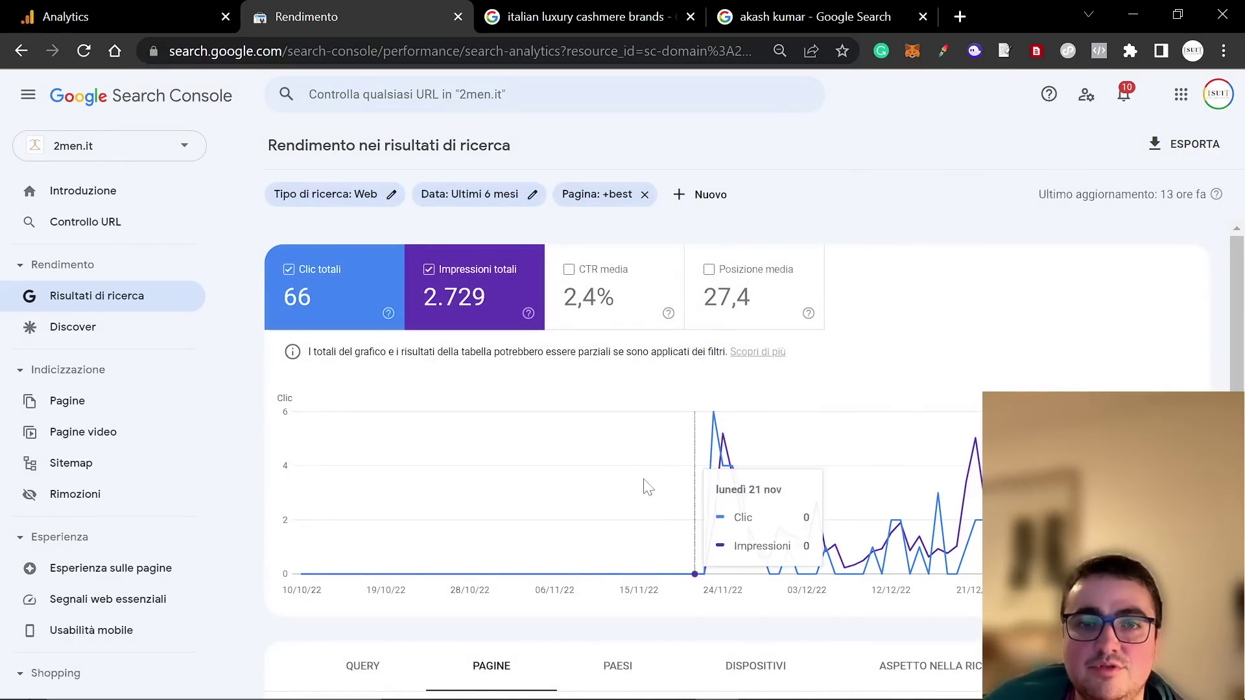
{"action": "left_click", "coordinate": [356, 302]}
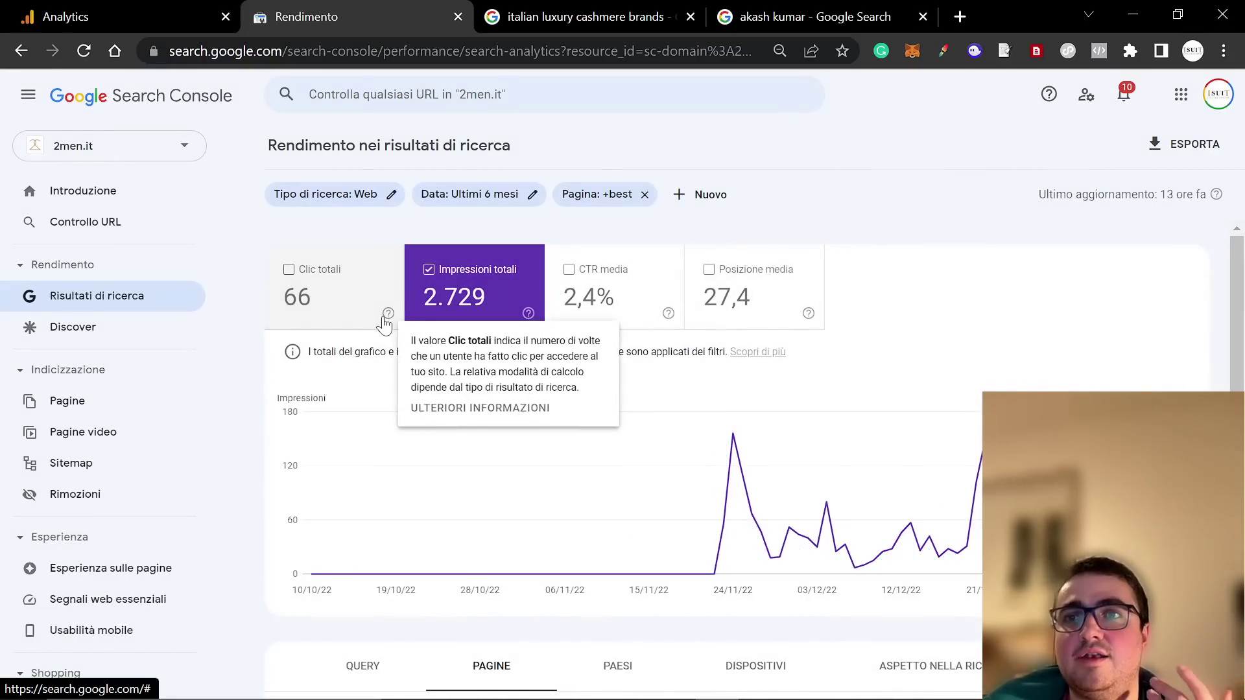